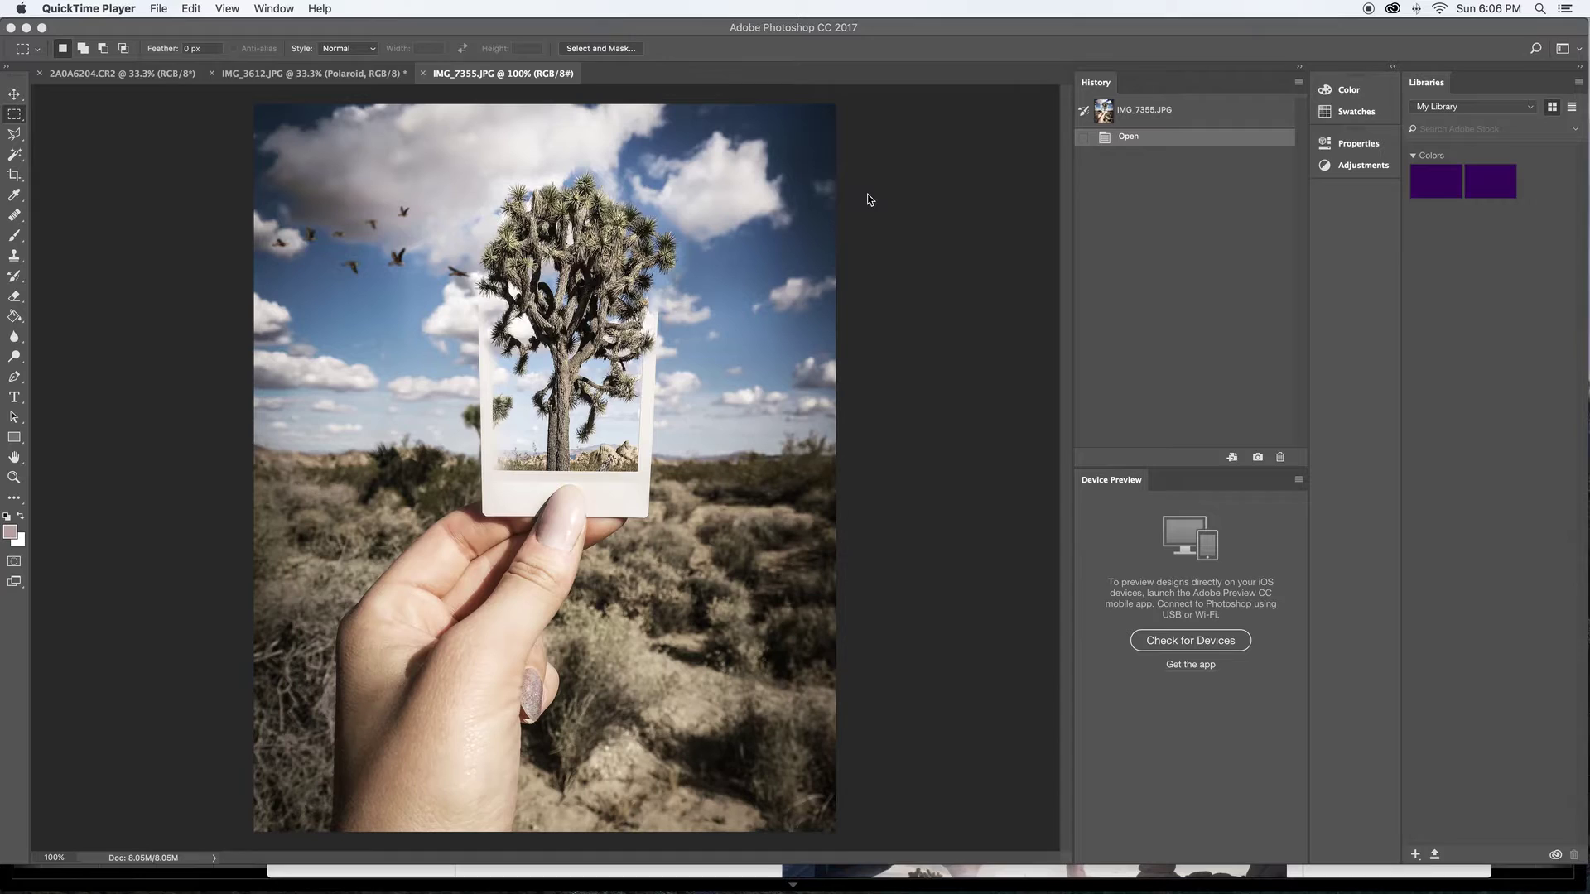
# Bring up the IMG_3612.JPG document and toggle the Polaroid layer off and on to compare
pyautogui.click(260, 73)
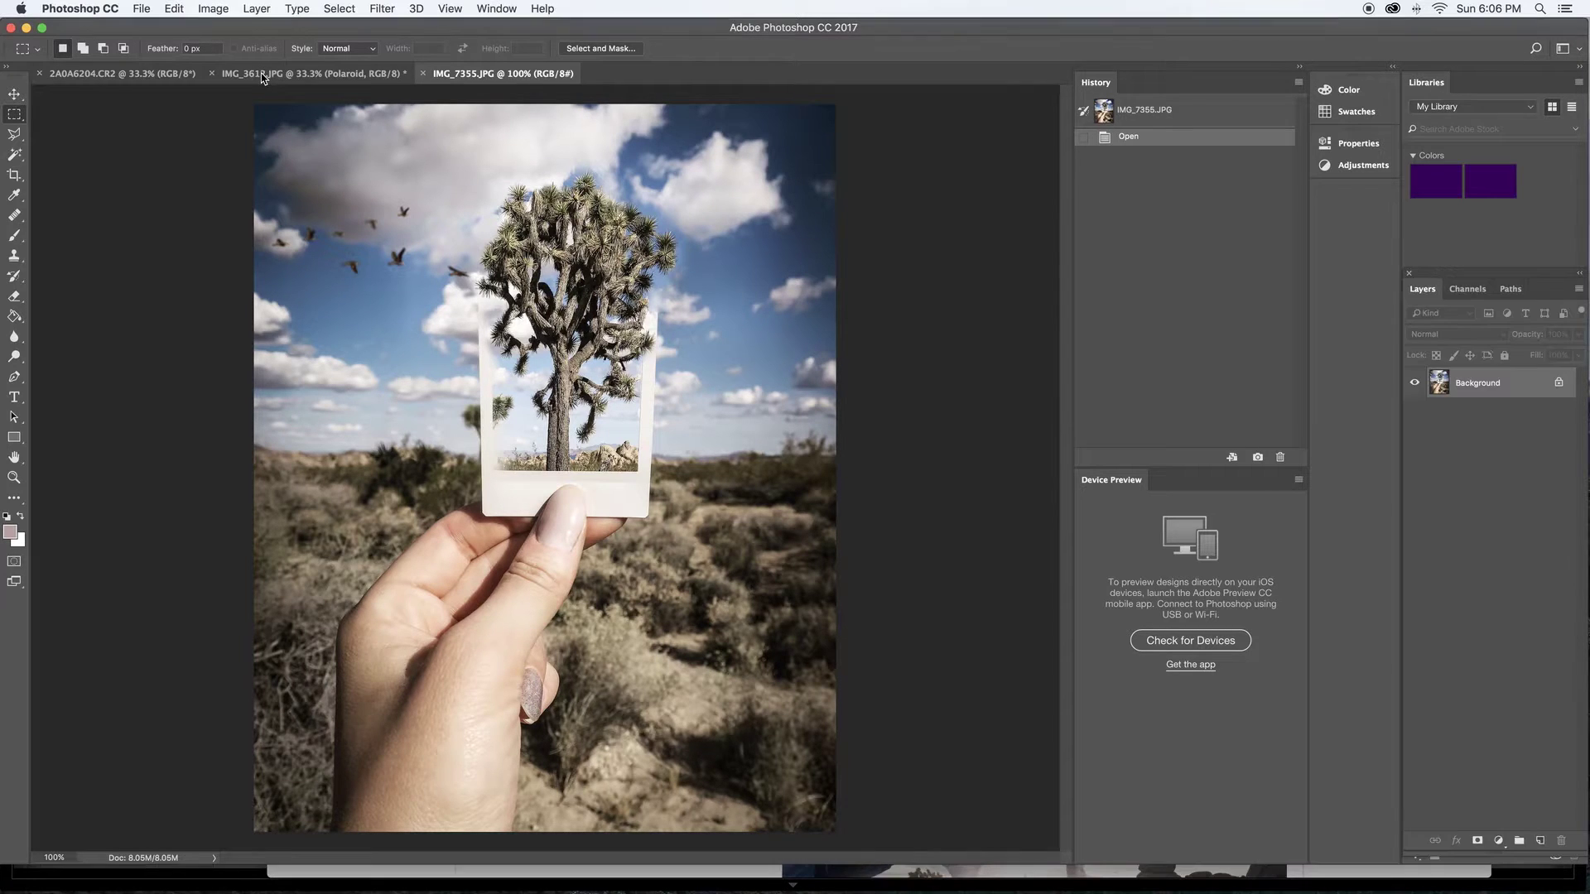
pyautogui.click(261, 73)
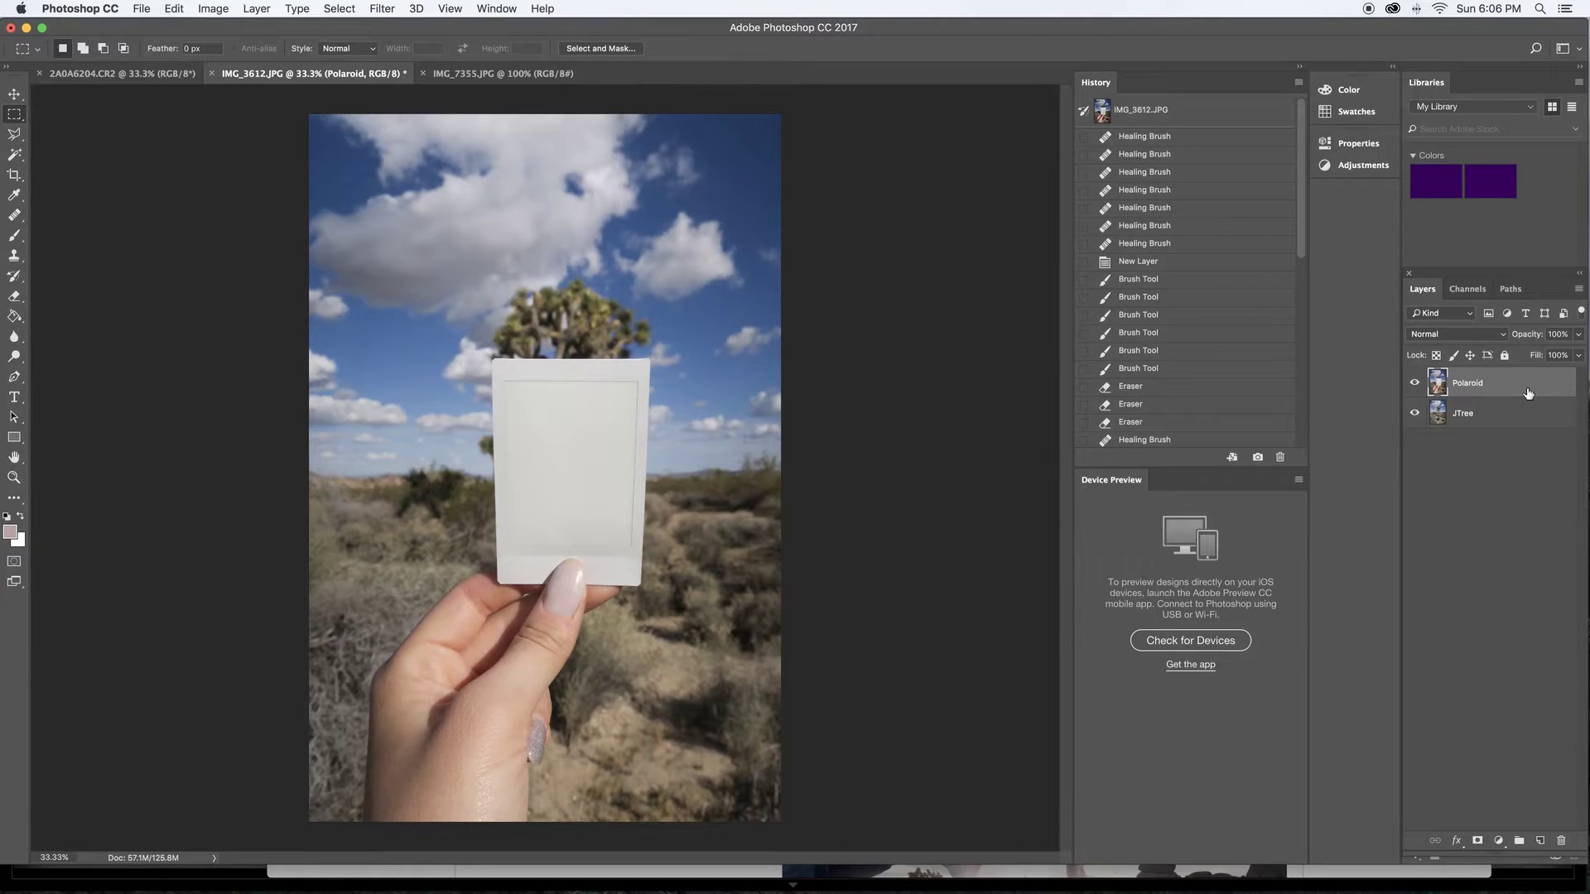
pyautogui.click(1415, 386)
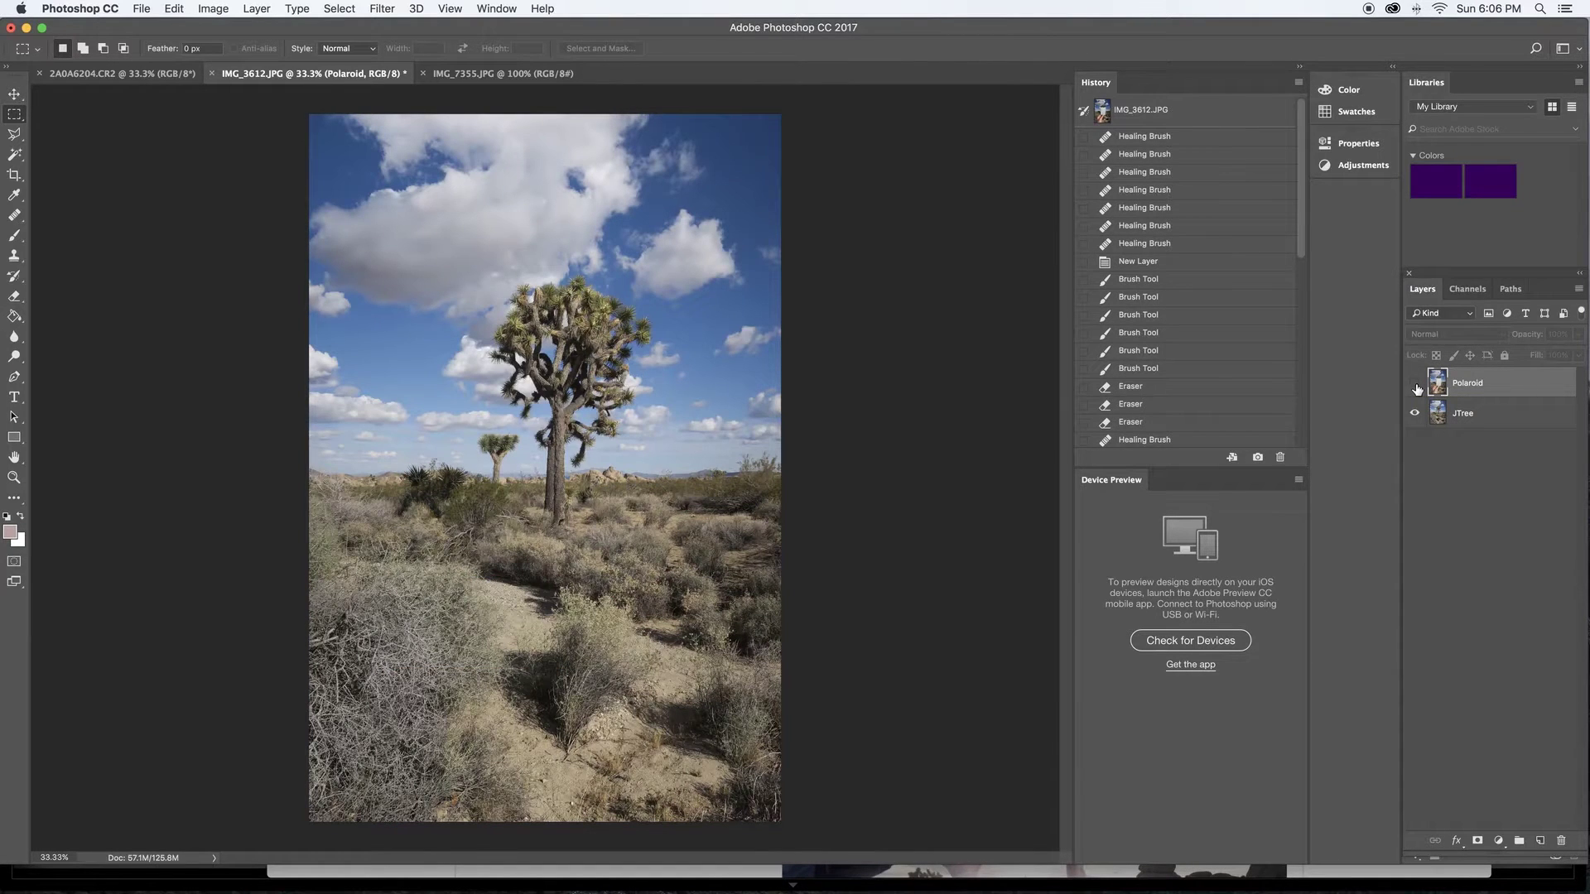
pyautogui.click(1414, 386)
pyautogui.click(1415, 385)
pyautogui.click(1415, 385)
pyautogui.click(1415, 386)
pyautogui.click(1415, 386)
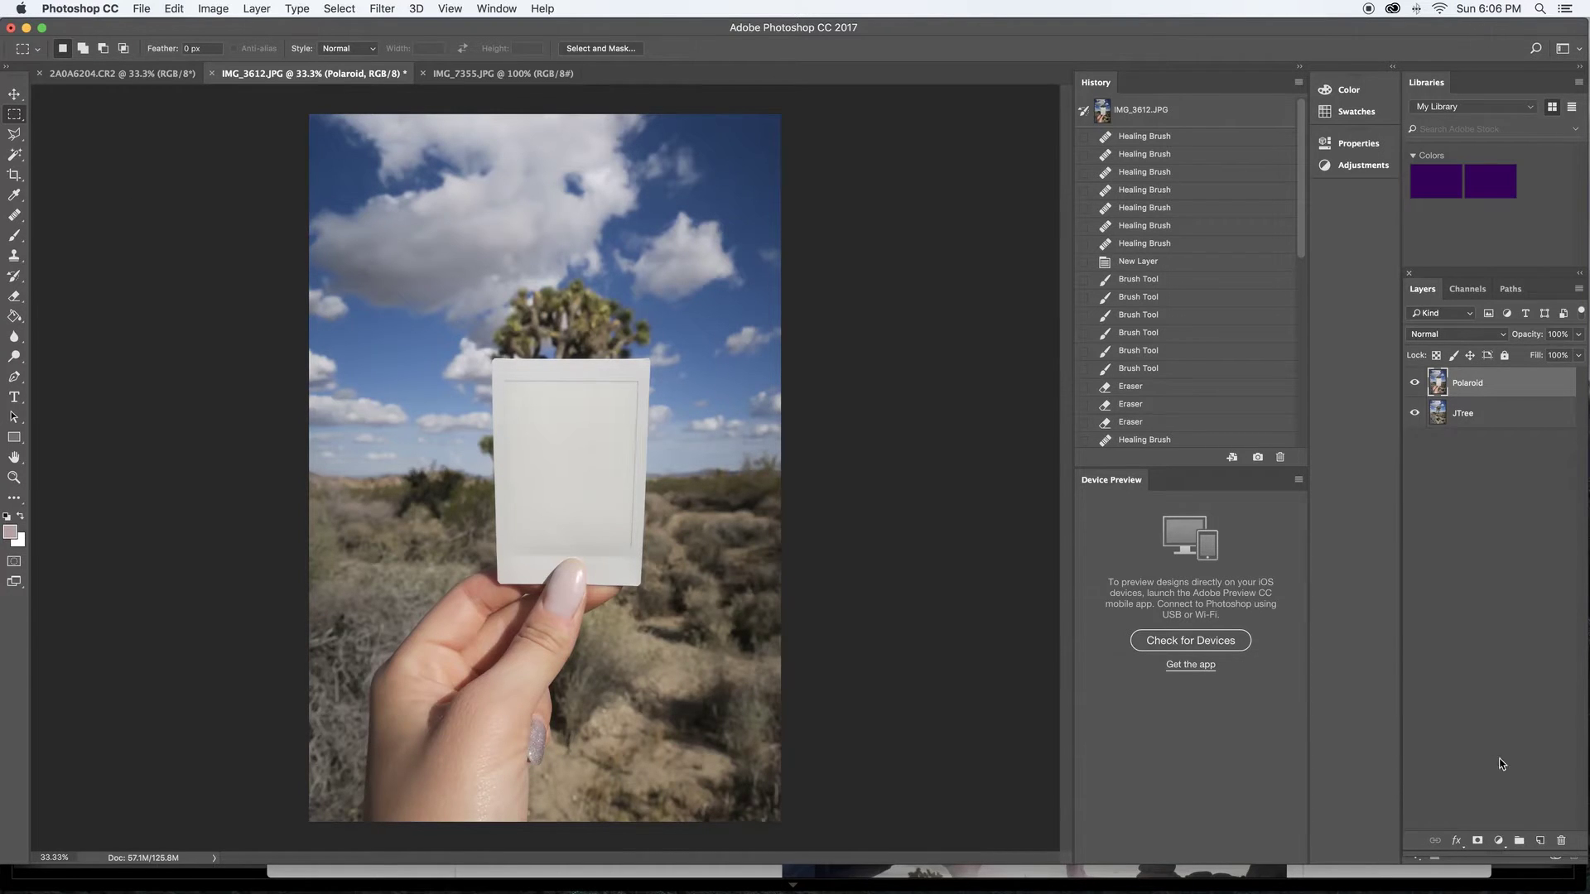
# Add a layer mask to the Polaroid layer and zoom in on the polaroid
pyautogui.click(1478, 842)
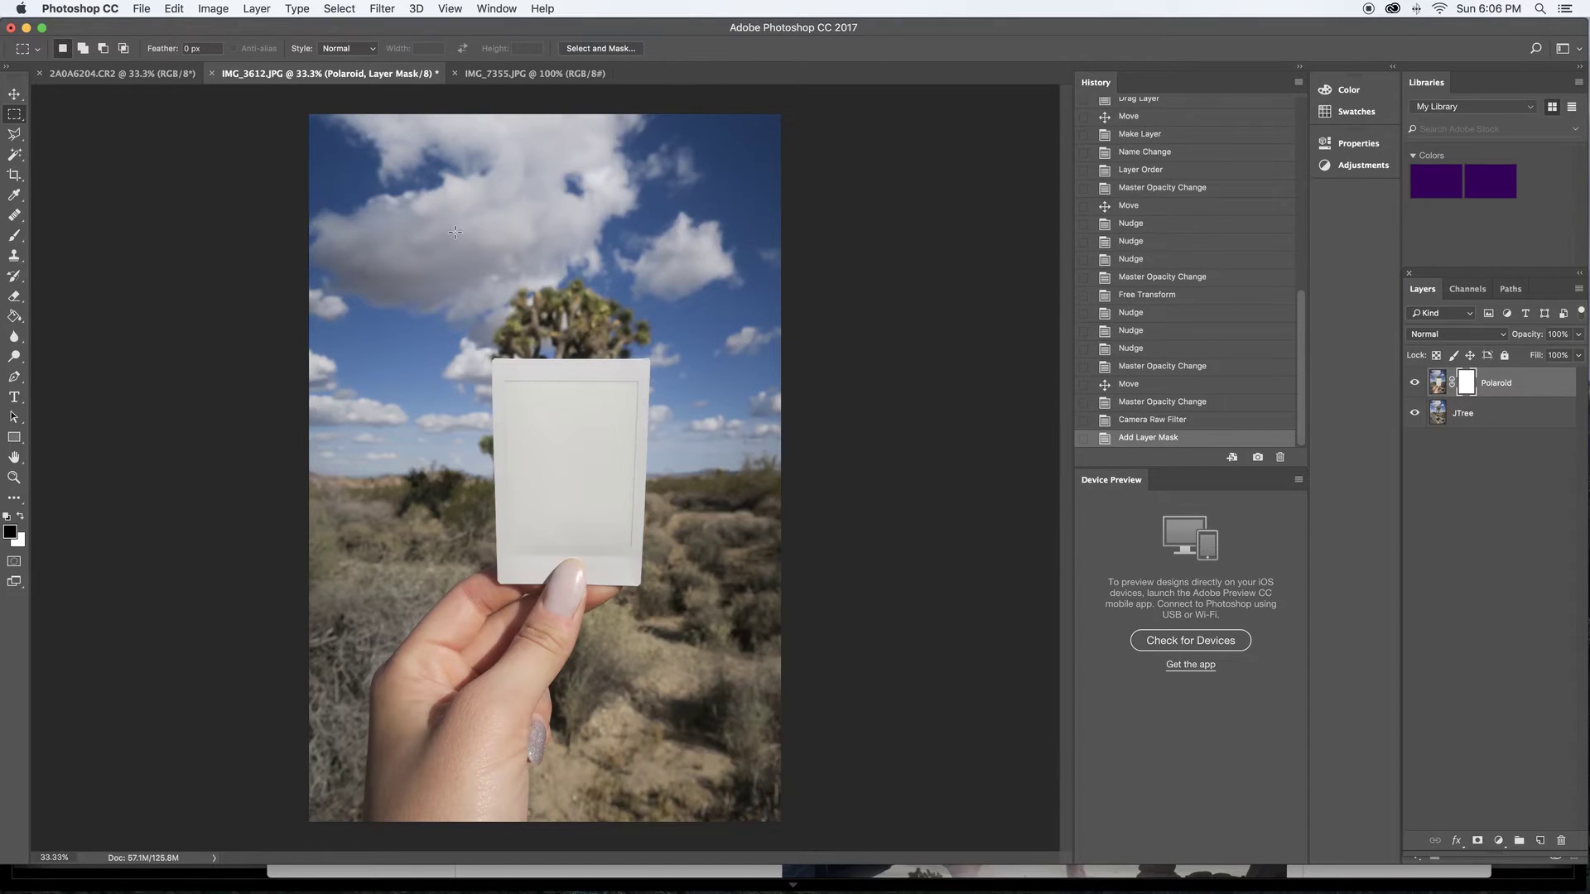
pyautogui.click(14, 134)
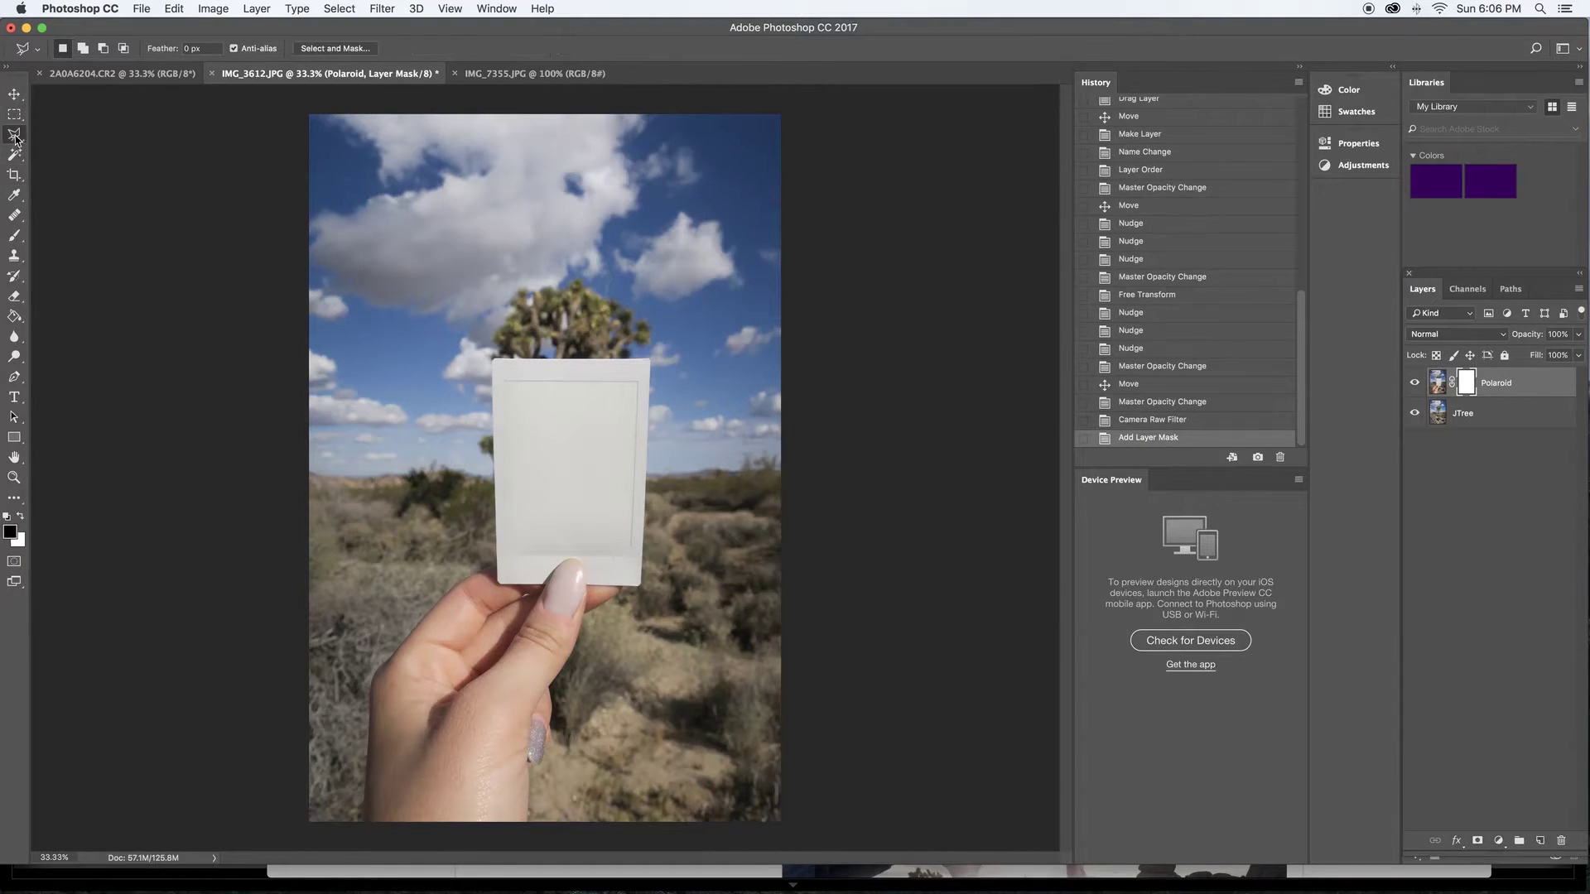
pyautogui.press('super+plus')
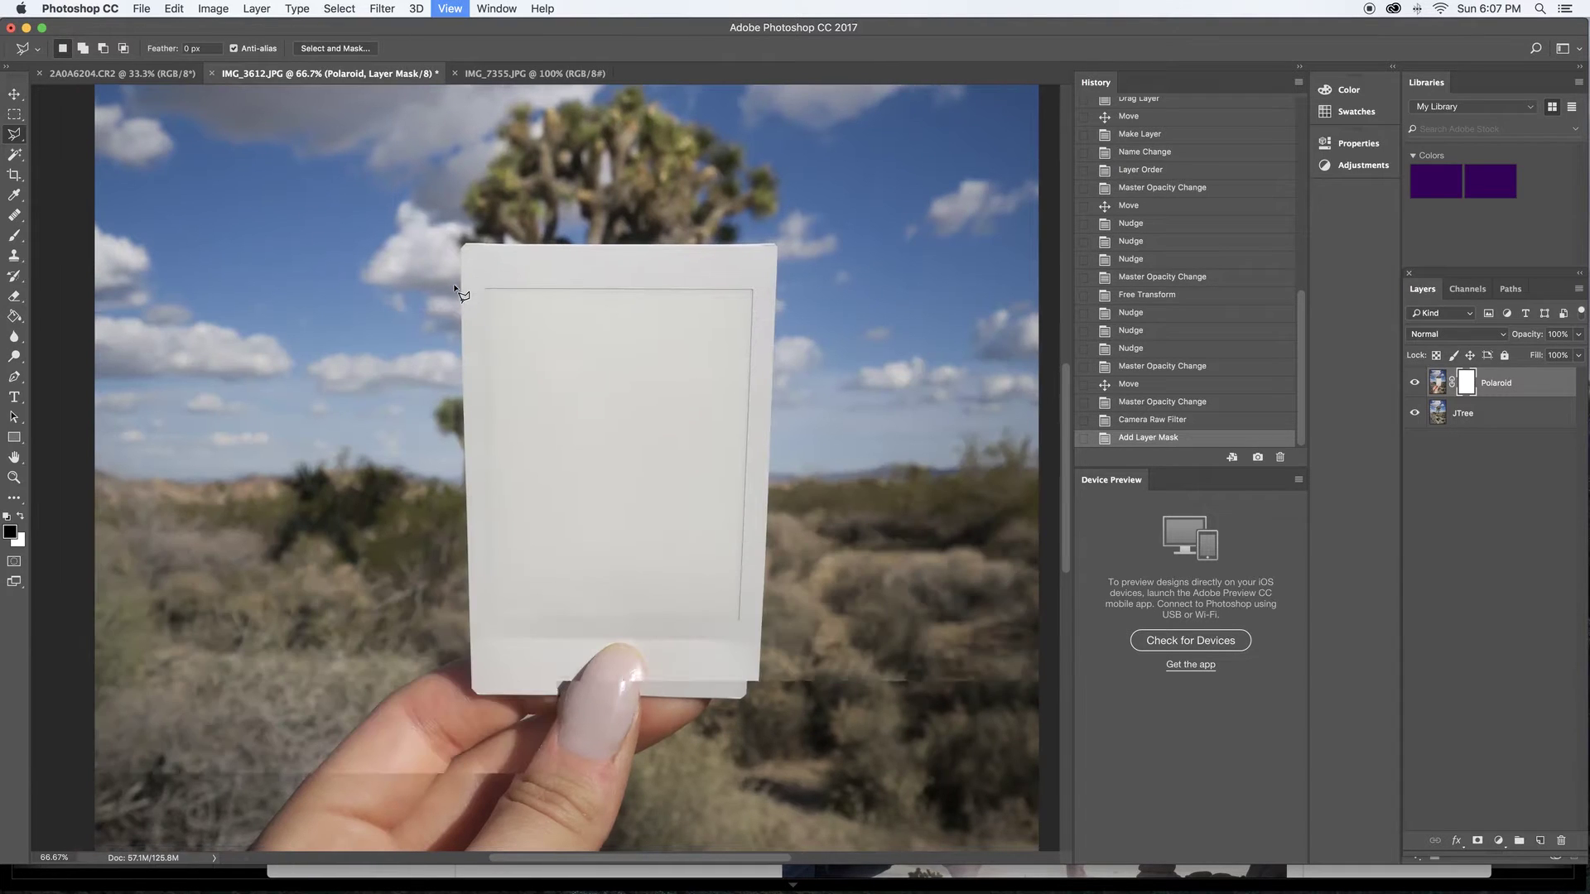
pyautogui.press('super+plus')
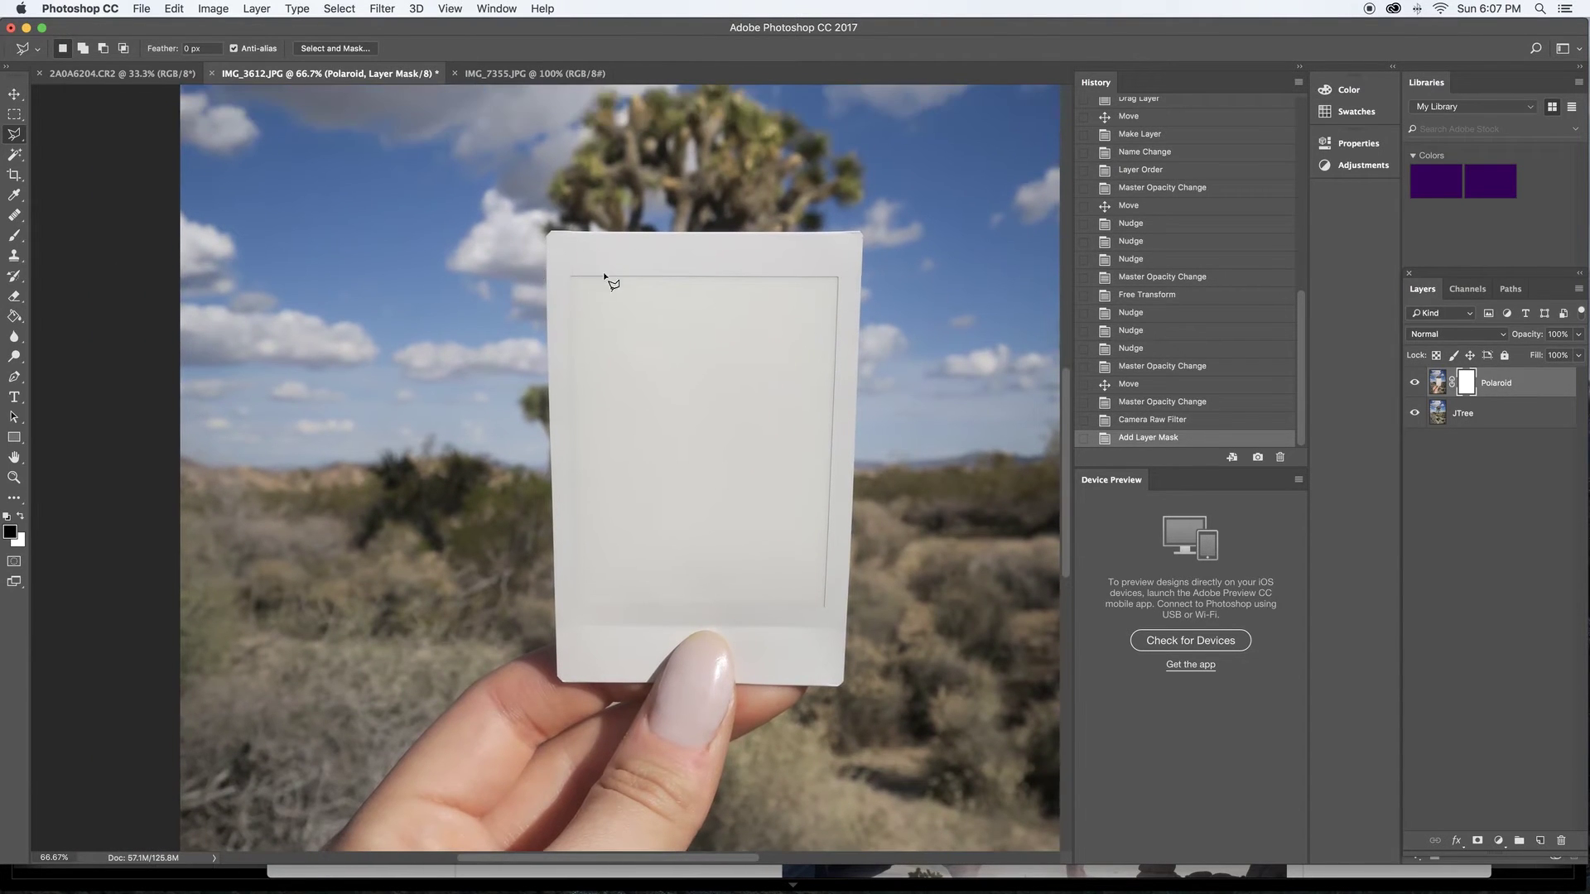
pyautogui.moveTo(606, 290); pyautogui.dragTo(519, 351)
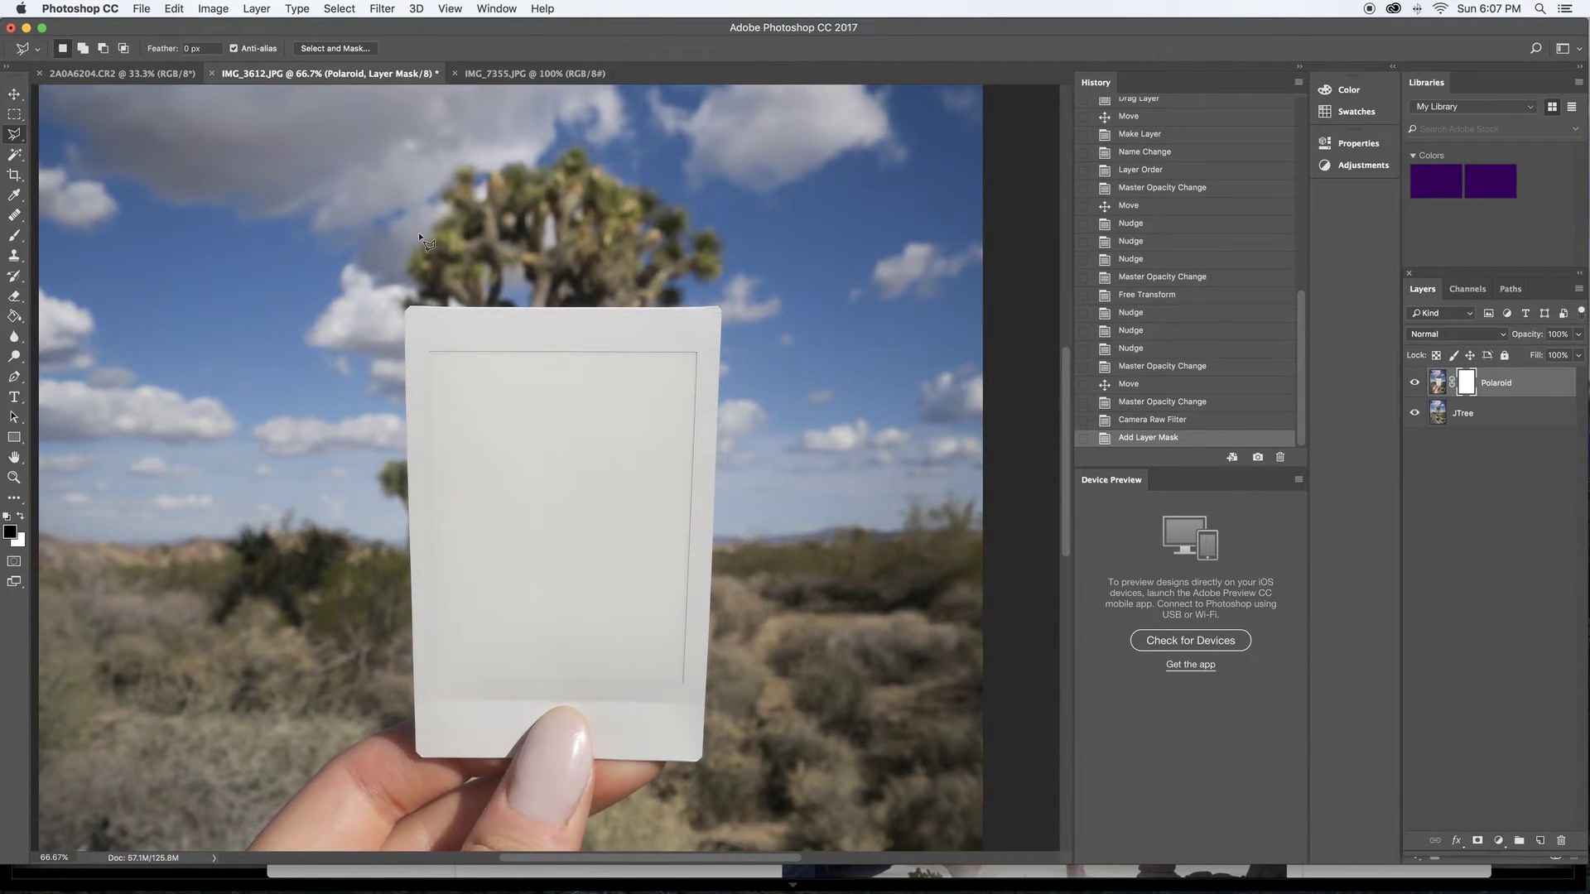
# Outline the polaroid's inner frame corners with the Polygonal Lasso
pyautogui.click(422, 293)
pyautogui.click(430, 351)
pyautogui.click(431, 682)
pyautogui.scroll(2, 431, 681)
pyautogui.hscroll(-2, 431, 681)
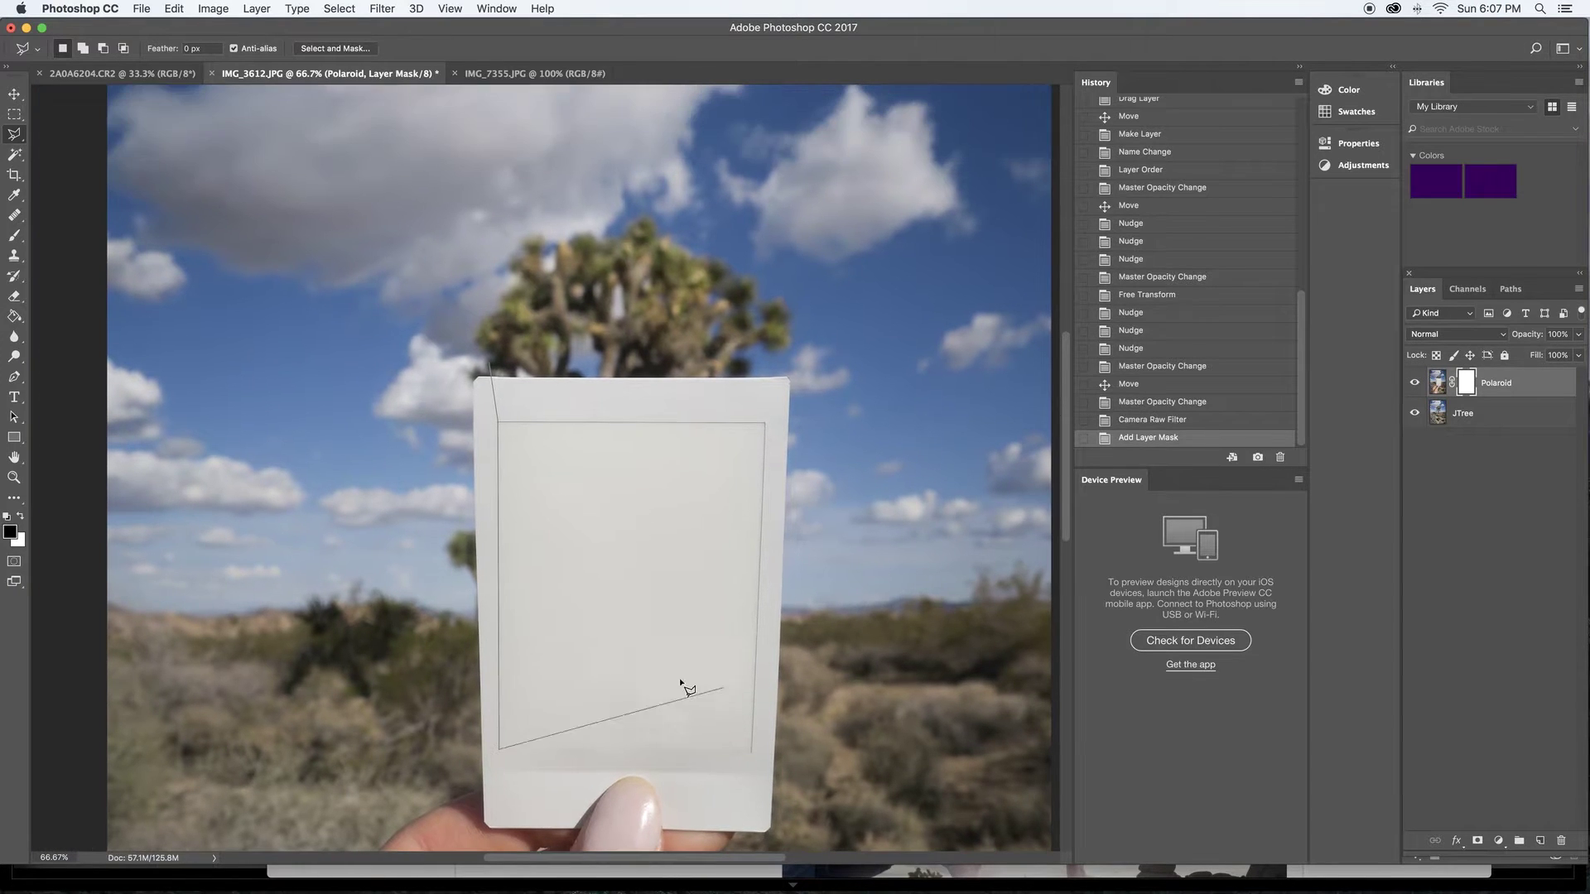
pyautogui.click(751, 755)
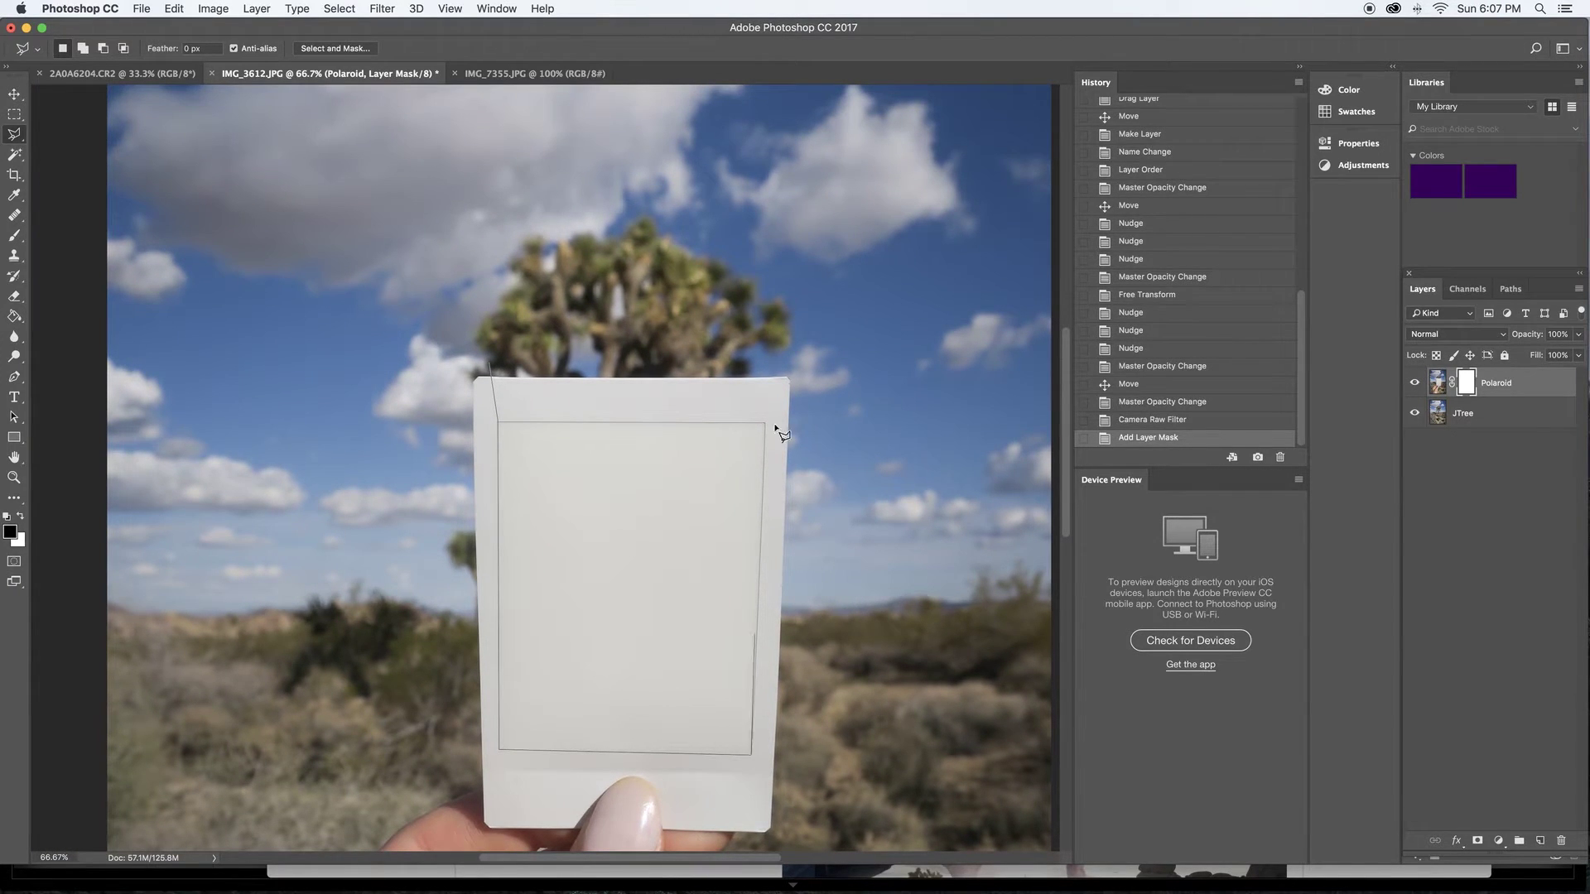
pyautogui.click(767, 356)
# Trace the outline around the Joshua tree's top and close it into a selection
pyautogui.click(790, 355)
pyautogui.click(802, 320)
pyautogui.click(786, 295)
pyautogui.click(749, 270)
pyautogui.click(710, 242)
pyautogui.click(659, 213)
pyautogui.click(625, 203)
pyautogui.click(581, 216)
pyautogui.click(522, 224)
pyautogui.click(497, 248)
pyautogui.click(482, 300)
pyautogui.click(456, 330)
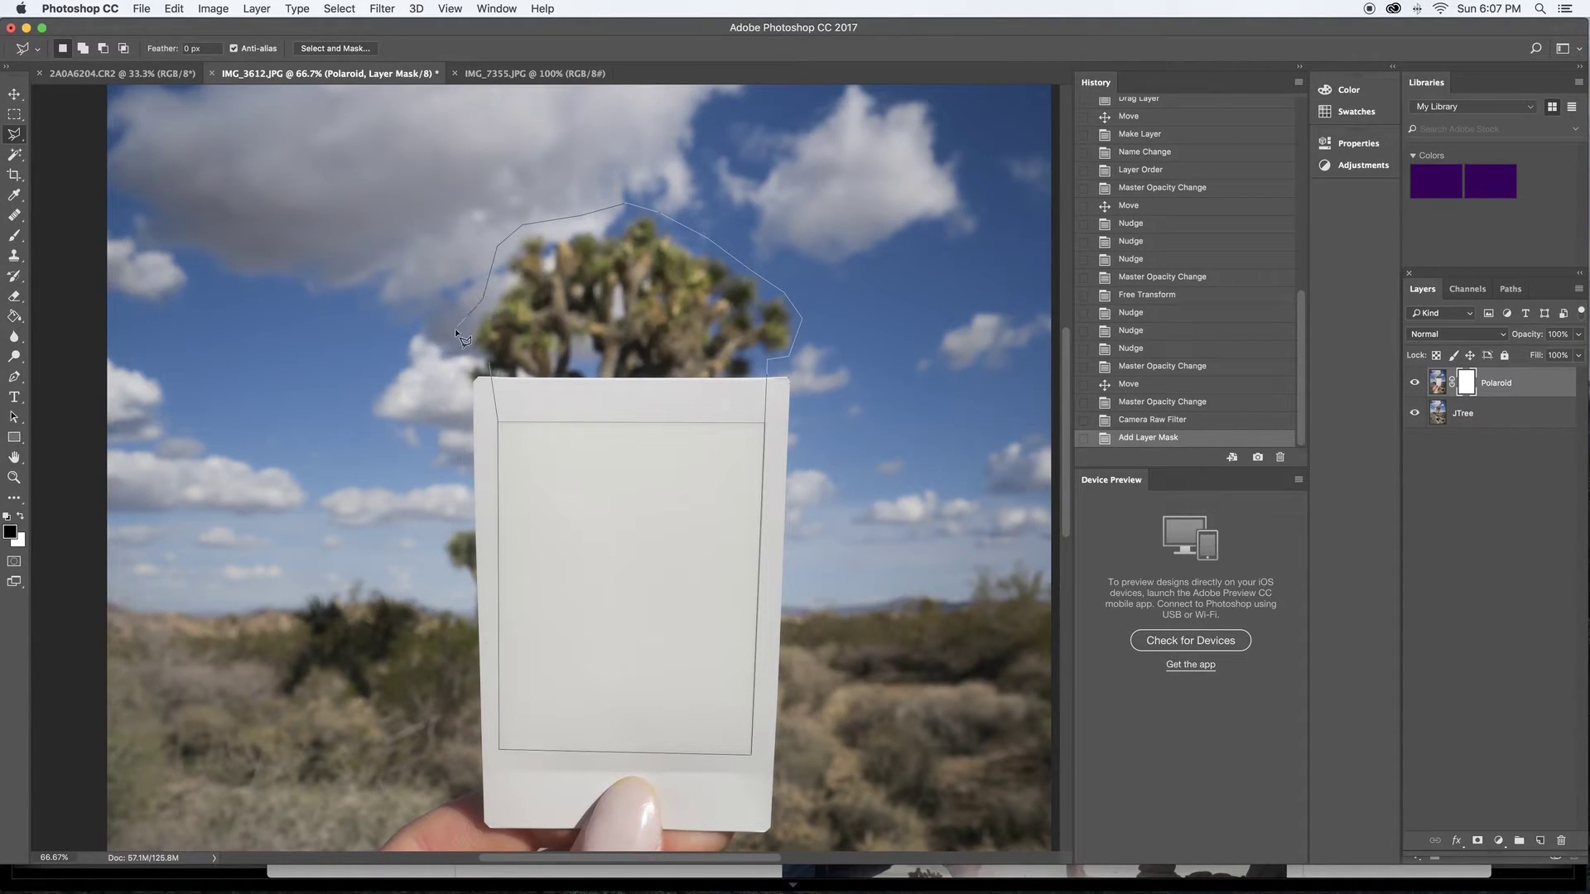
pyautogui.click(459, 377)
pyautogui.click(496, 392)
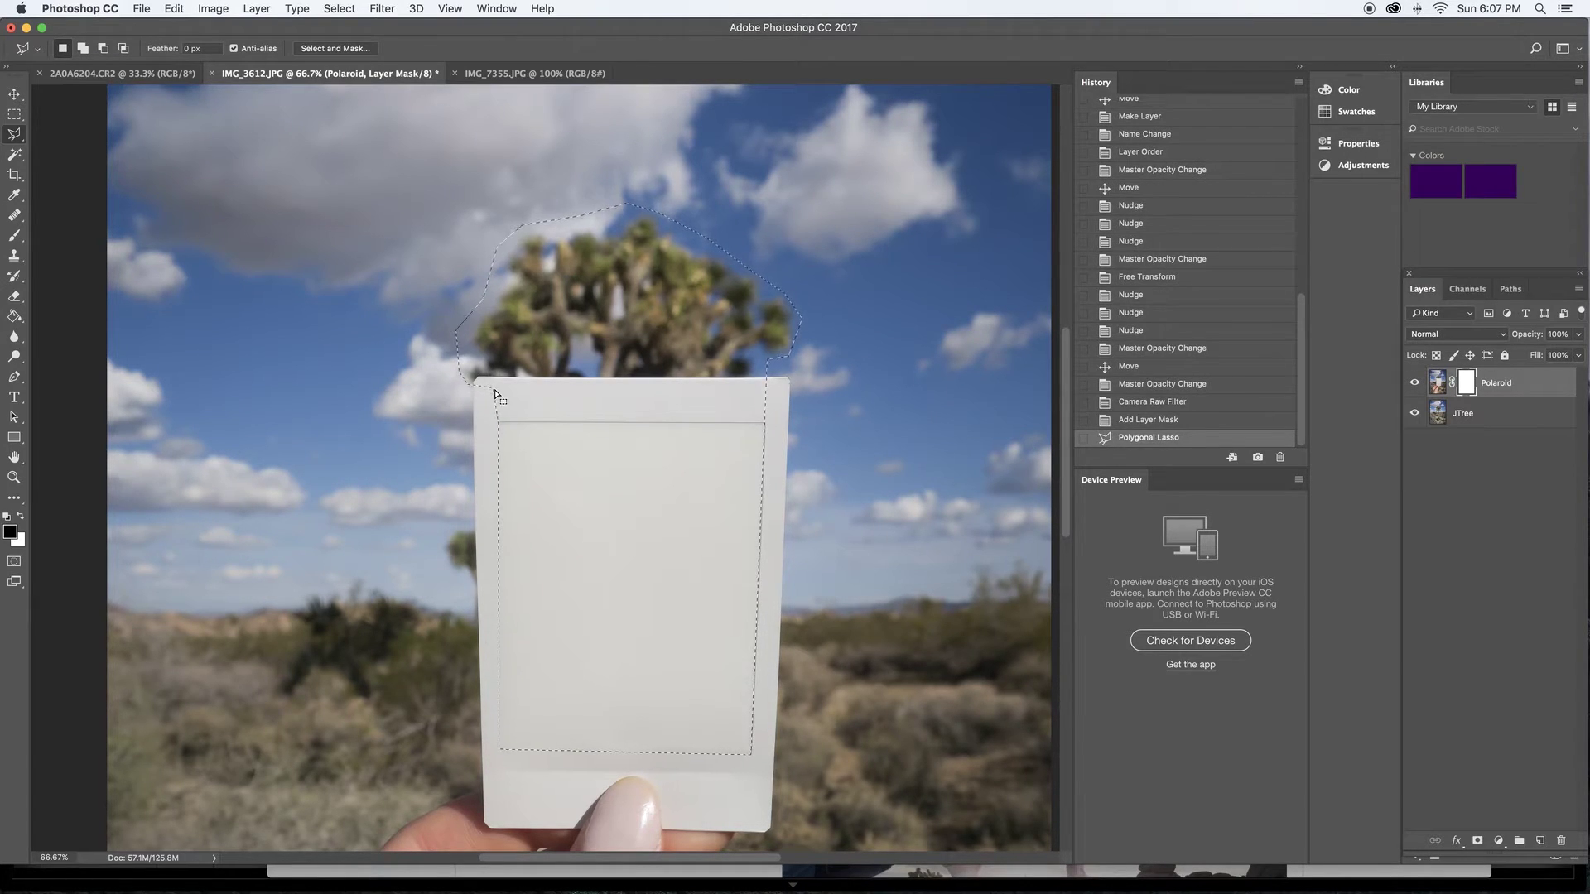
# Fill the selection black on the mask with the Paint Bucket, then deselect
pyautogui.click(14, 315)
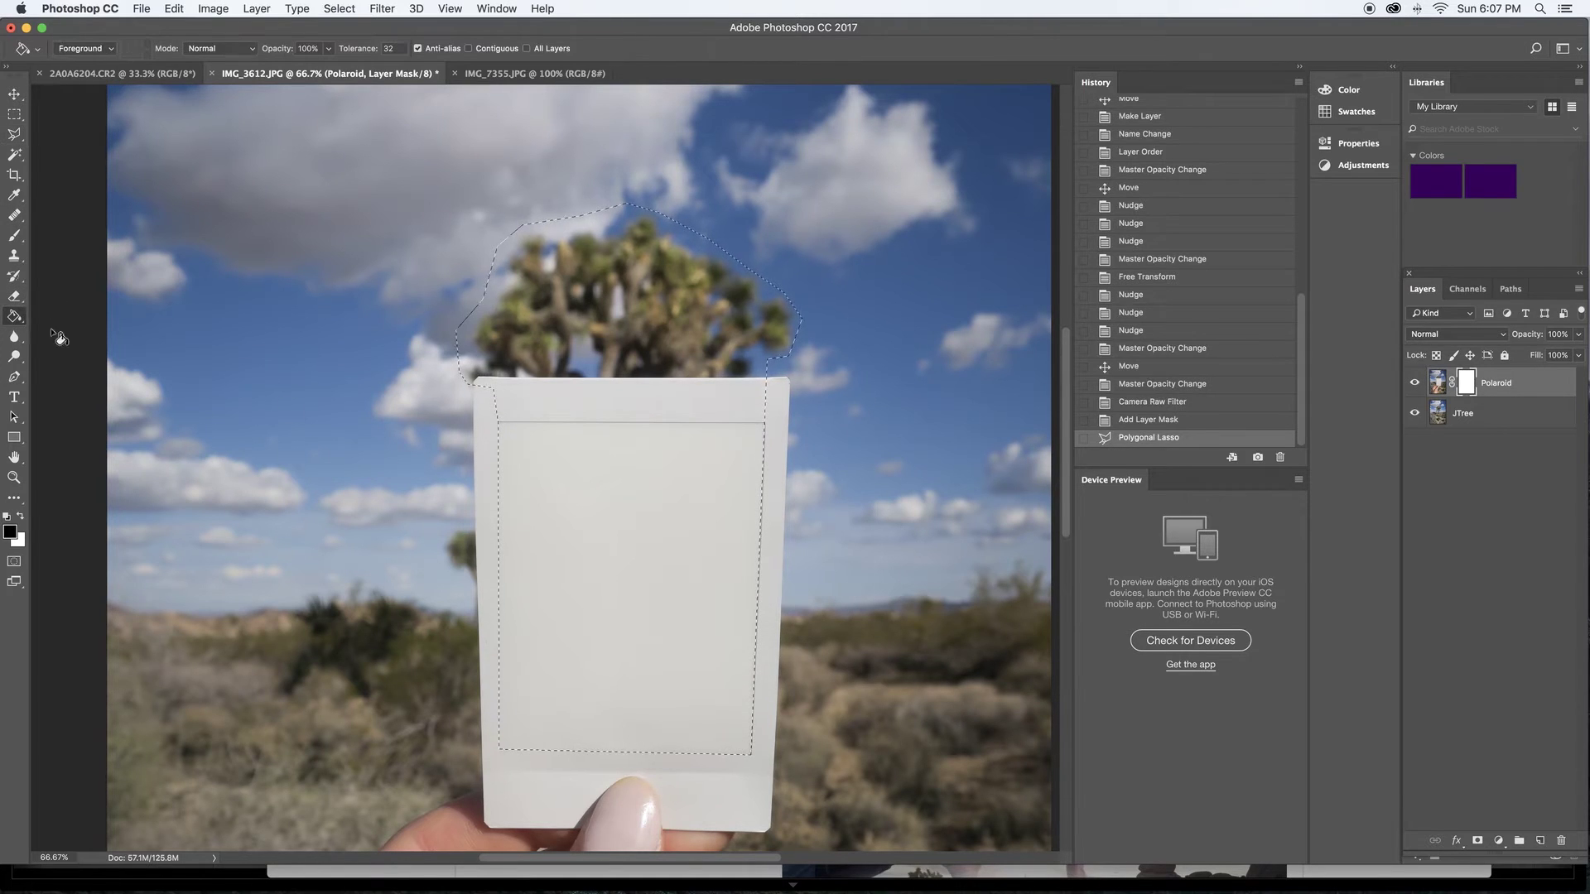
pyautogui.click(580, 420)
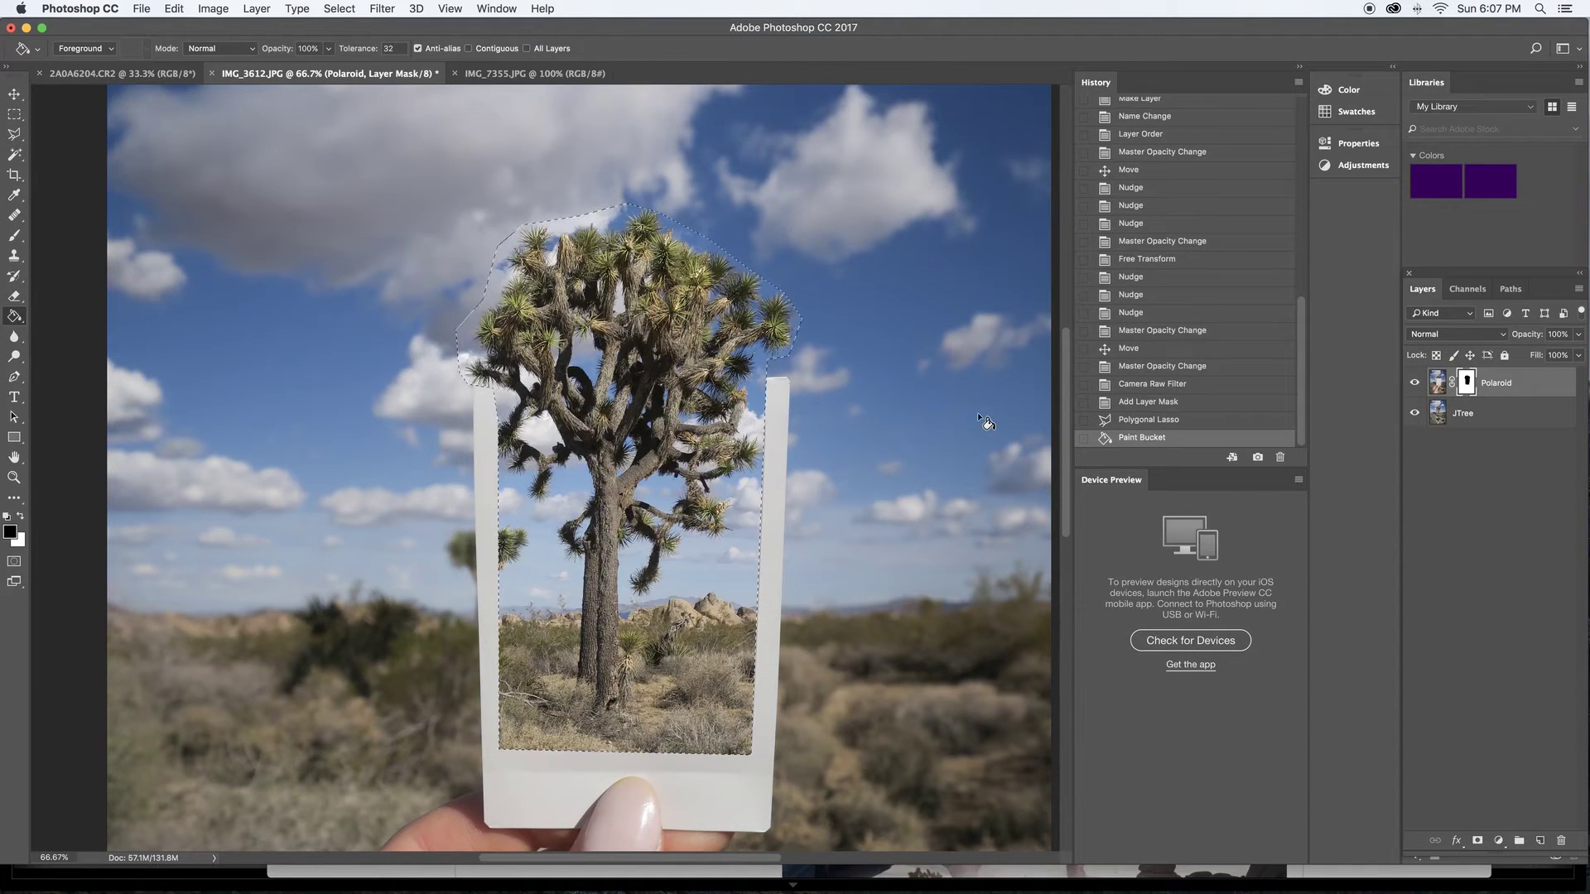
pyautogui.scroll(-2, 455, 379)
pyautogui.hscroll(-2, 454, 379)
pyautogui.press('super+d')
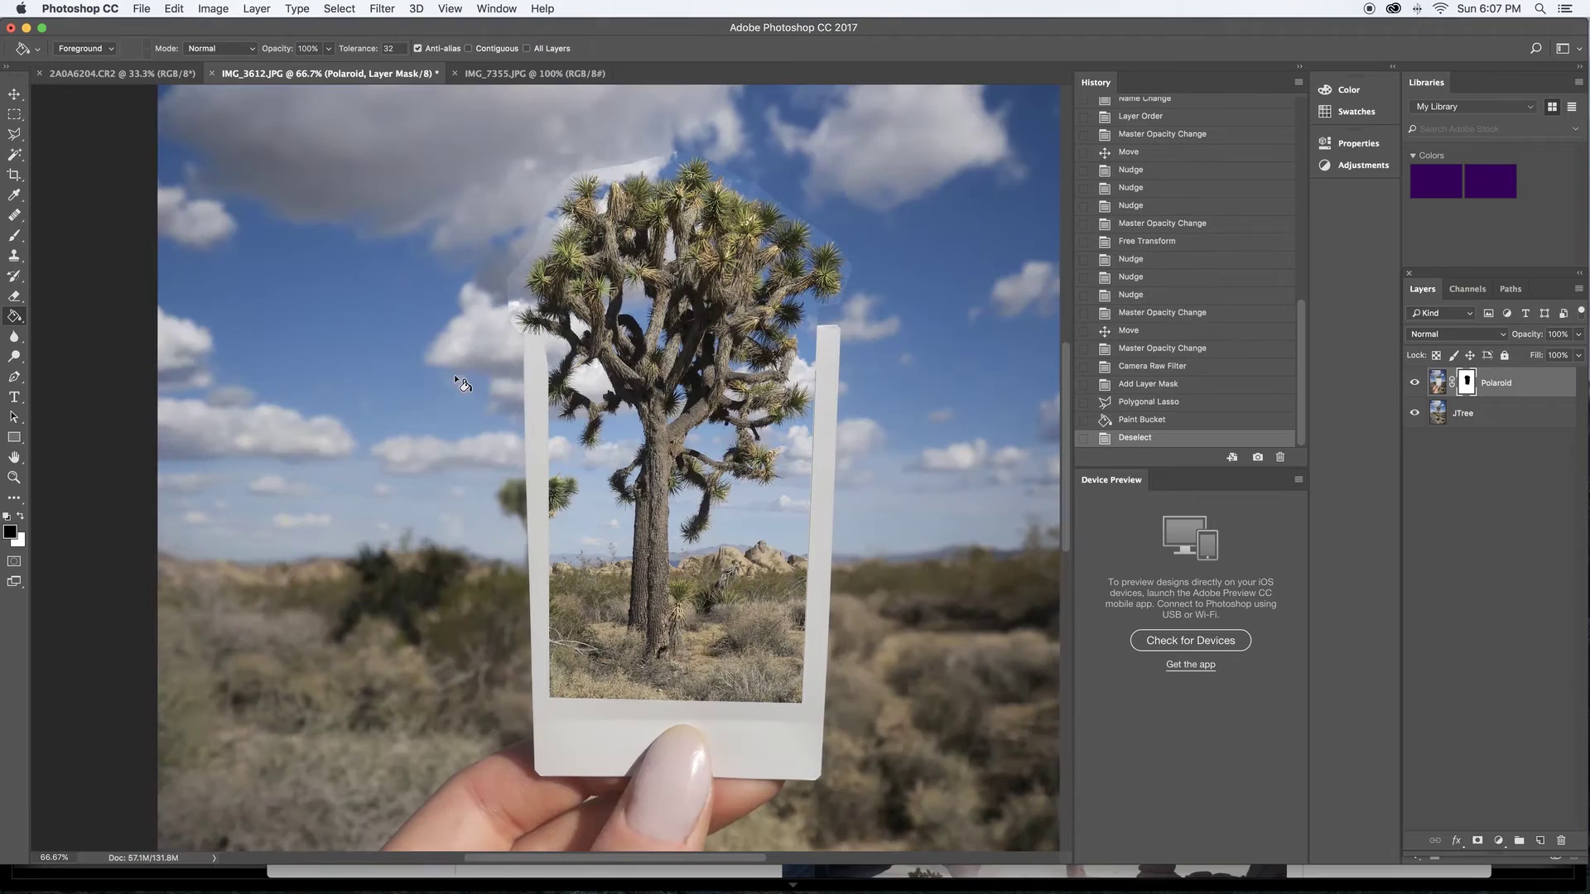
# Paint out Polaroid remnants near the tree top with a 300 px brush
pyautogui.click(14, 235)
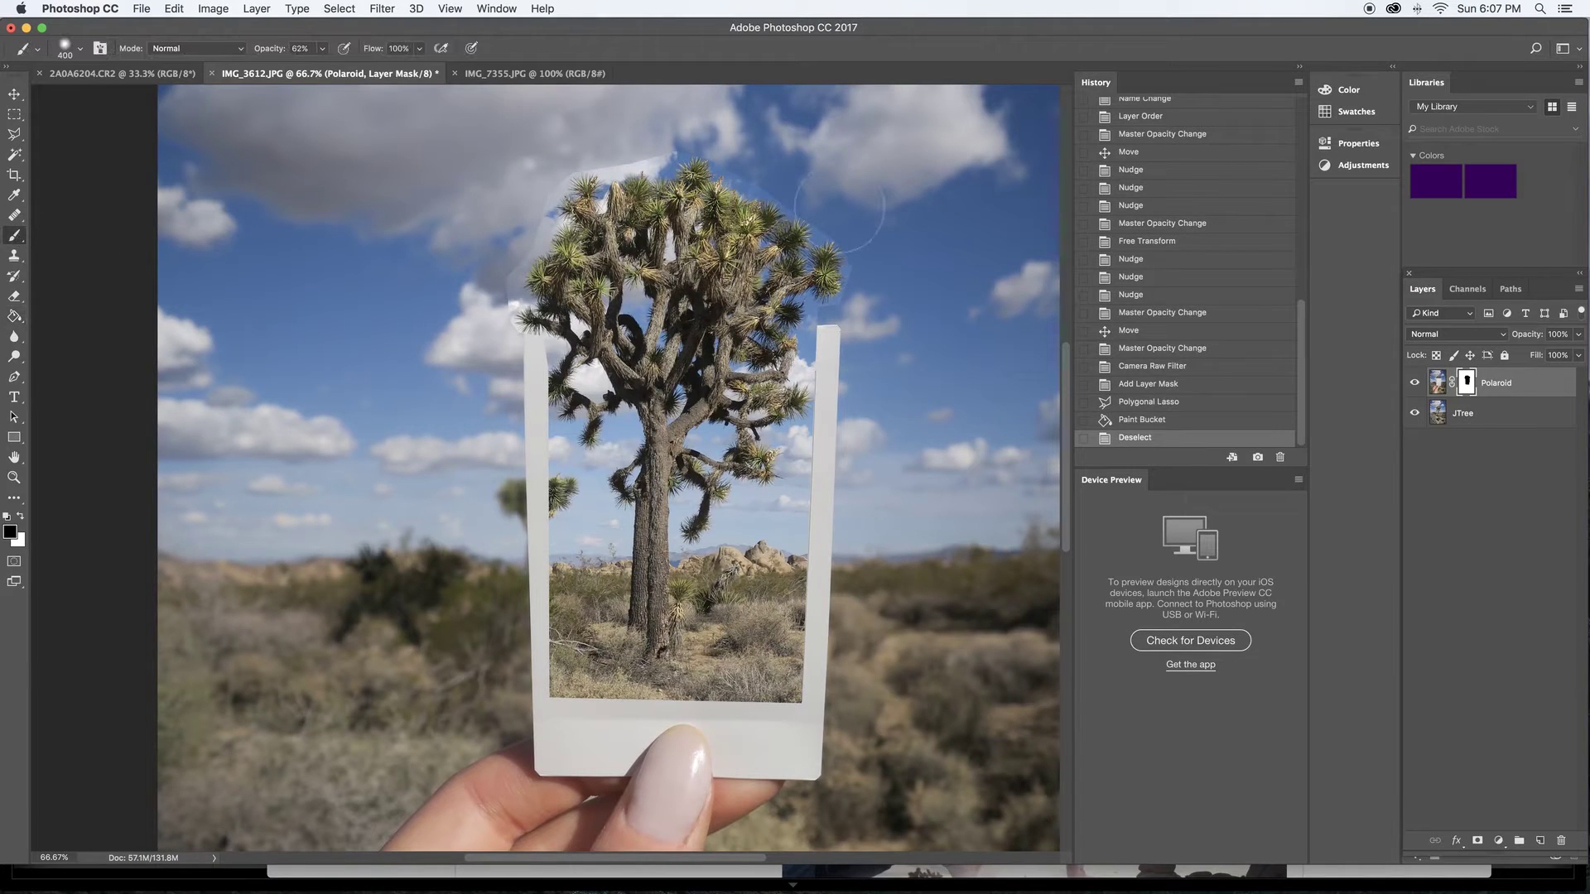
pyautogui.moveTo(337, 202); pyautogui.dragTo(307, 260)
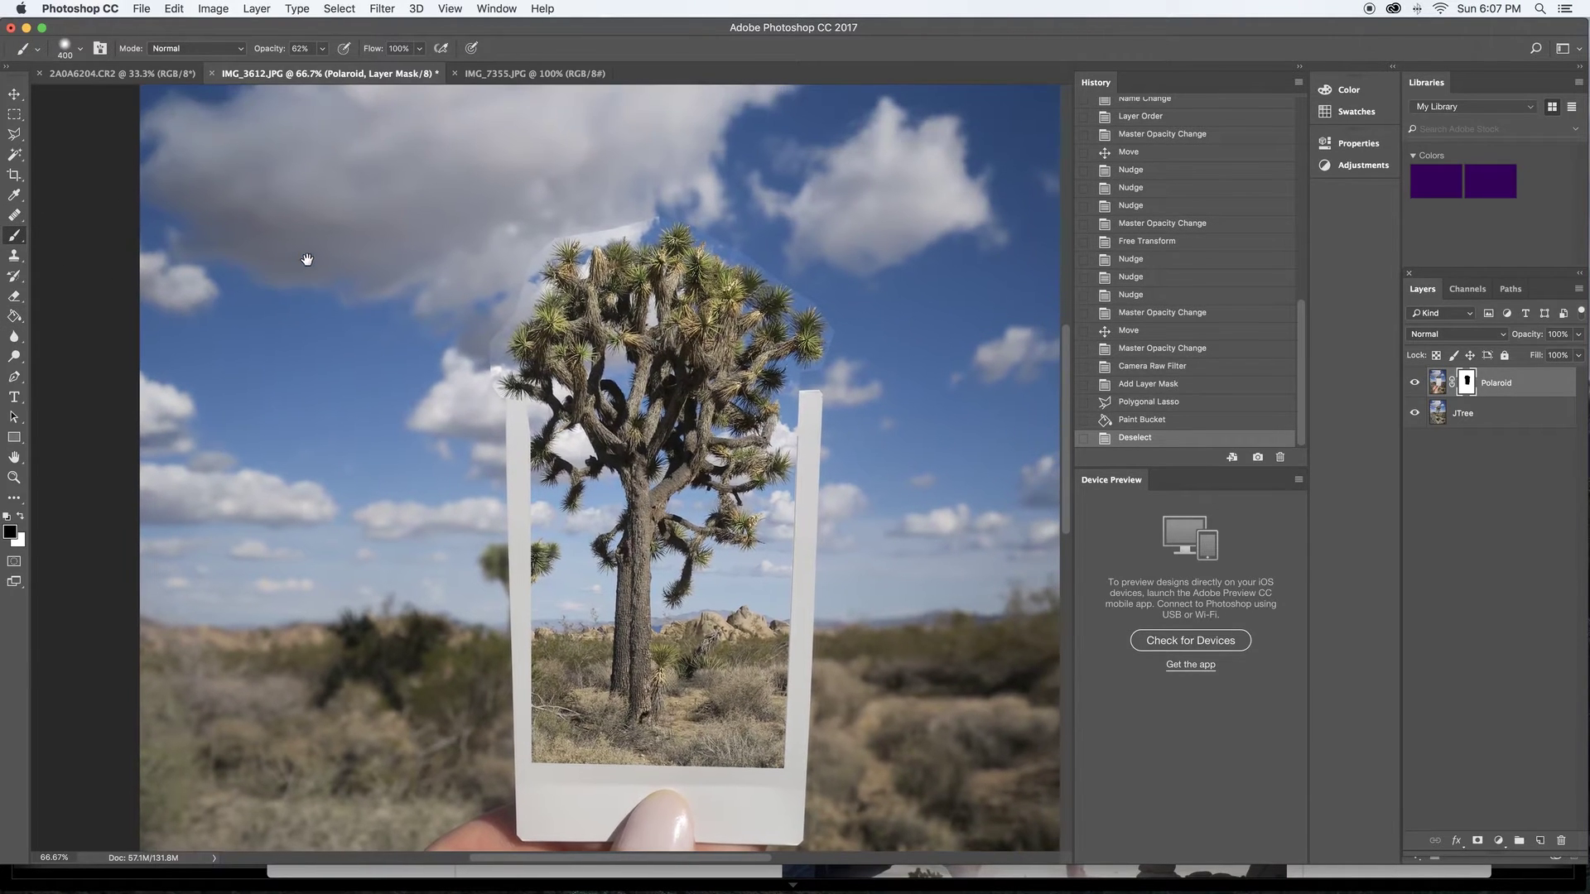
pyautogui.click(322, 48)
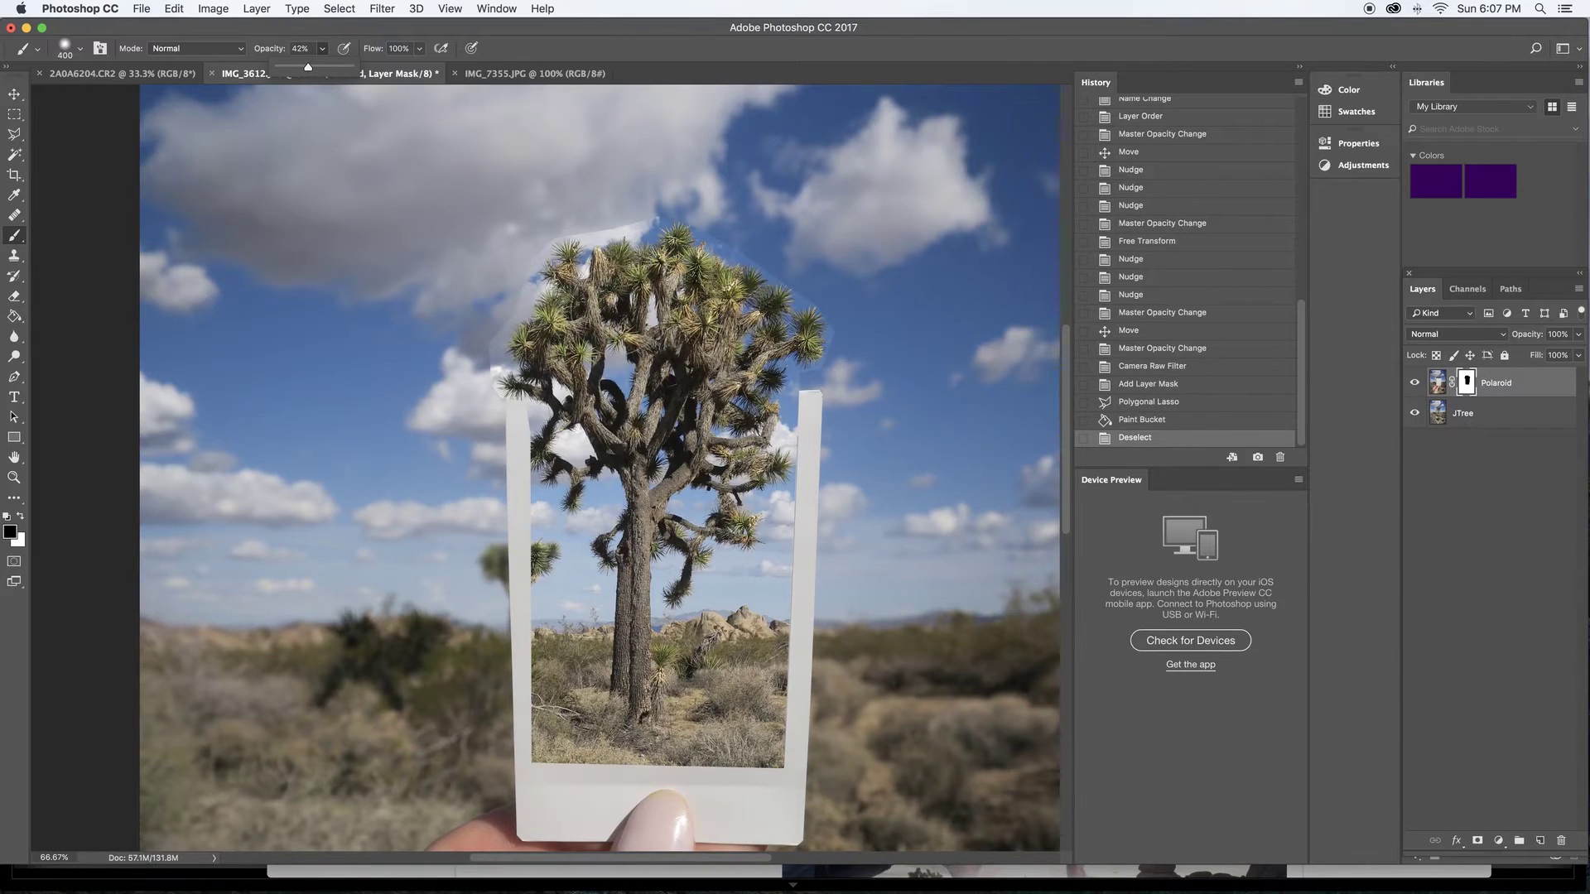
pyautogui.press('Return')
pyautogui.press('[')
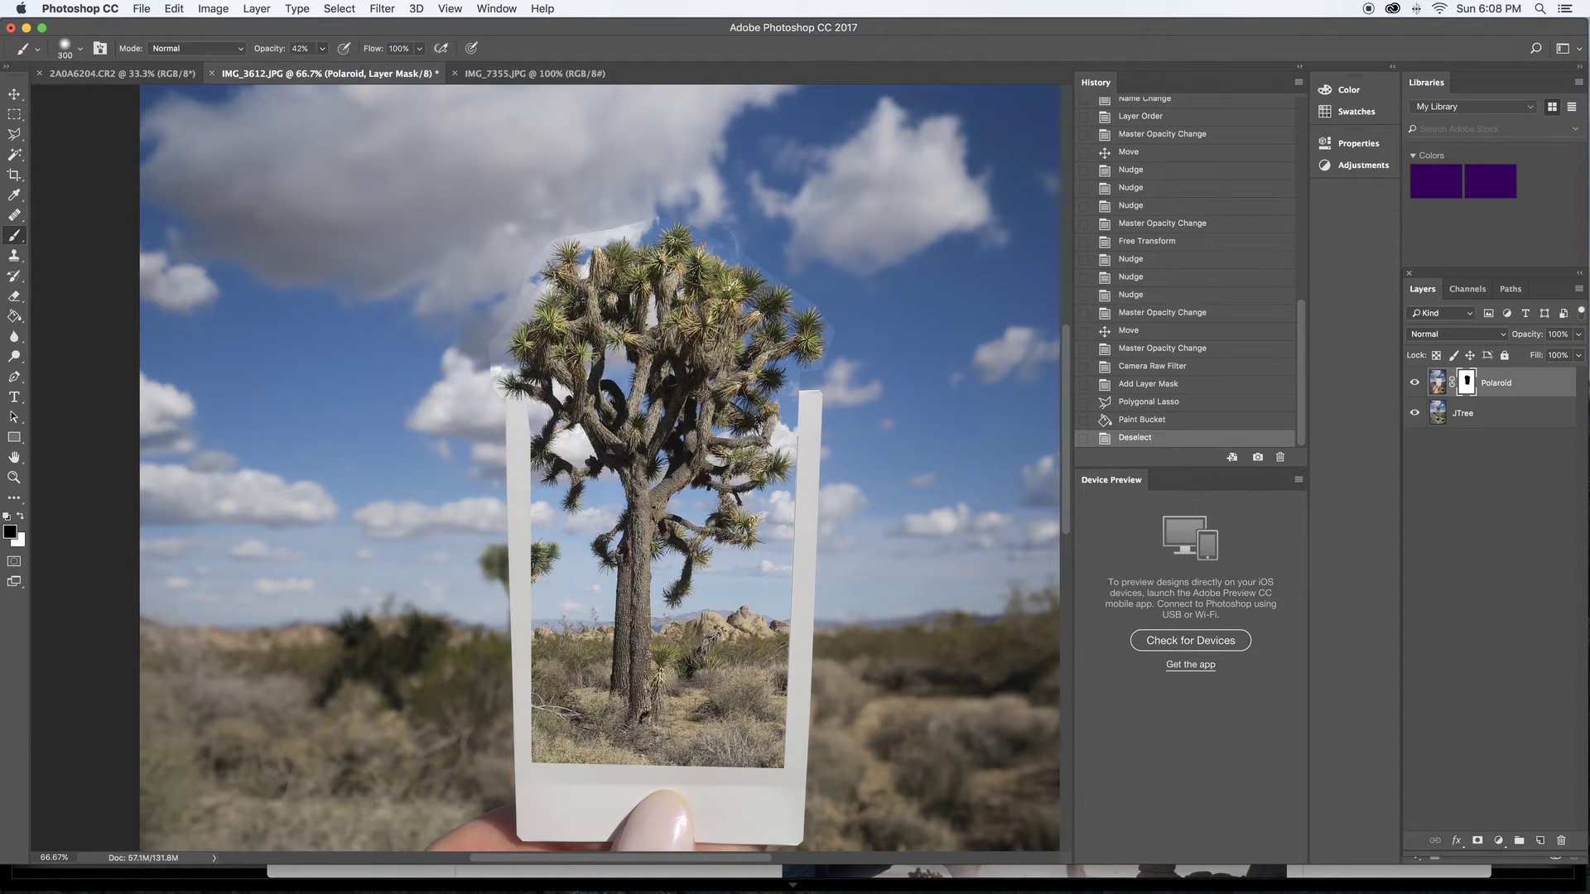
pyautogui.click(745, 273)
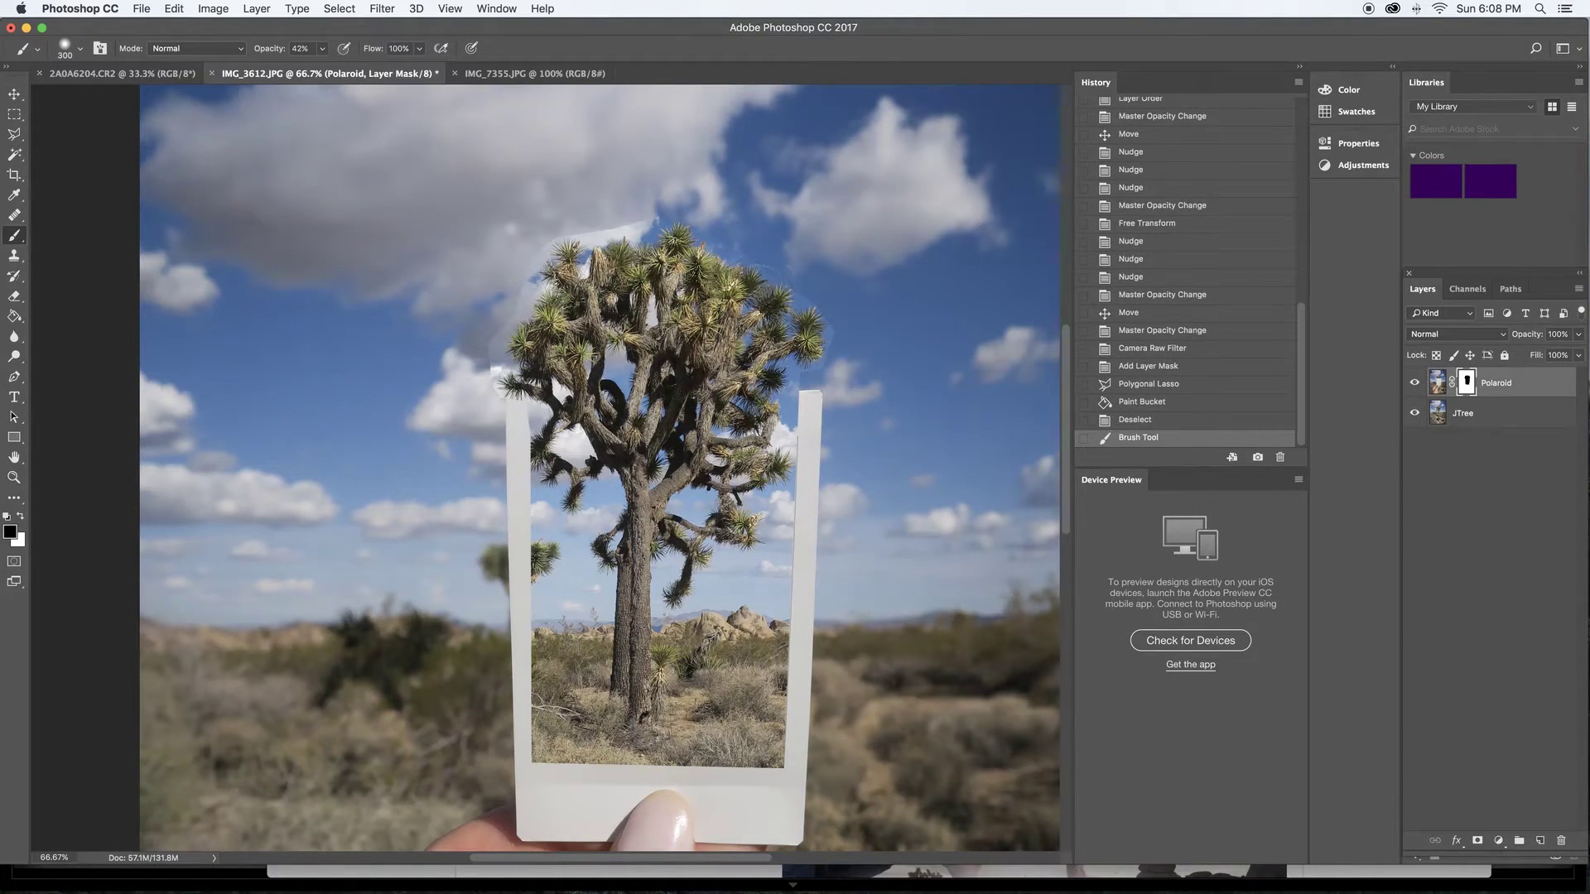
# At 200 px and 68% opacity, paint away the white ghost around the tree's crown
pyautogui.press('[')
pyautogui.press('[')
pyautogui.click(613, 193)
pyautogui.click(322, 48)
pyautogui.moveTo(321, 66); pyautogui.dragTo(341, 66)
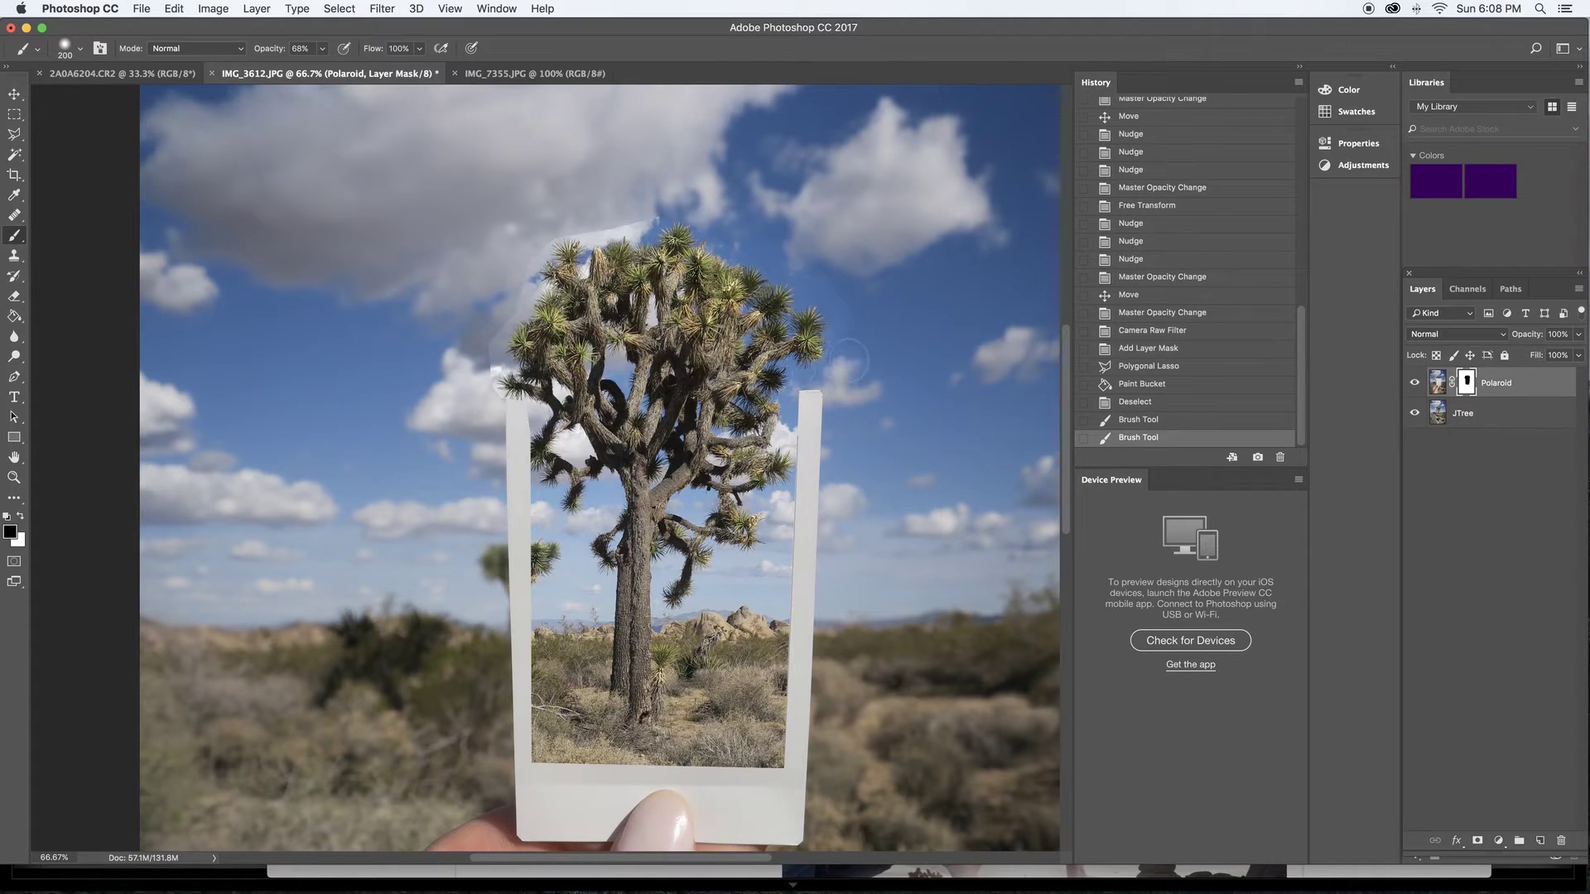
pyautogui.moveTo(662, 265)
pyautogui.mouseDown()
pyautogui.moveTo(542, 269)
pyautogui.moveTo(488, 368)
pyautogui.mouseUp()
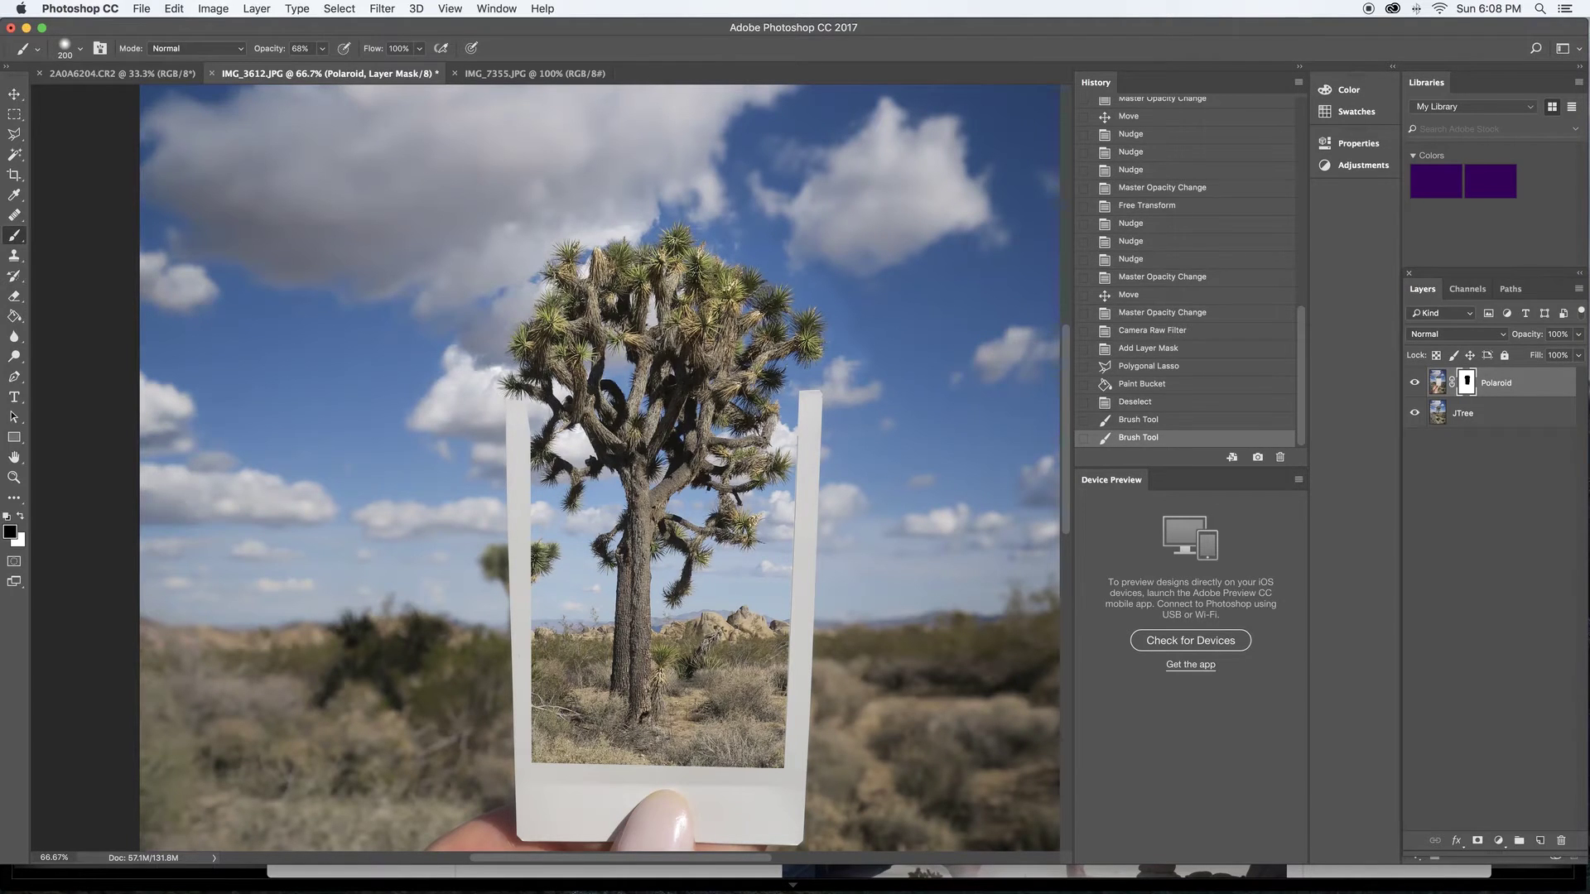
pyautogui.moveTo(703, 241); pyautogui.dragTo(704, 242)
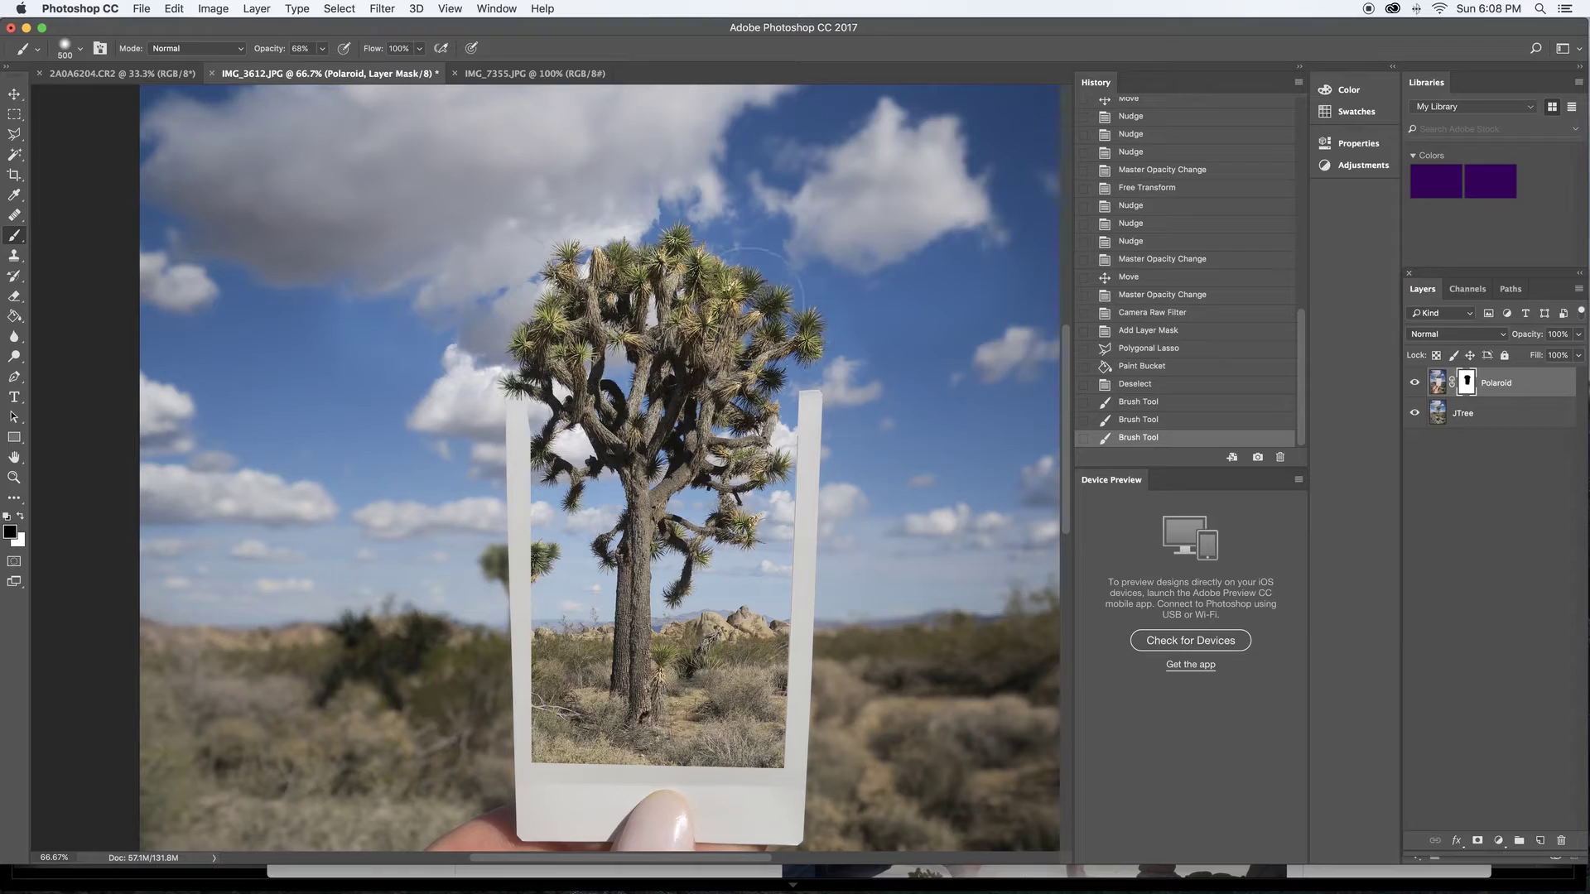
pyautogui.click(770, 323)
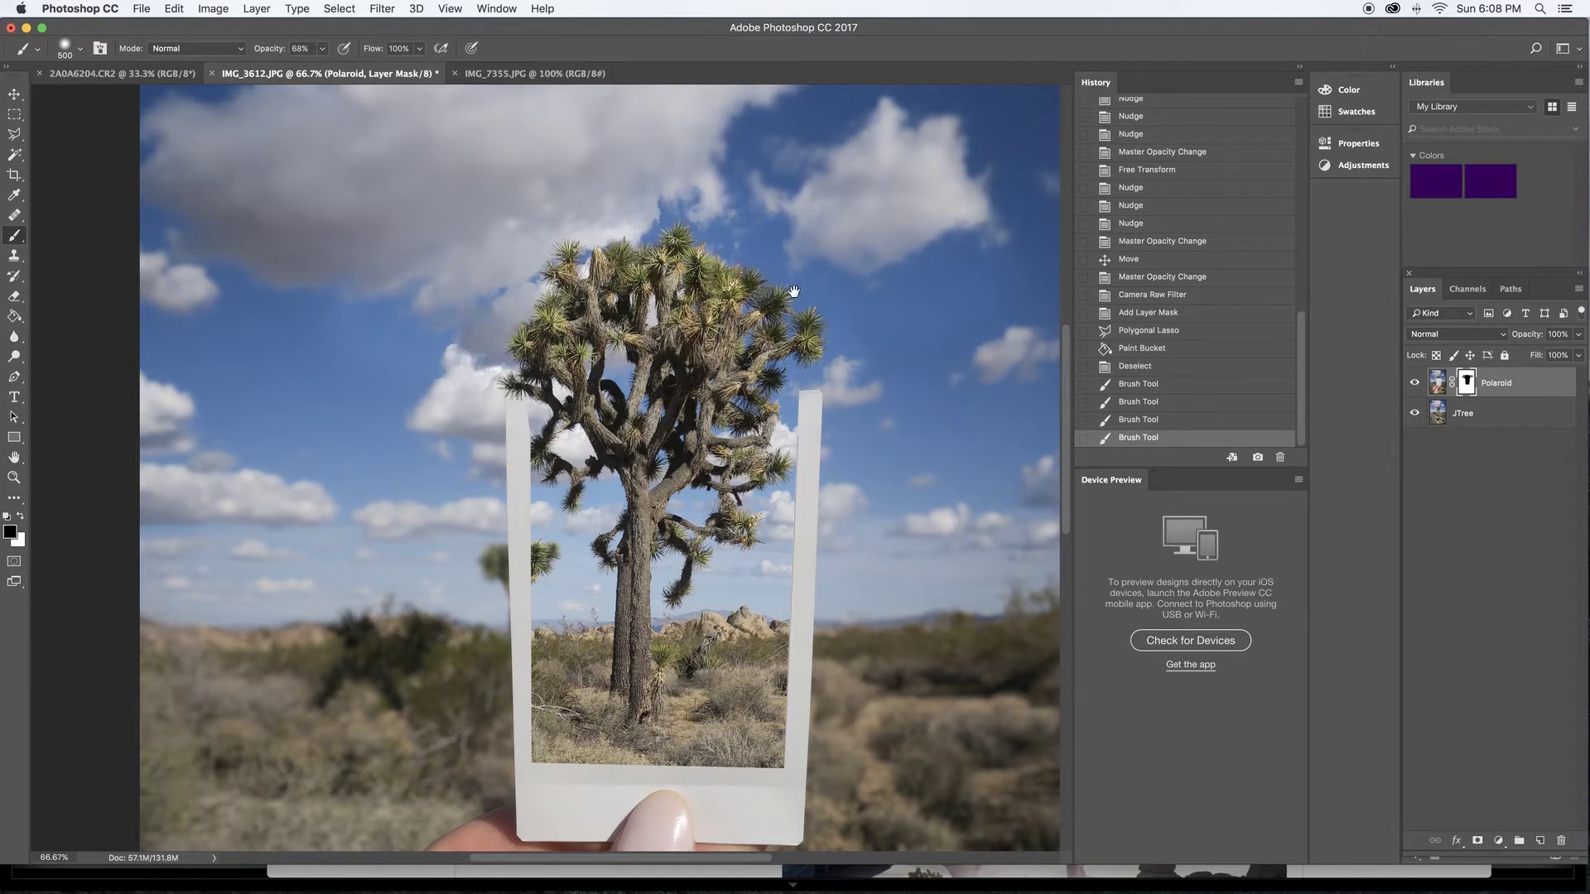
pyautogui.moveTo(792, 294); pyautogui.dragTo(710, 340)
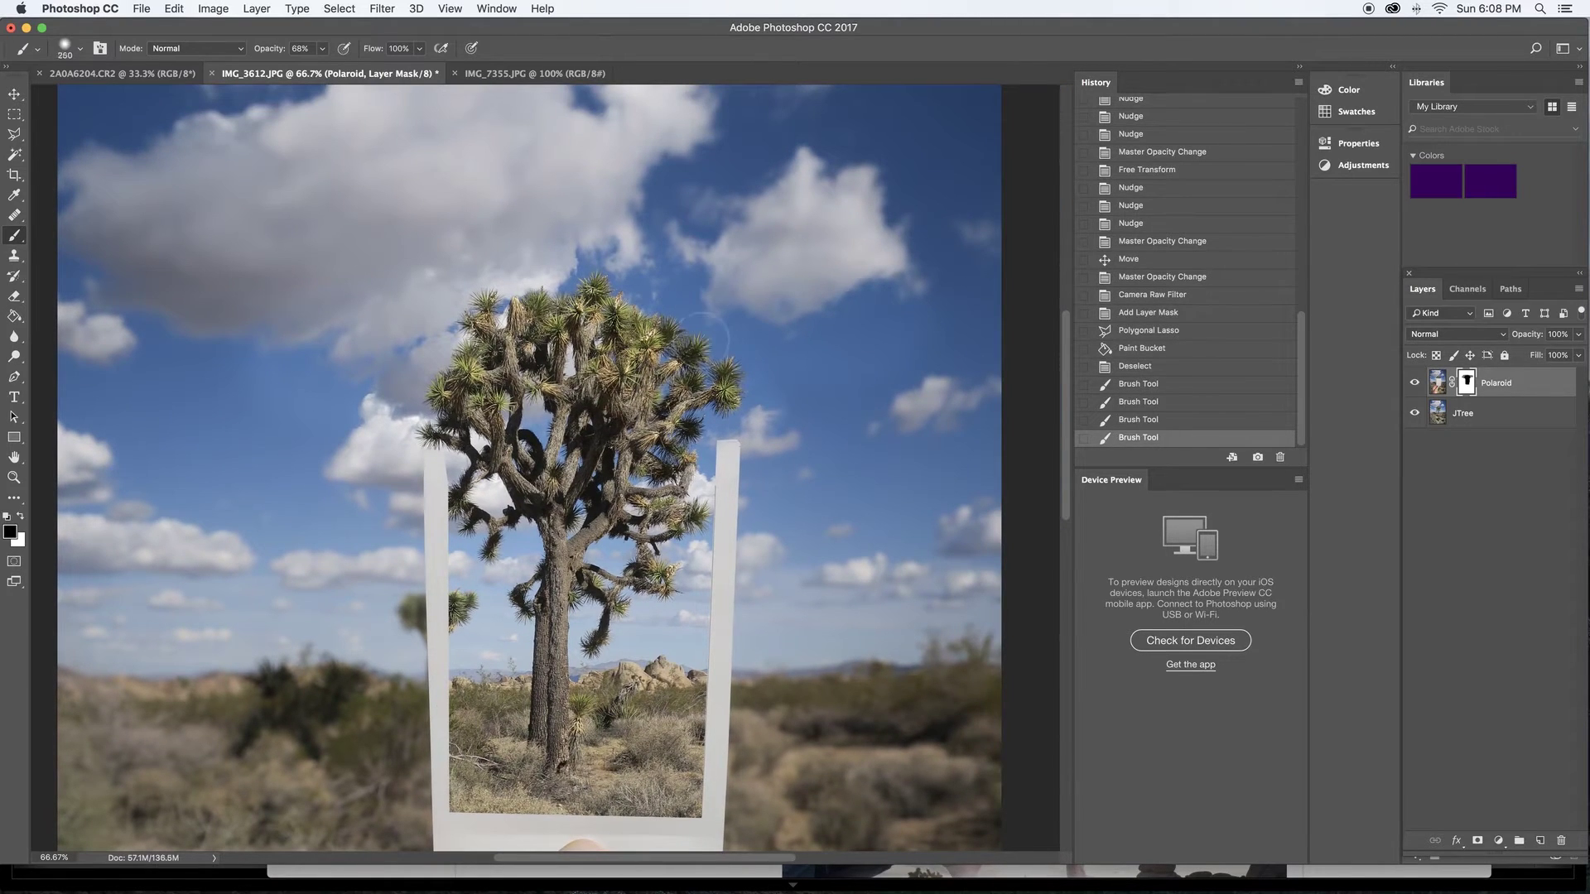
# Shrink the brush to 150 px and paint the mask along the polaroid's upper-right edge
pyautogui.press('[')
pyautogui.press('[')
pyautogui.press('[')
pyautogui.press('[')
pyautogui.press('[')
pyautogui.press('[')
pyautogui.moveTo(733, 447); pyautogui.dragTo(737, 437)
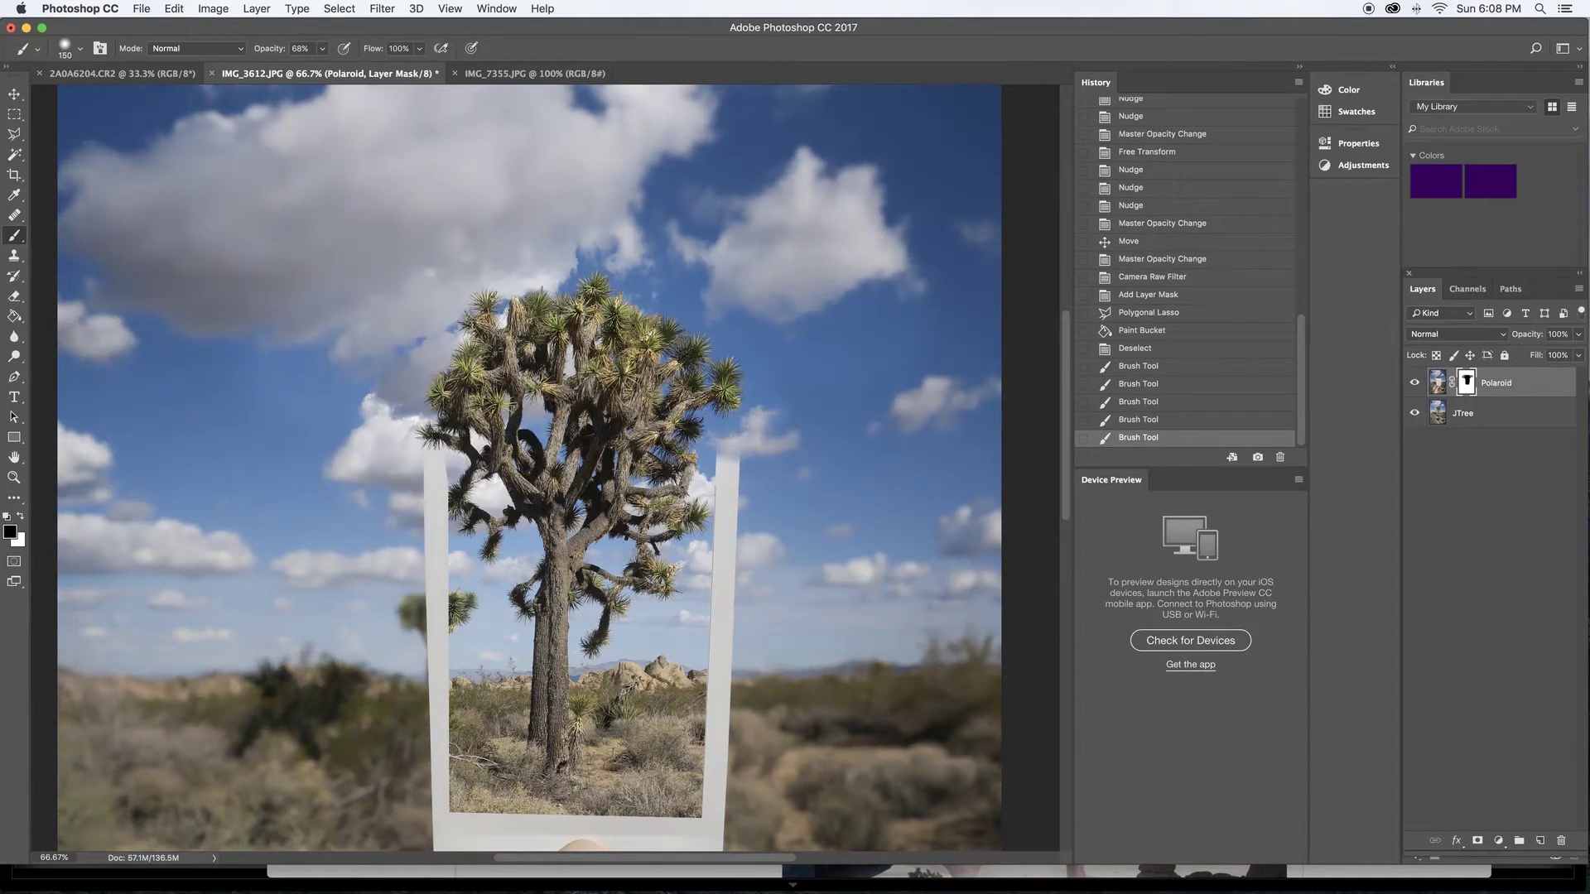
pyautogui.click(737, 437)
pyautogui.moveTo(736, 437)
pyautogui.mouseDown()
pyautogui.moveTo(724, 445)
pyautogui.moveTo(741, 436)
pyautogui.mouseUp()
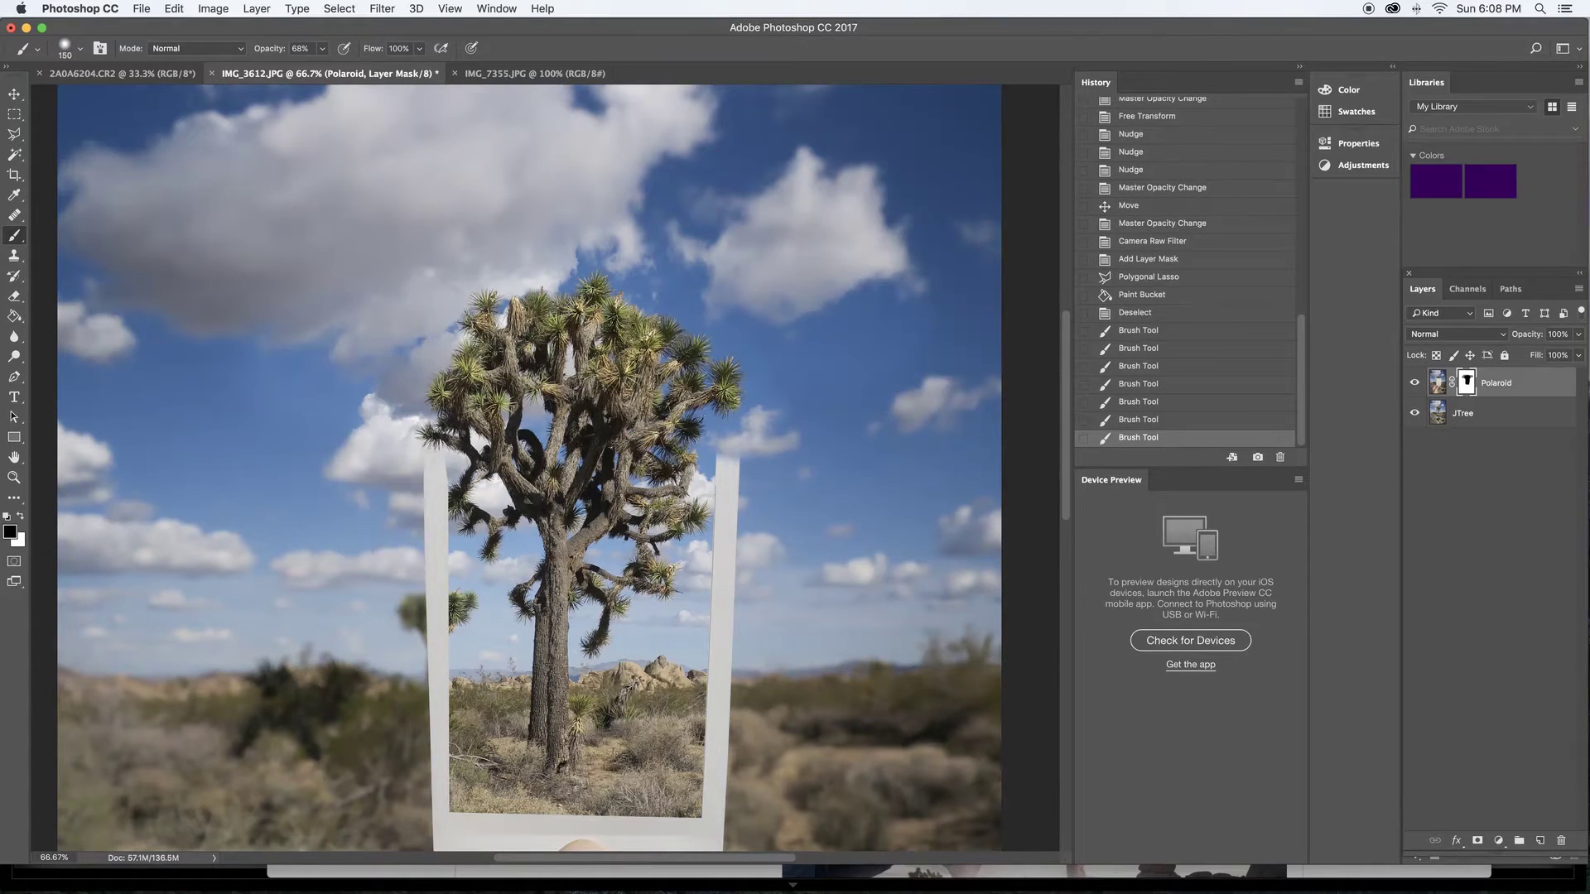
# Paint the mask along the frame's upper-left and upper-right edges, ending with white as the colour
pyautogui.click(426, 458)
pyautogui.moveTo(428, 459)
pyautogui.mouseDown()
pyautogui.moveTo(424, 443)
pyautogui.moveTo(447, 454)
pyautogui.mouseUp()
pyautogui.click(444, 458)
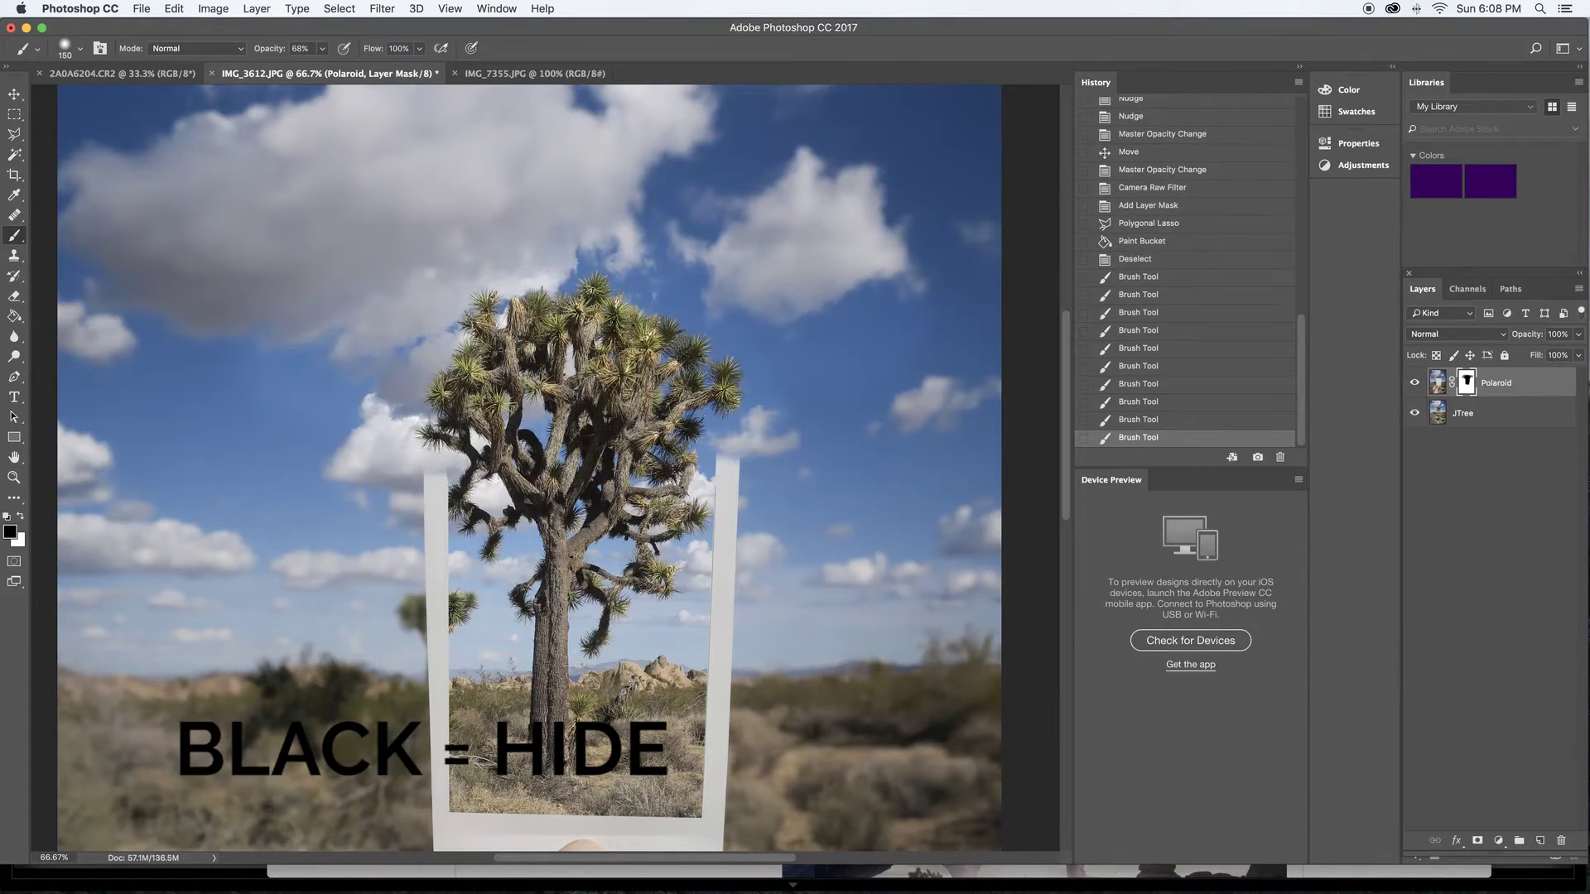
pyautogui.click(765, 458)
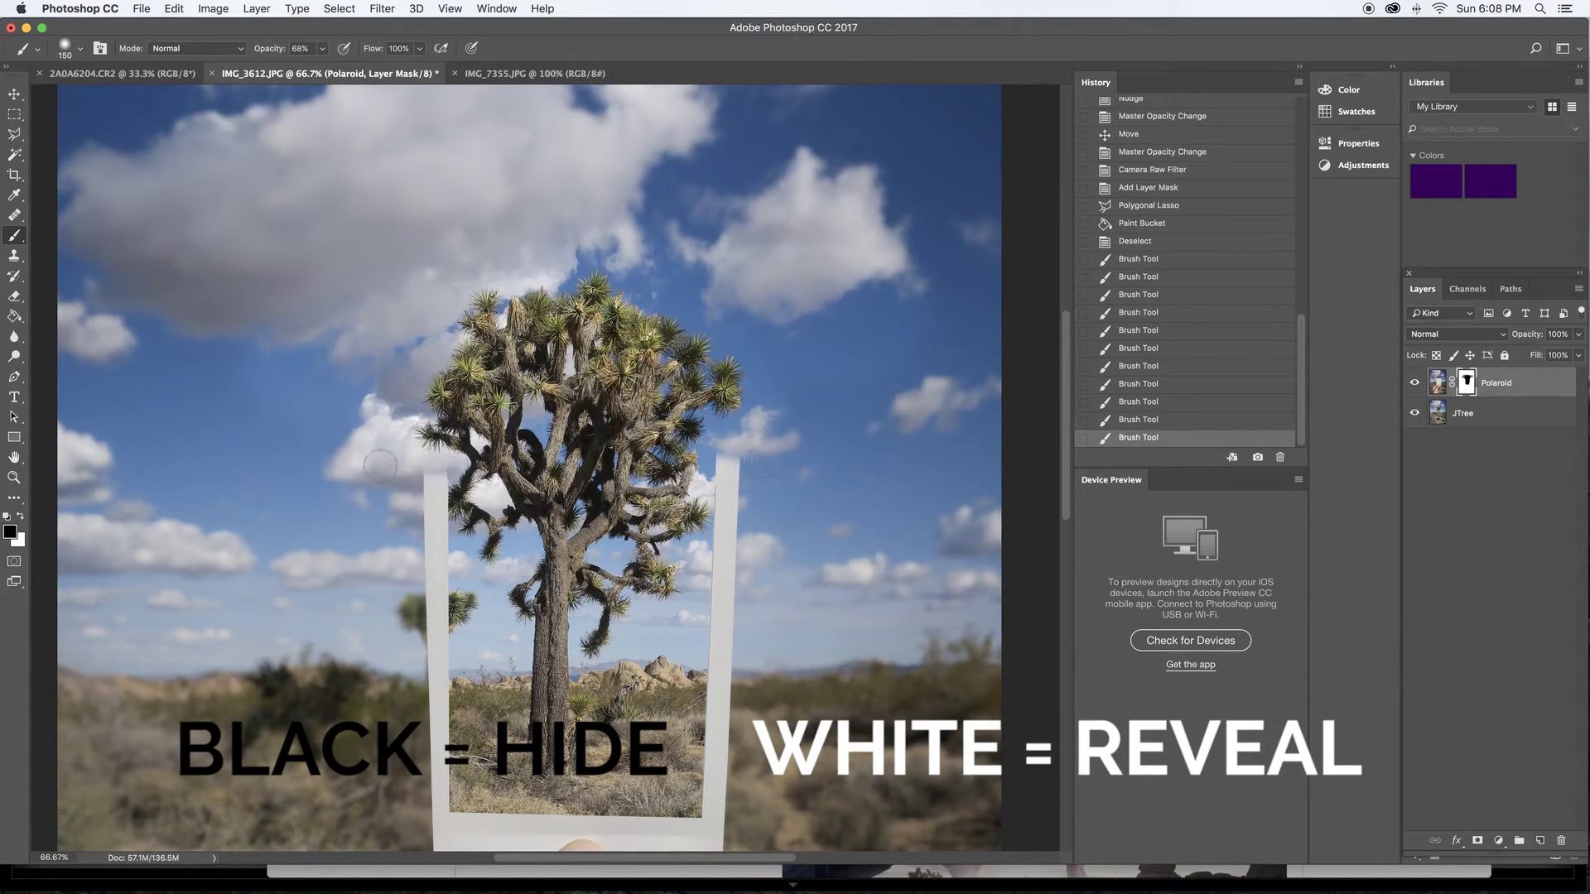
pyautogui.moveTo(426, 460); pyautogui.dragTo(447, 468)
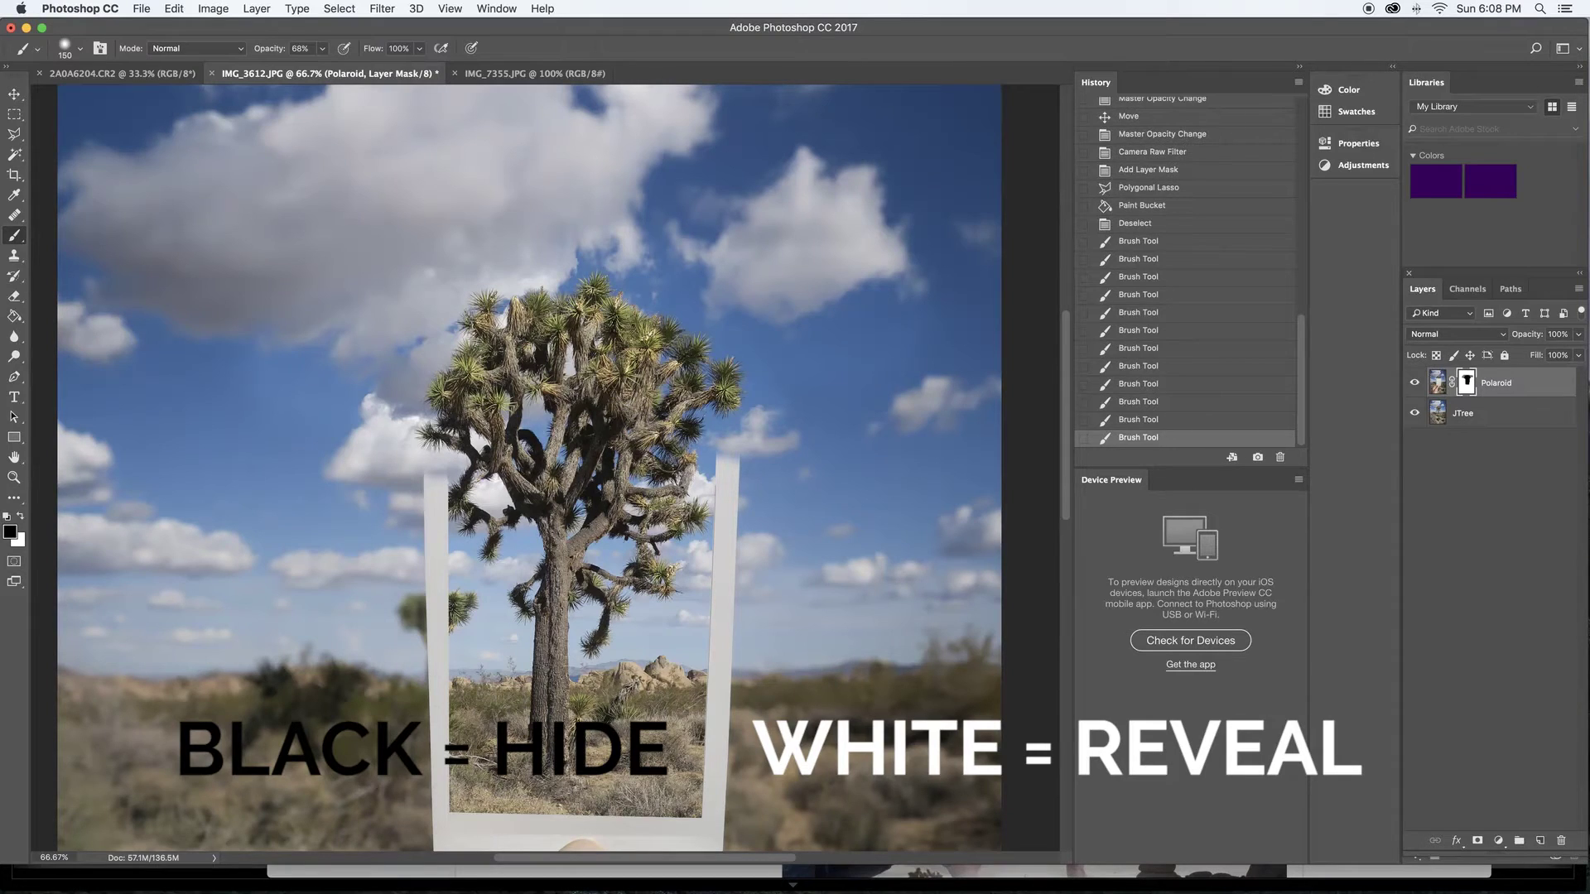
pyautogui.click(717, 454)
pyautogui.moveTo(729, 468); pyautogui.dragTo(738, 447)
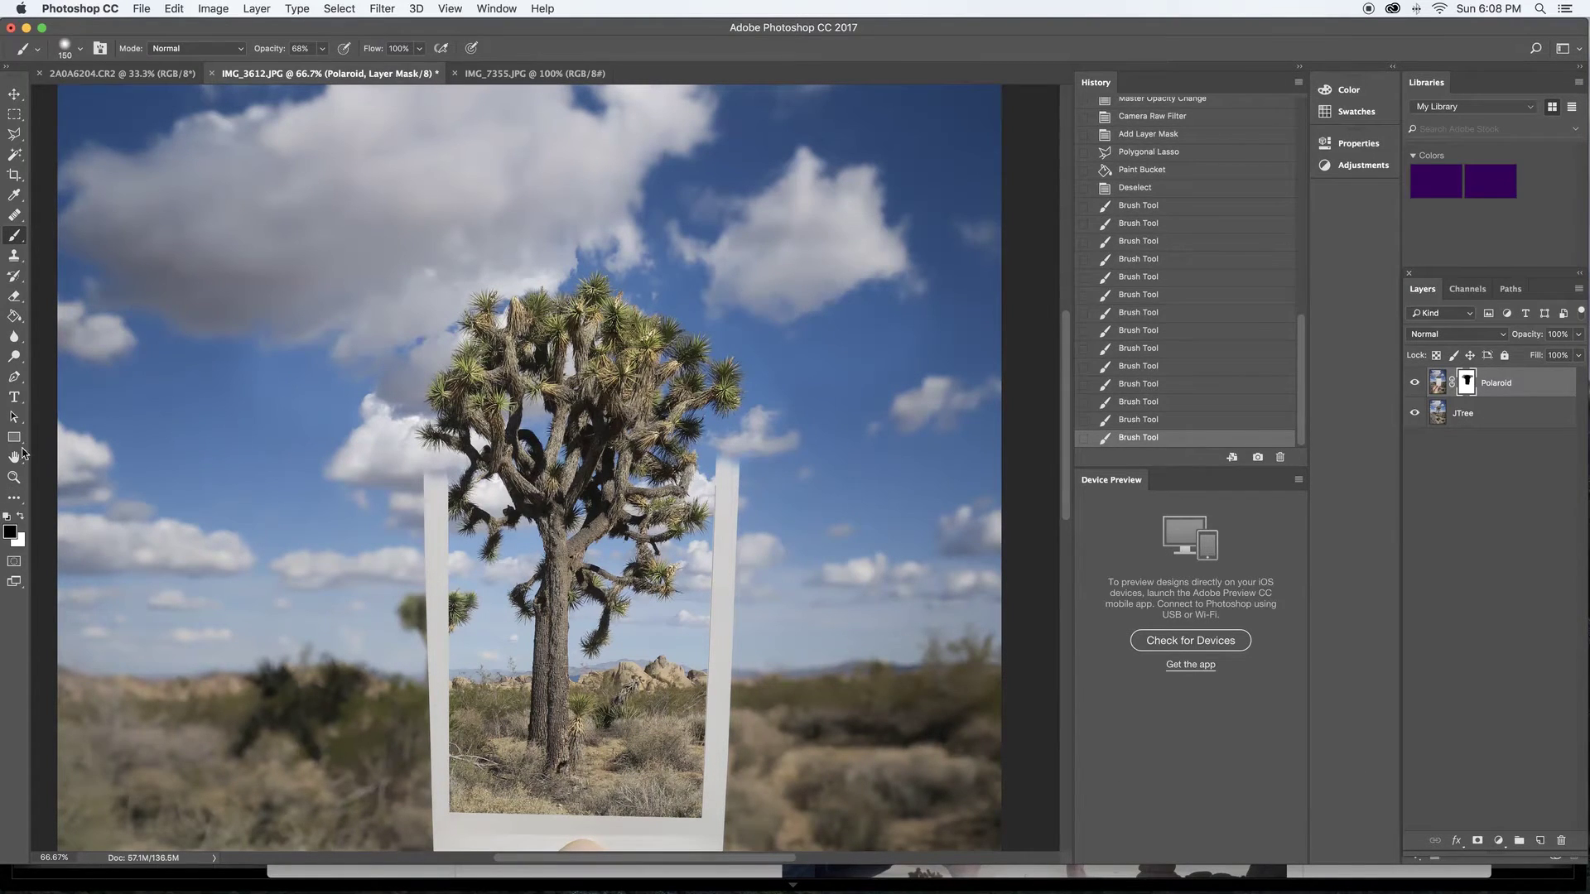
pyautogui.click(20, 517)
pyautogui.moveTo(437, 462)
pyautogui.mouseDown()
pyautogui.moveTo(432, 484)
pyautogui.moveTo(424, 452)
pyautogui.mouseUp()
# Reveal more of the frame's upper-right corner, swapping colours and shrinking the brush to 70 px
pyautogui.hscroll(2, 749, 467)
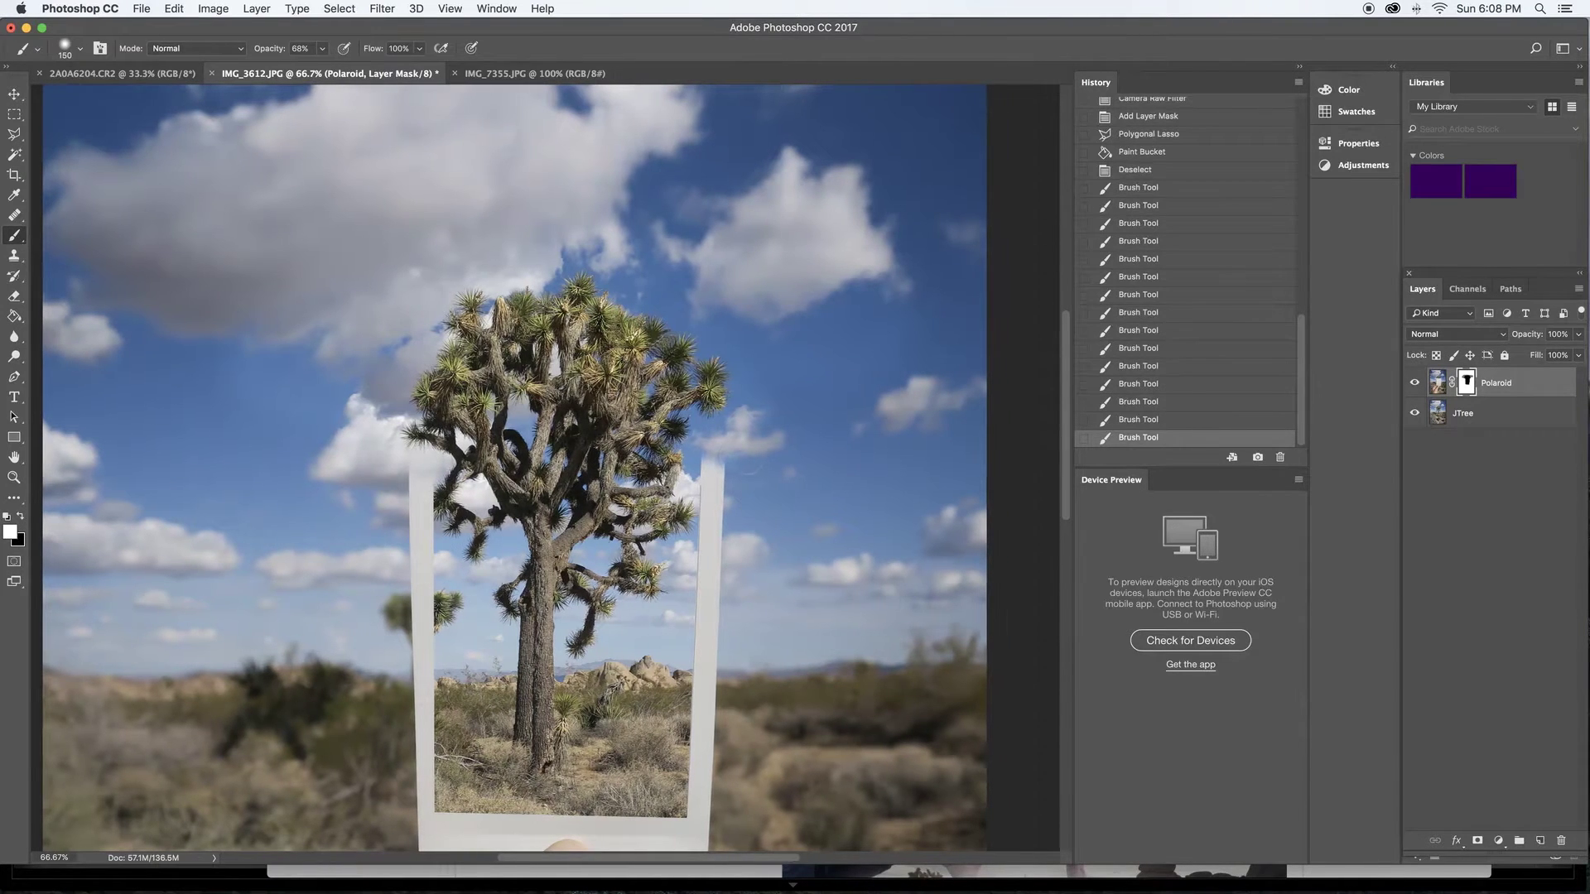
pyautogui.moveTo(714, 452)
pyautogui.mouseDown()
pyautogui.moveTo(708, 476)
pyautogui.moveTo(703, 451)
pyautogui.moveTo(672, 454)
pyautogui.moveTo(710, 451)
pyautogui.mouseUp()
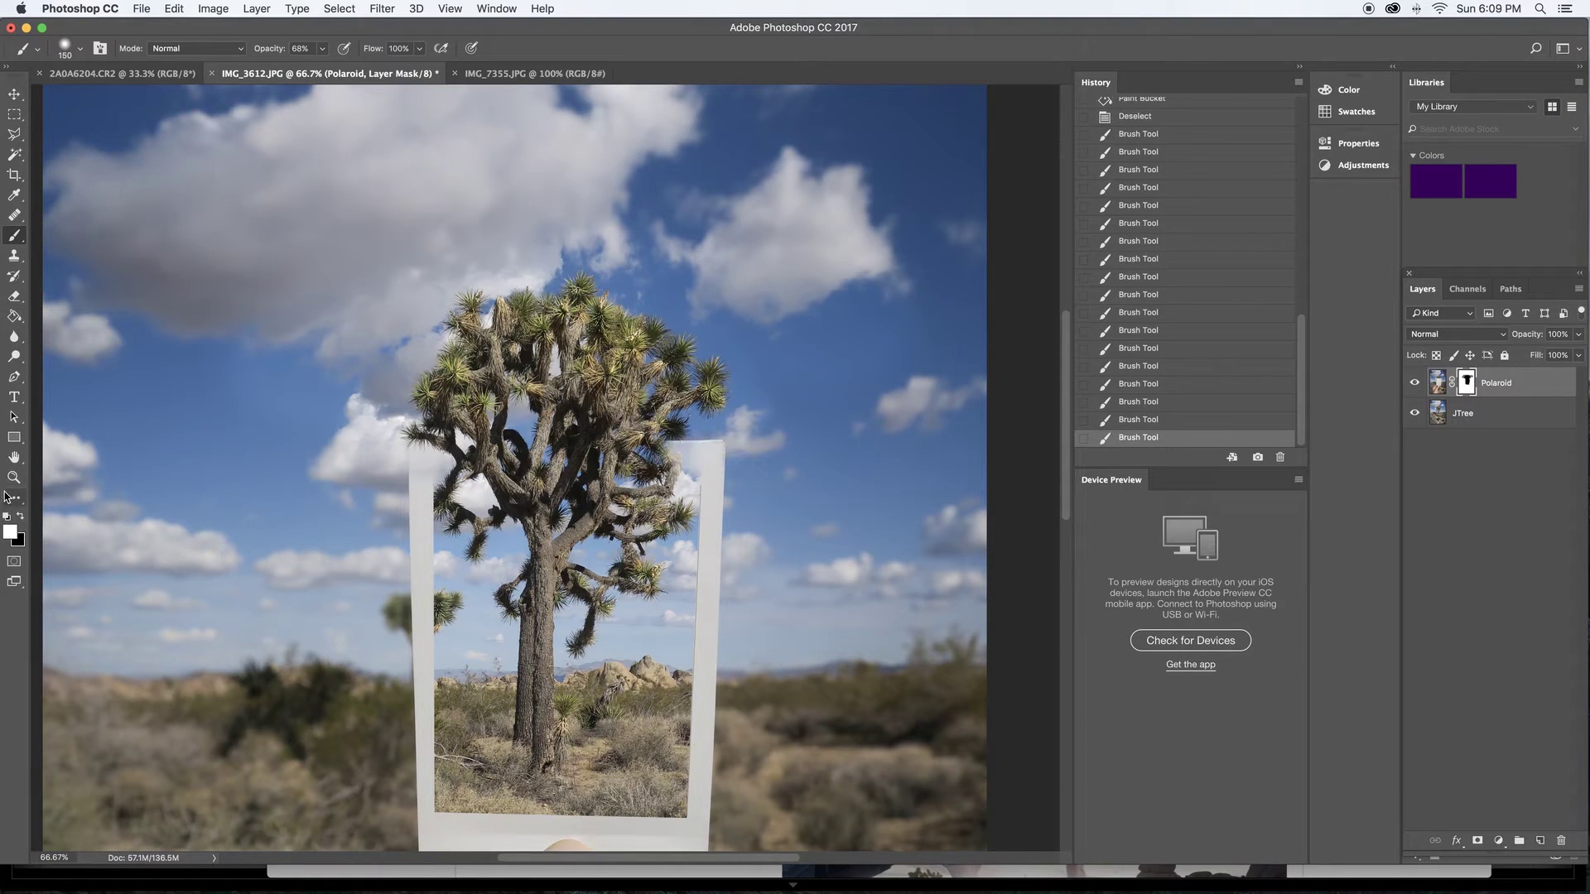
pyautogui.click(20, 515)
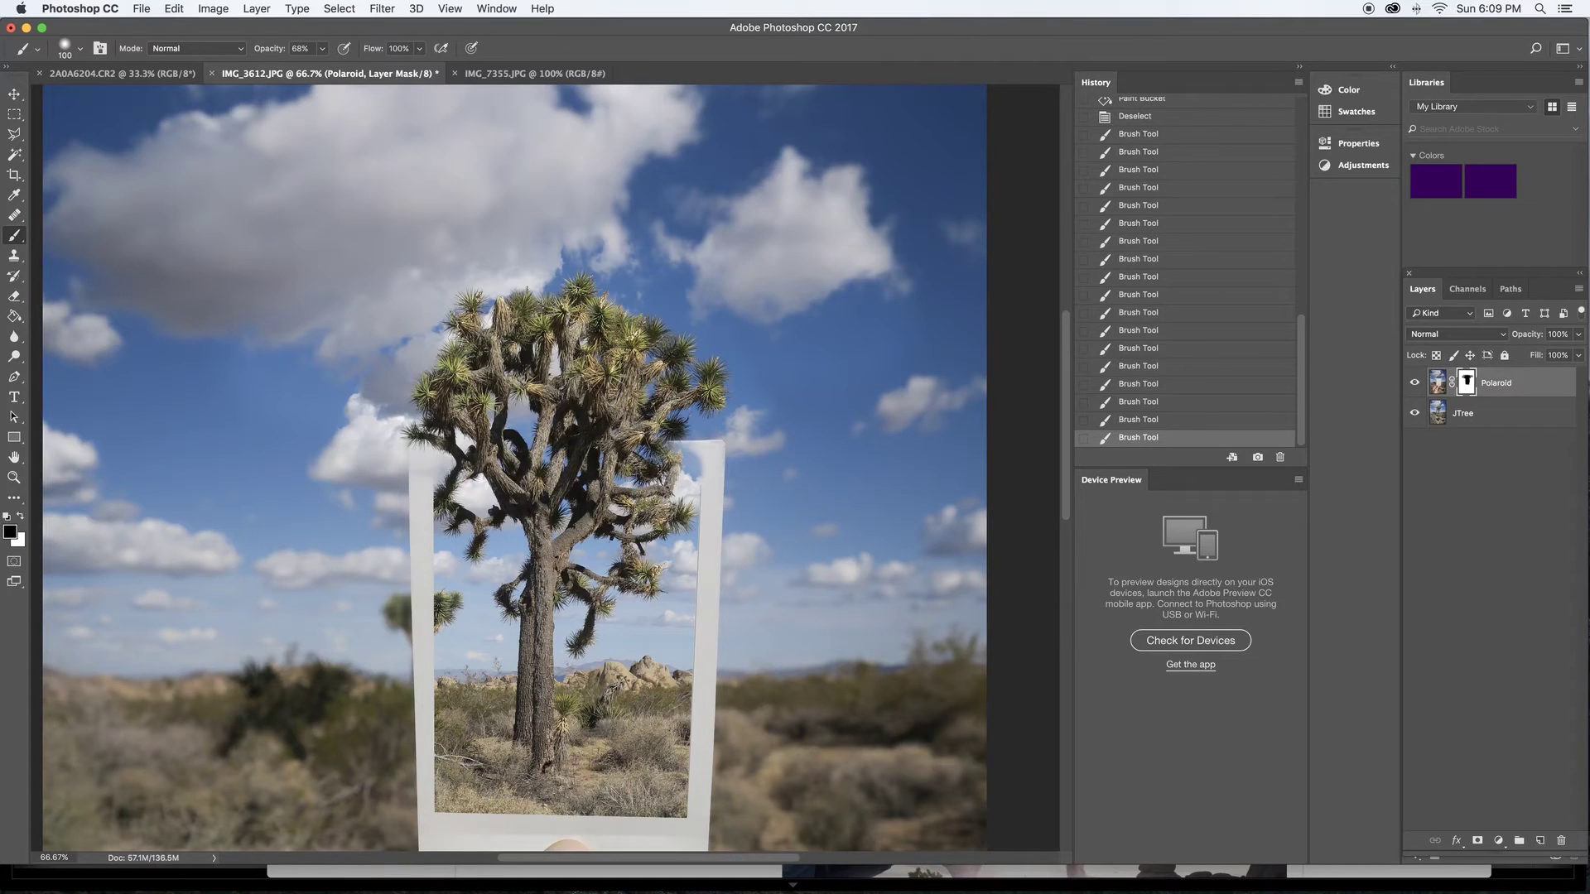
pyautogui.moveTo(651, 474); pyautogui.dragTo(654, 471)
pyautogui.click(20, 515)
pyautogui.press('[')
pyautogui.press('[')
pyautogui.press('[')
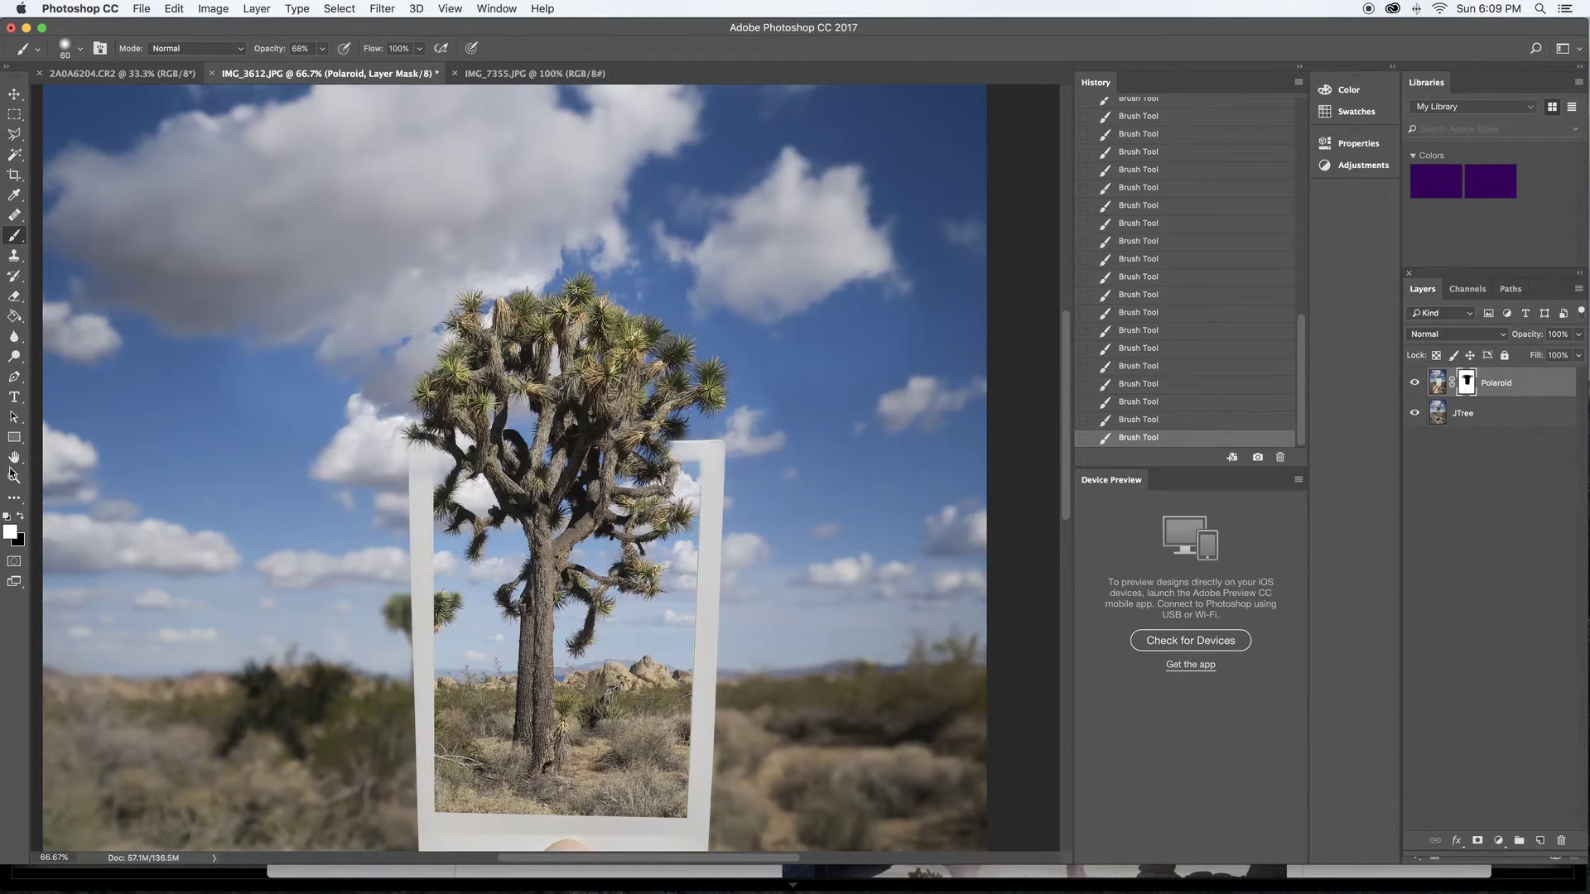
pyautogui.click(14, 498)
pyautogui.click(20, 519)
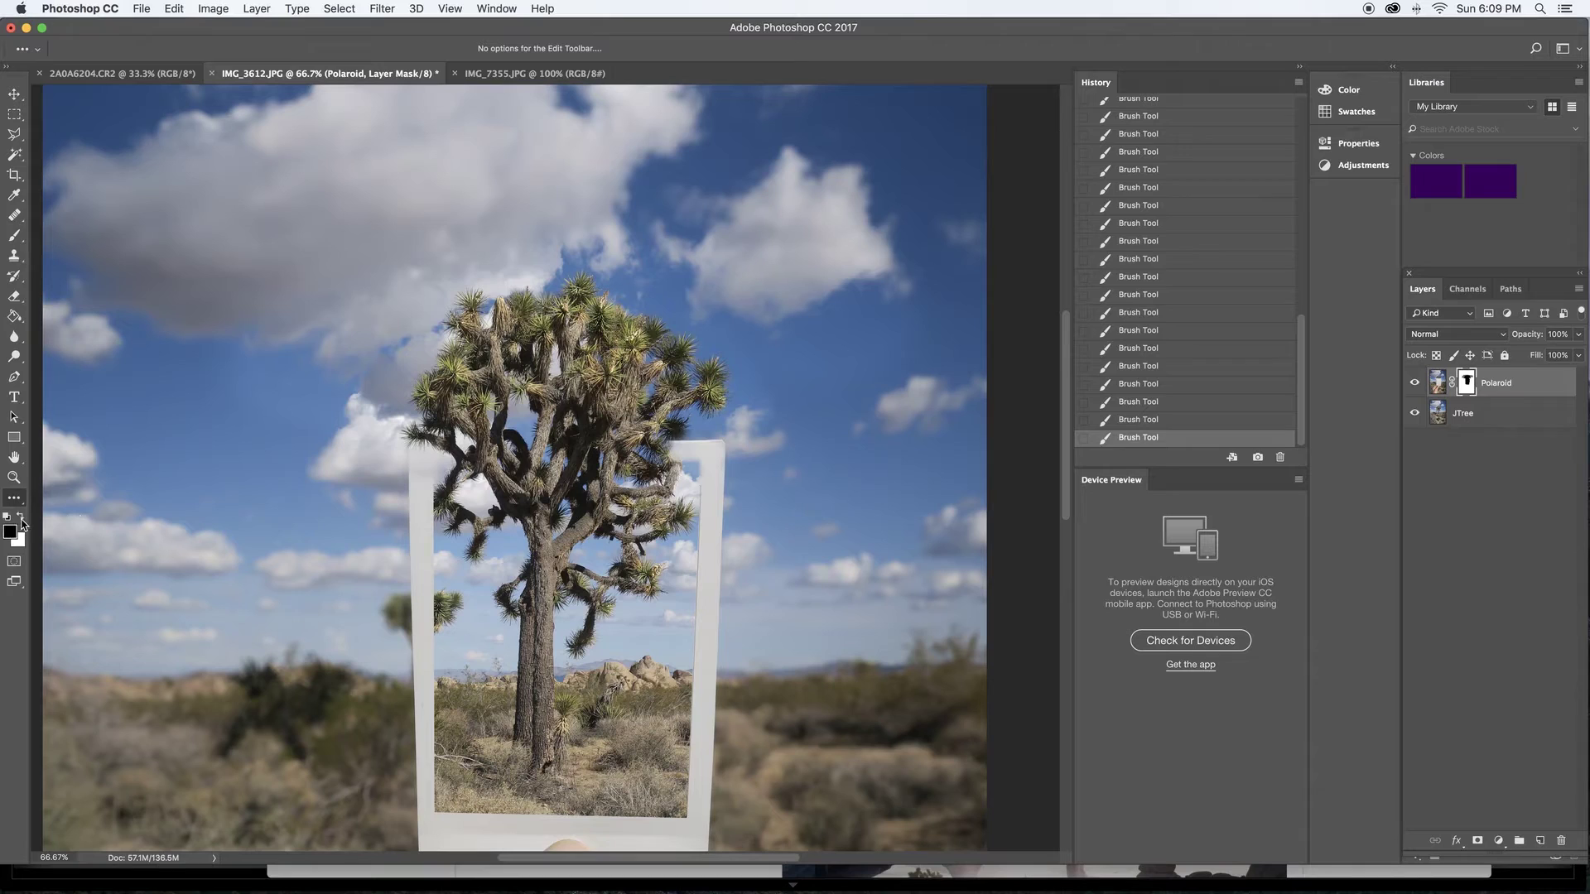
# Set the brush to 48% opacity and enlarge it to 125 pixels
pyautogui.click(14, 235)
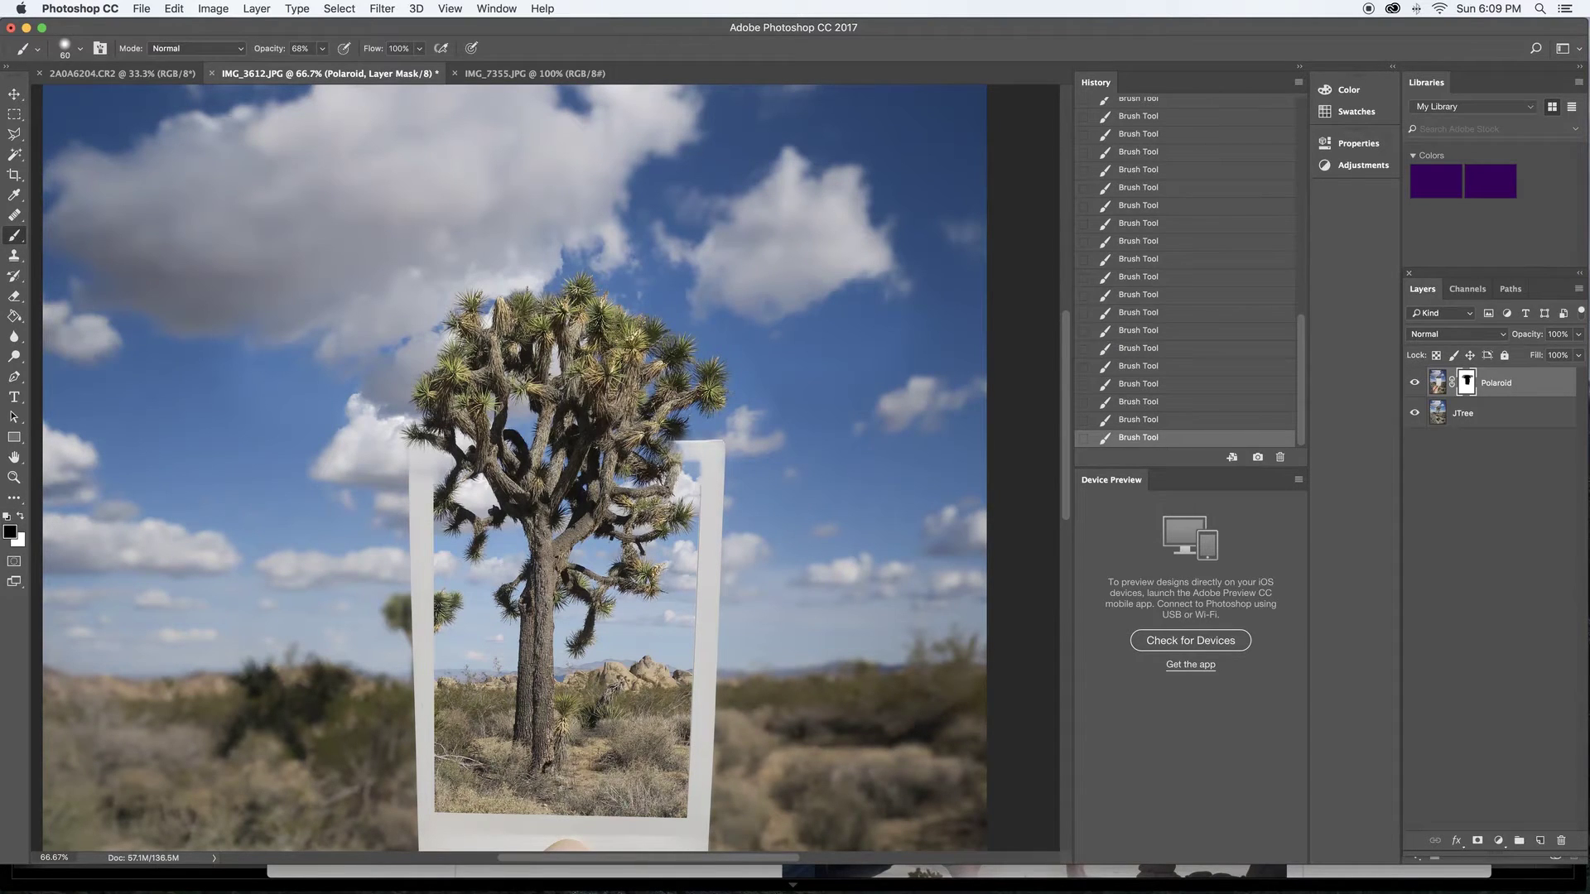
pyautogui.click(322, 48)
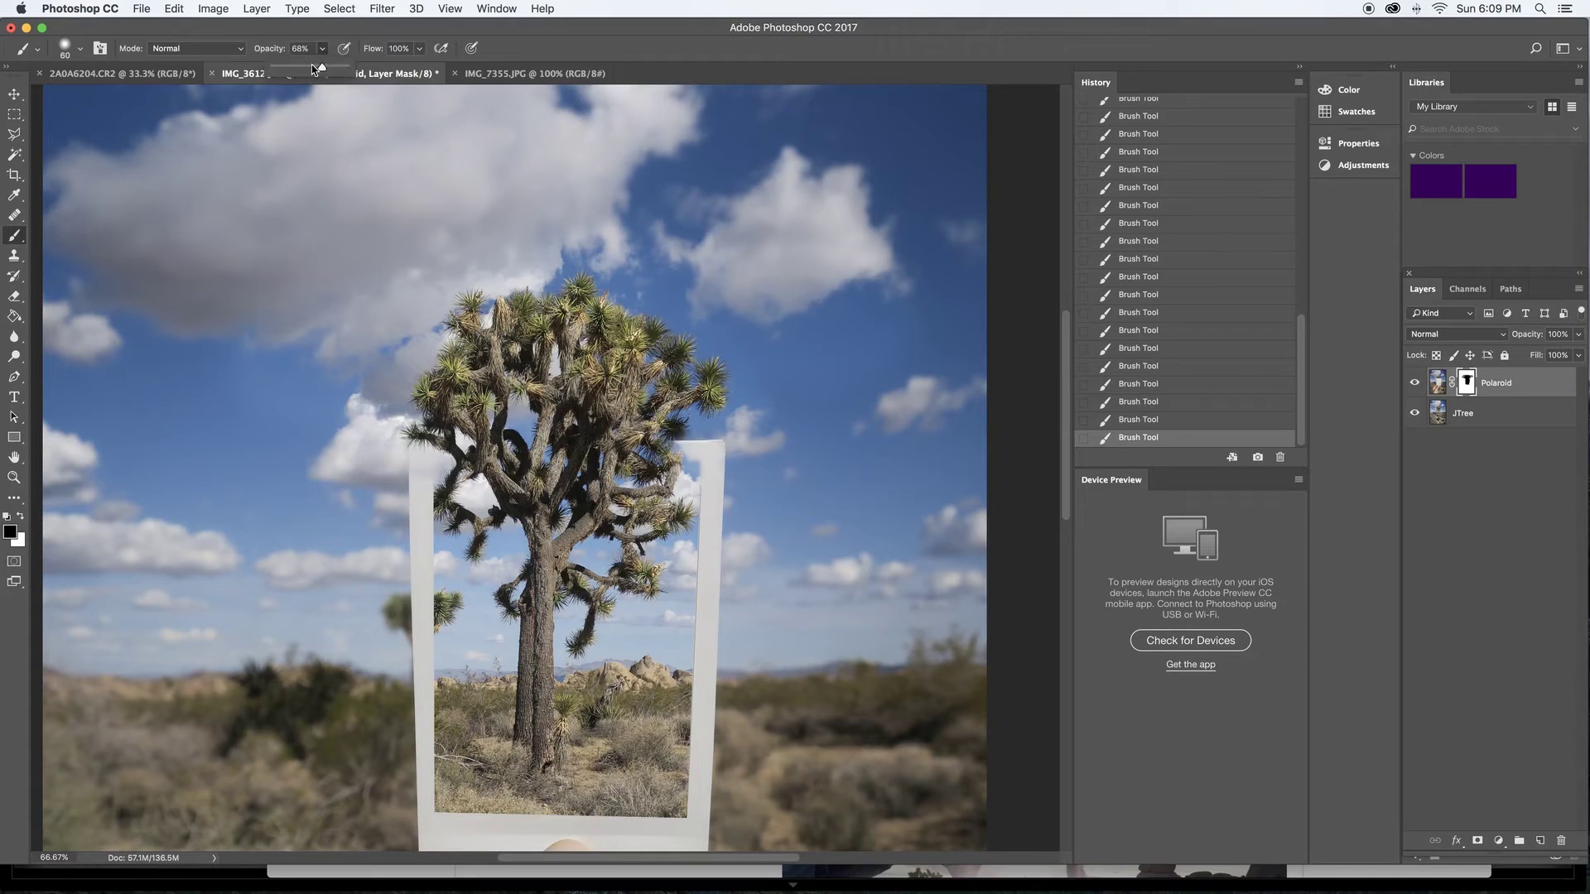
pyautogui.moveTo(318, 67); pyautogui.dragTo(308, 67)
pyautogui.click(693, 453)
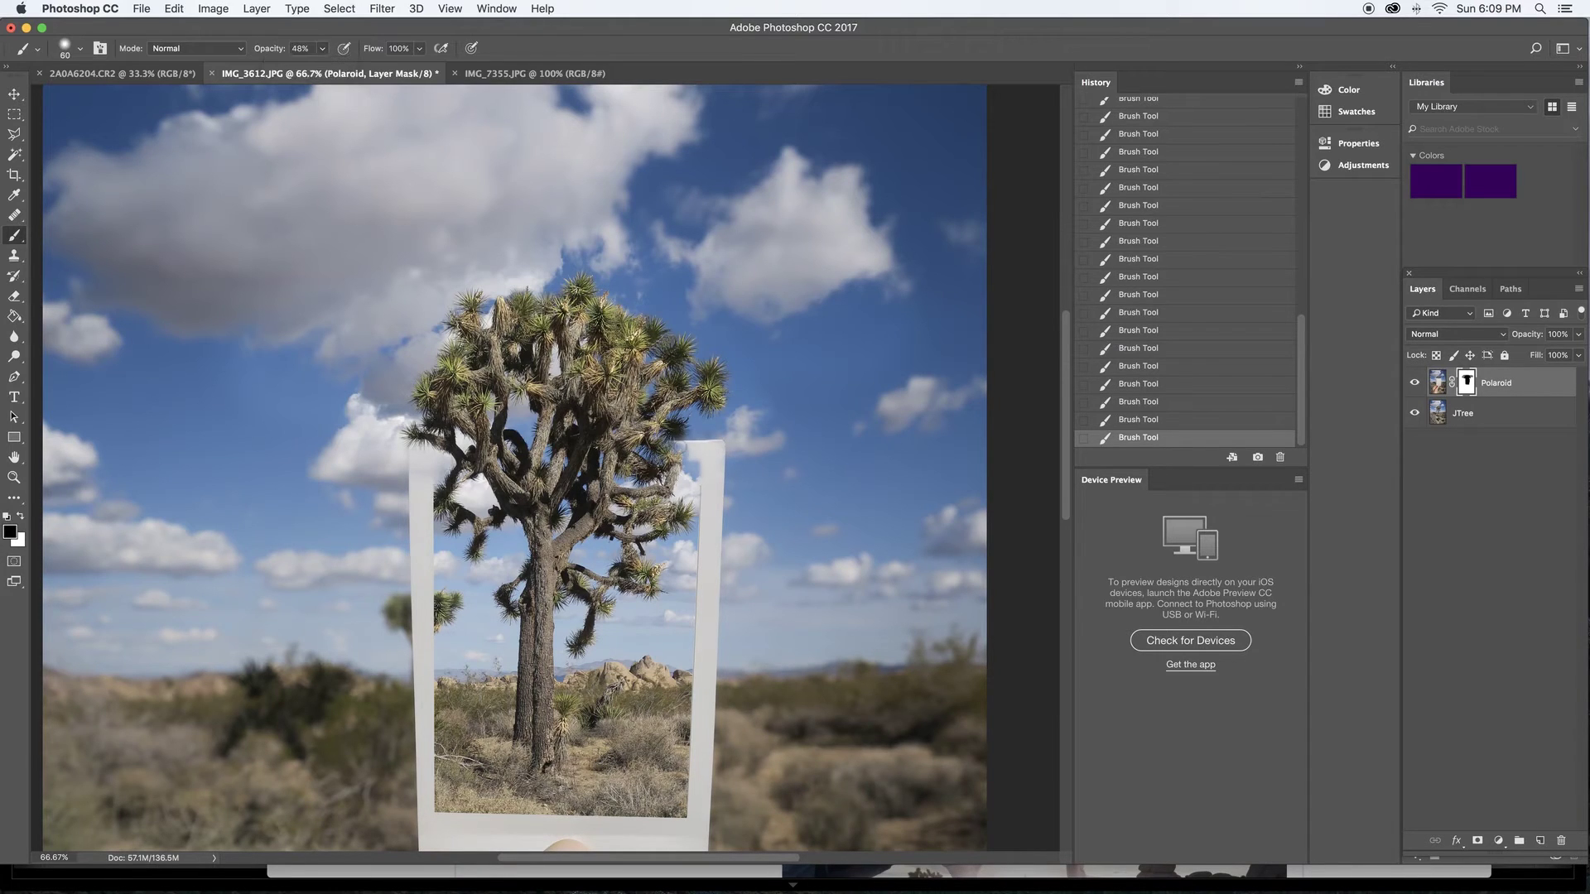
pyautogui.press(']')
# Zoom out, select the JTree layer and merge it into the Polaroid layer with Cmd+E
pyautogui.press('super+minus')
pyautogui.press('super+minus')
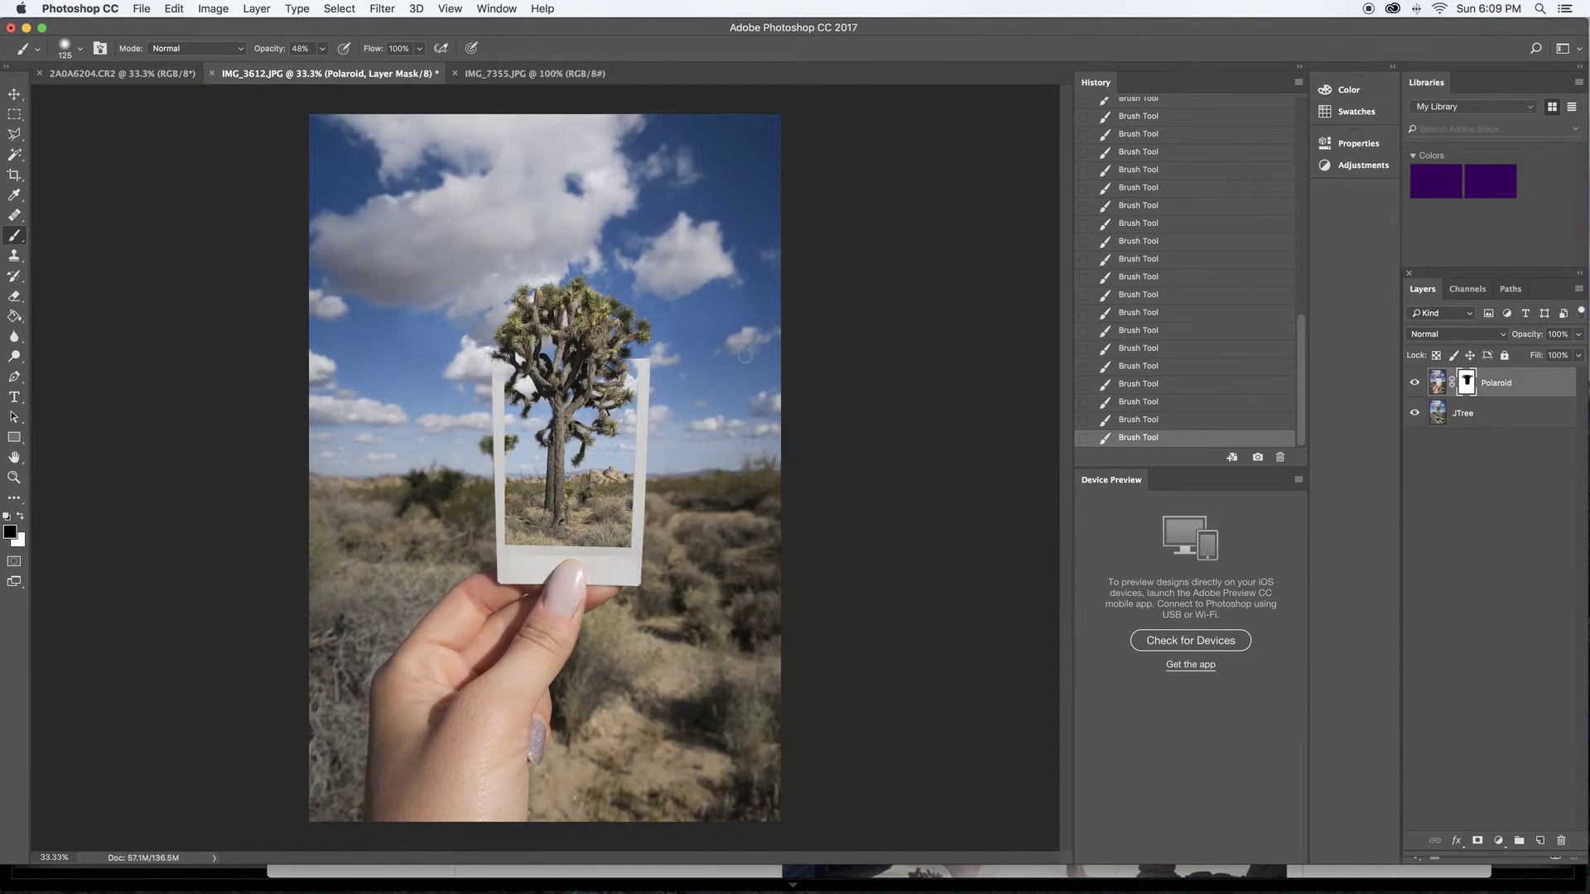
pyautogui.click(1456, 418)
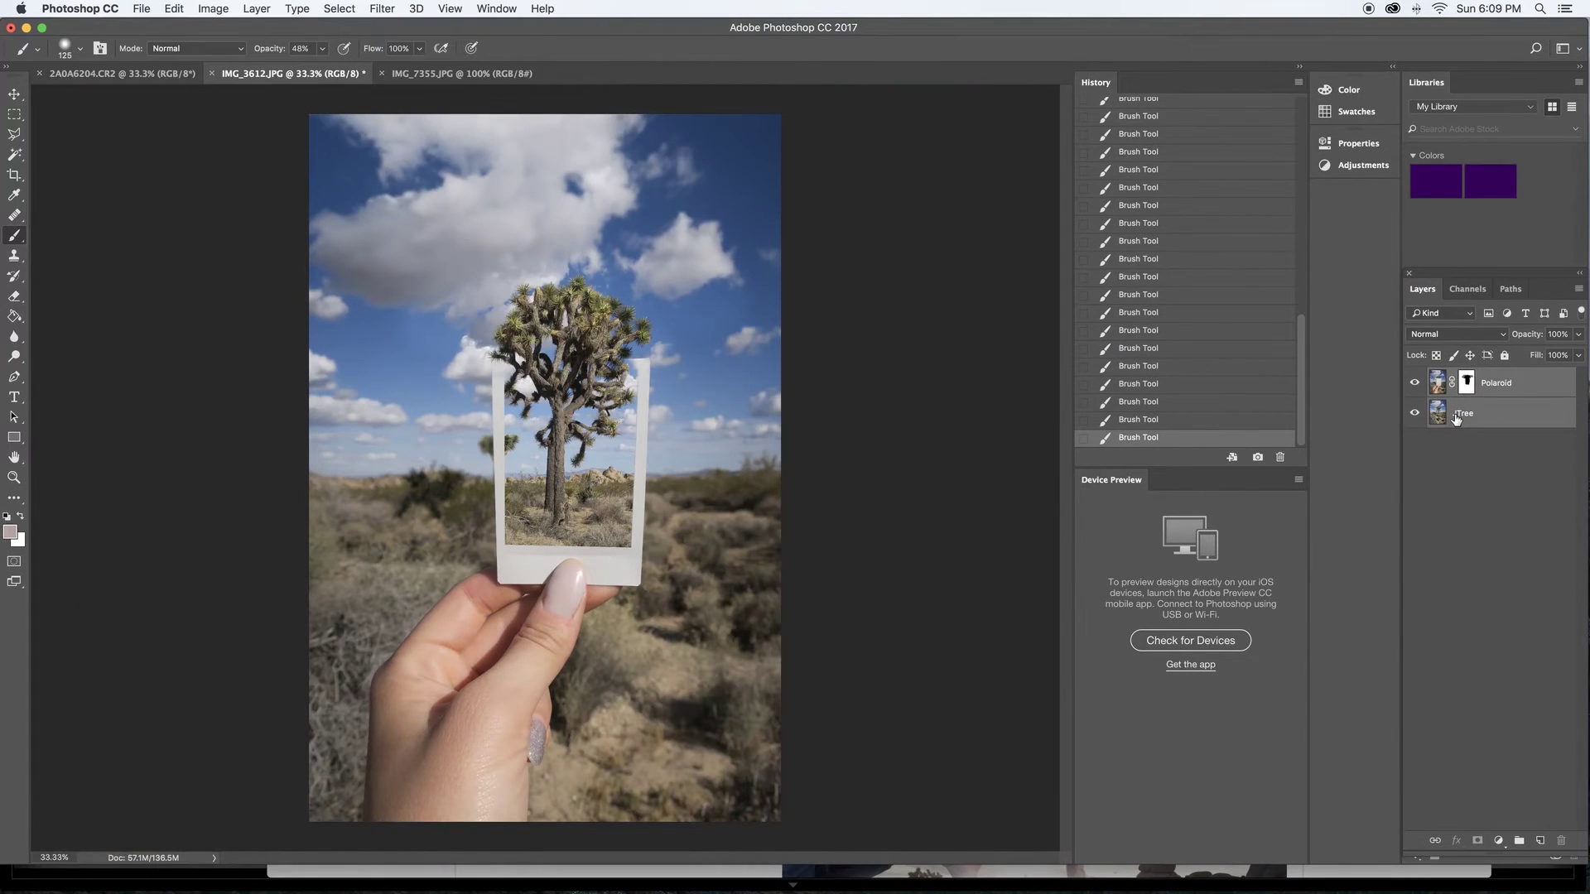
pyautogui.press('super+e')
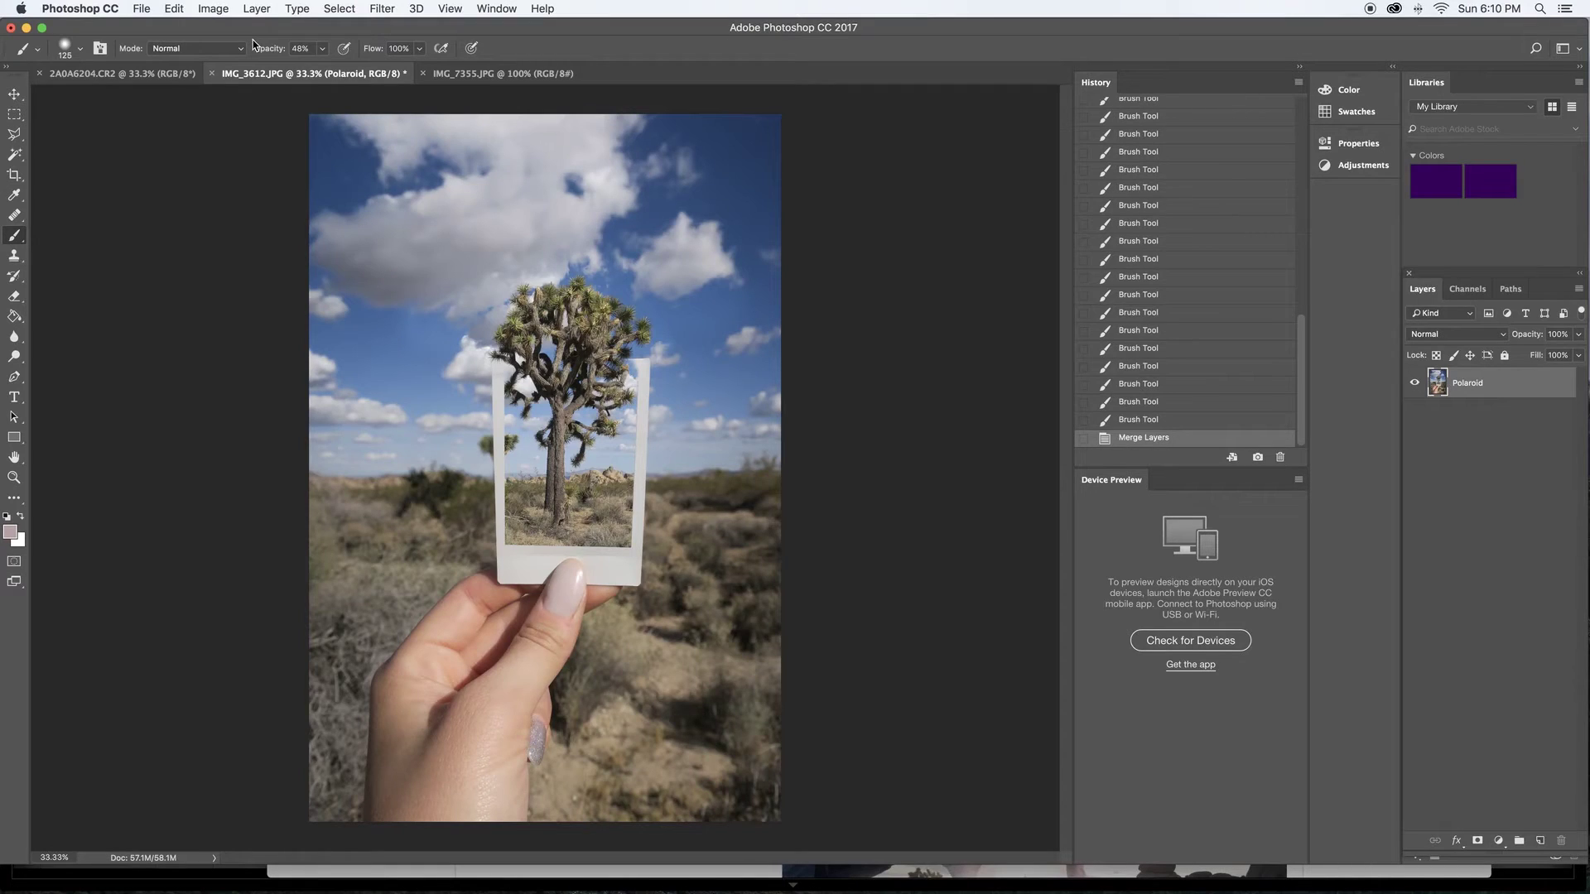
# In the Camera Raw Filter, set exposure -0.50, warmer white balance, lower highlights, lifted shadows, saturation -17
pyautogui.click(379, 8)
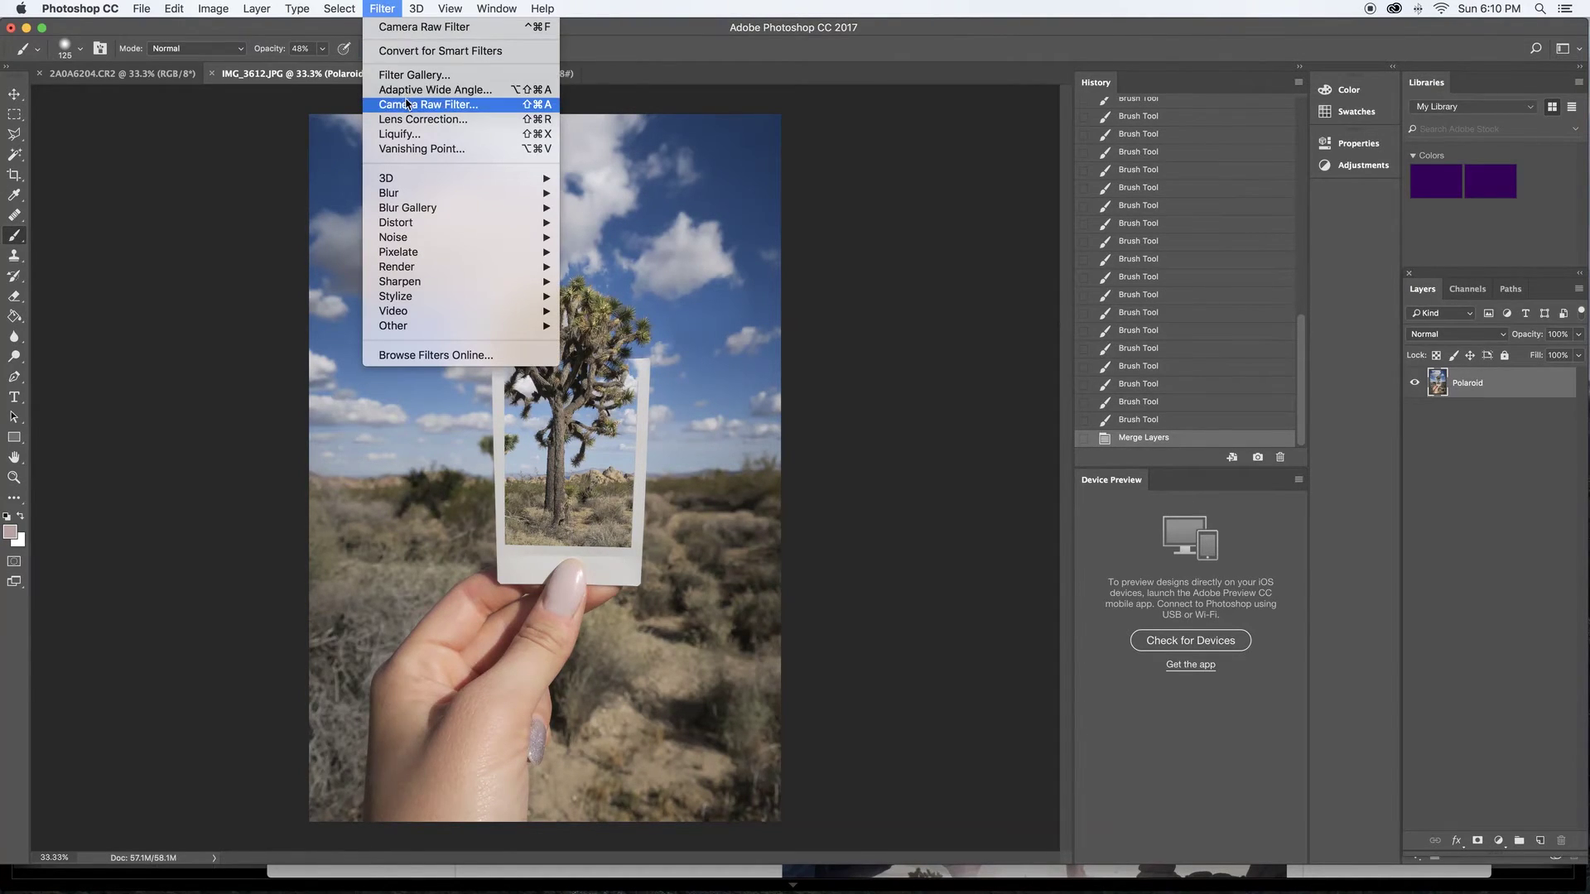
pyautogui.click(874, 155)
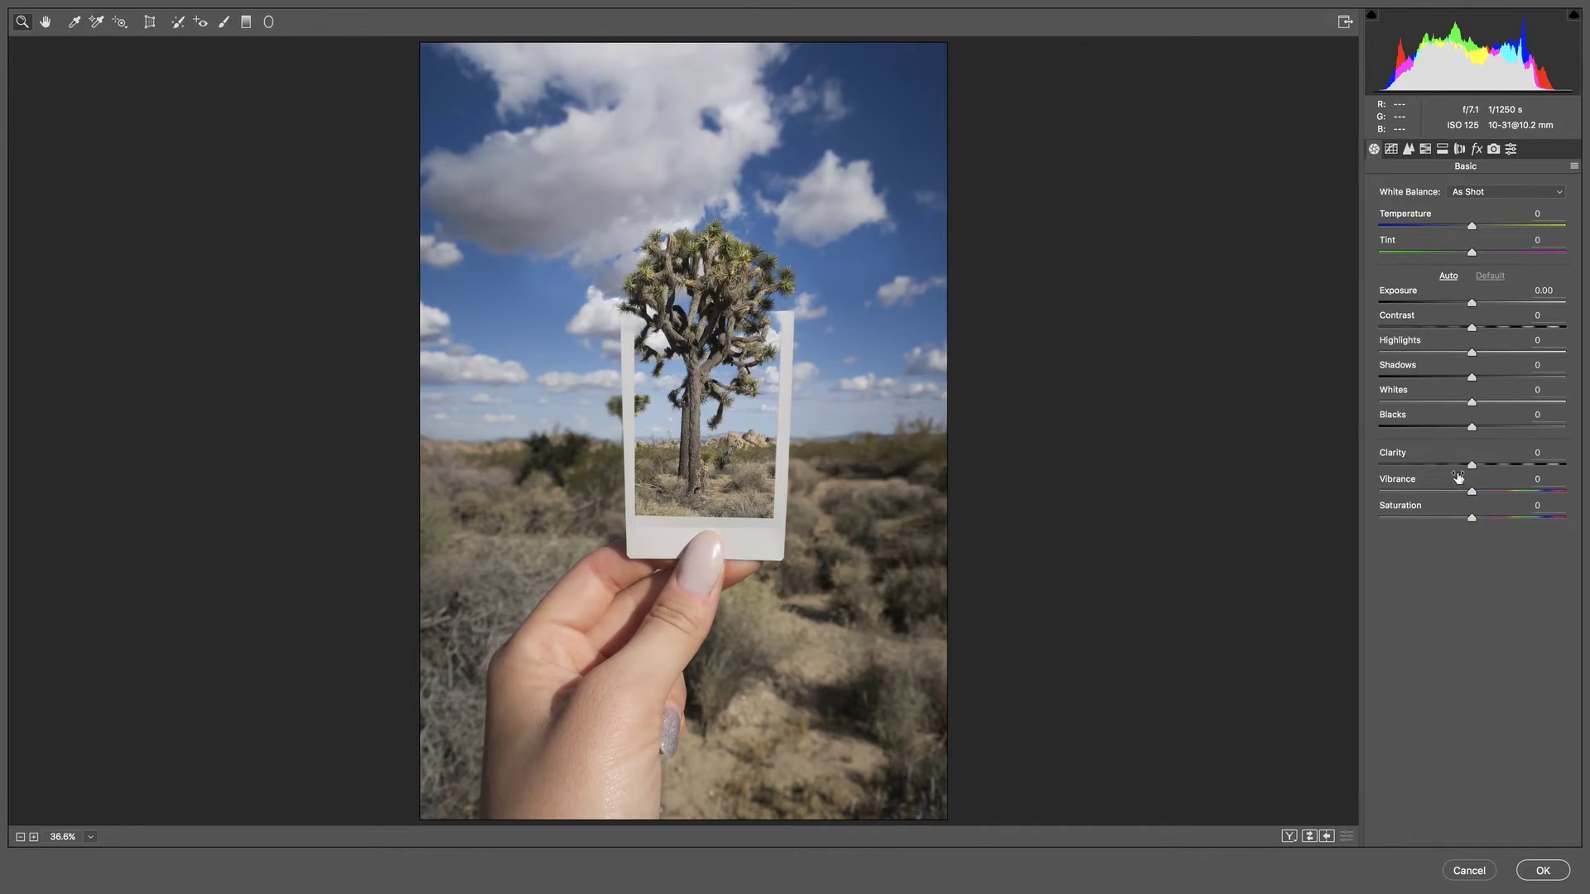
pyautogui.moveTo(1467, 519)
pyautogui.mouseDown()
pyautogui.moveTo(1448, 519)
pyautogui.moveTo(1458, 491)
pyautogui.mouseUp()
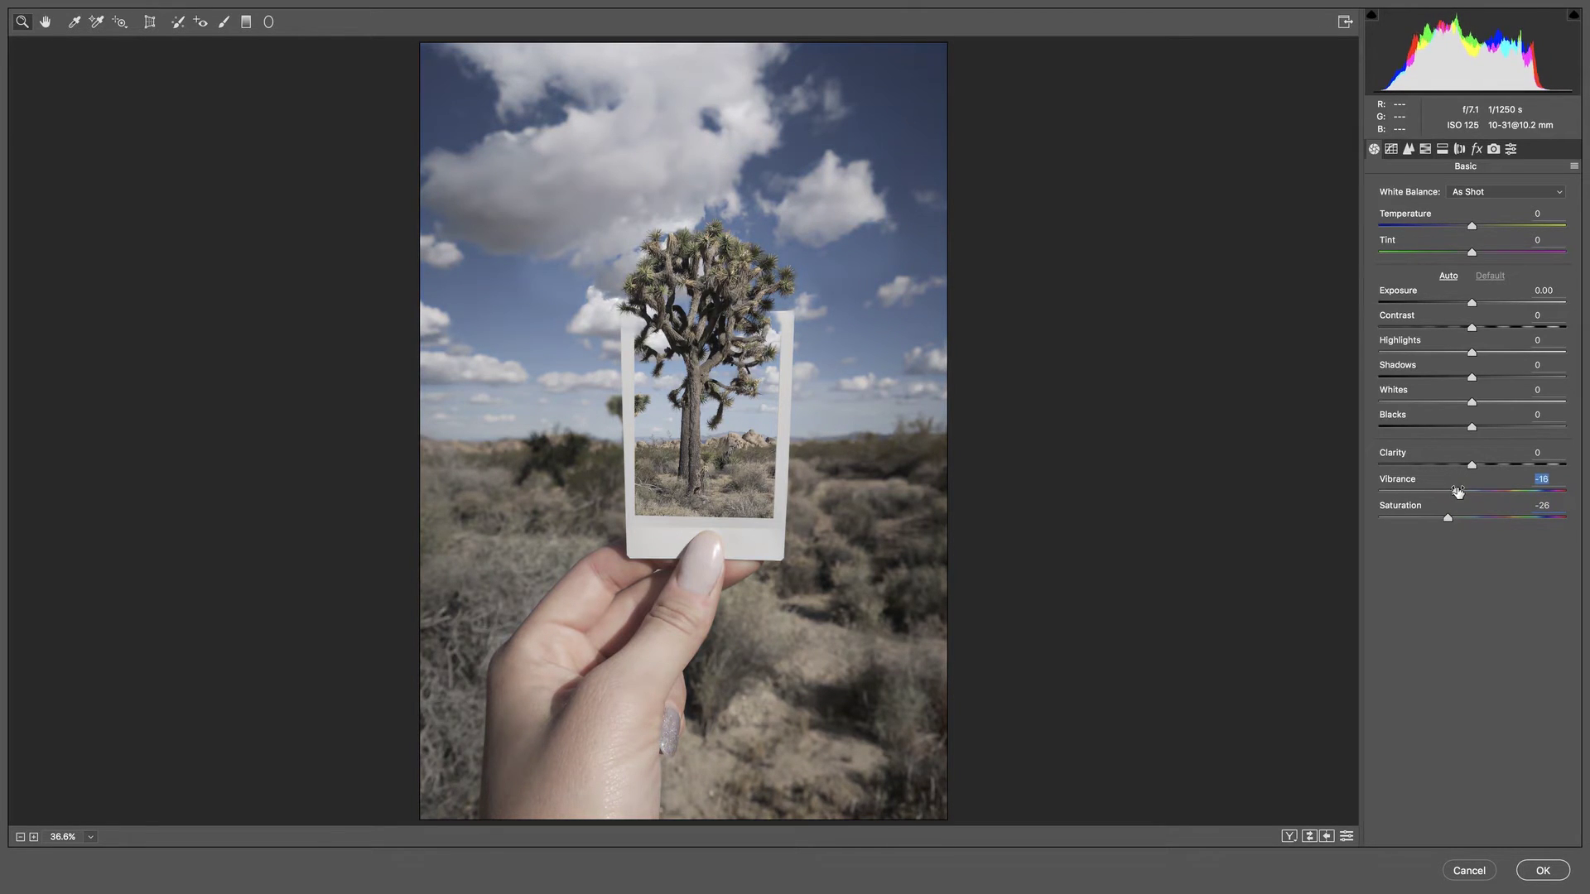
pyautogui.moveTo(1459, 356); pyautogui.dragTo(1488, 377)
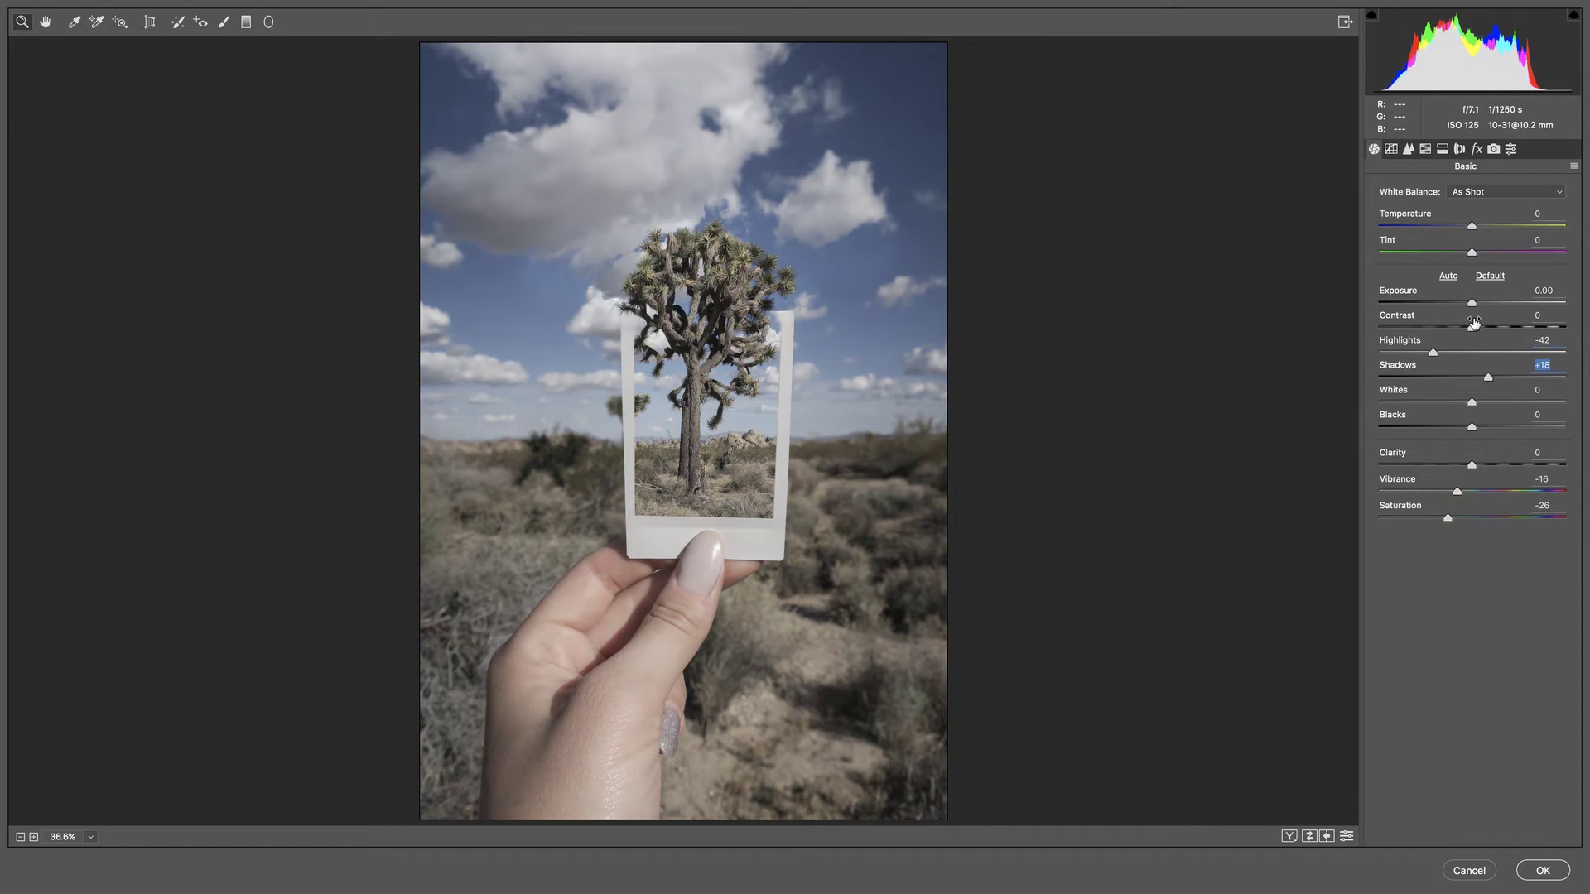
pyautogui.moveTo(1471, 303); pyautogui.dragTo(1464, 304)
pyautogui.moveTo(1471, 226); pyautogui.dragTo(1483, 228)
pyautogui.click(1459, 518)
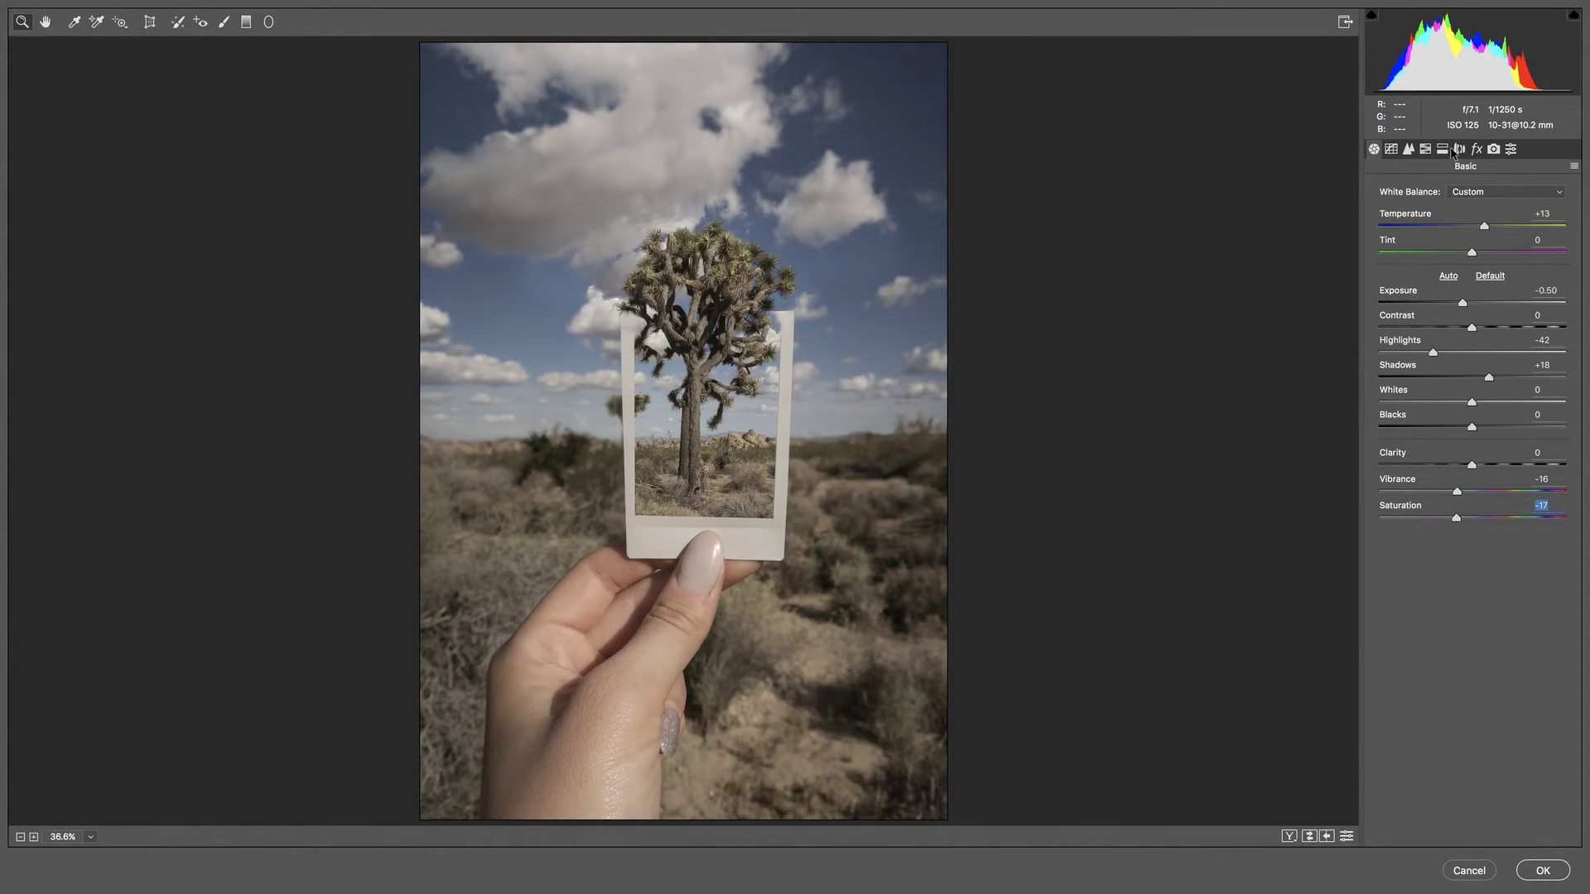
# Add a dark vignette, split-tone highlights hue 45 and blue shadows at 10, saturation -13, and apply
pyautogui.click(1476, 149)
pyautogui.moveTo(1471, 412); pyautogui.dragTo(1458, 414)
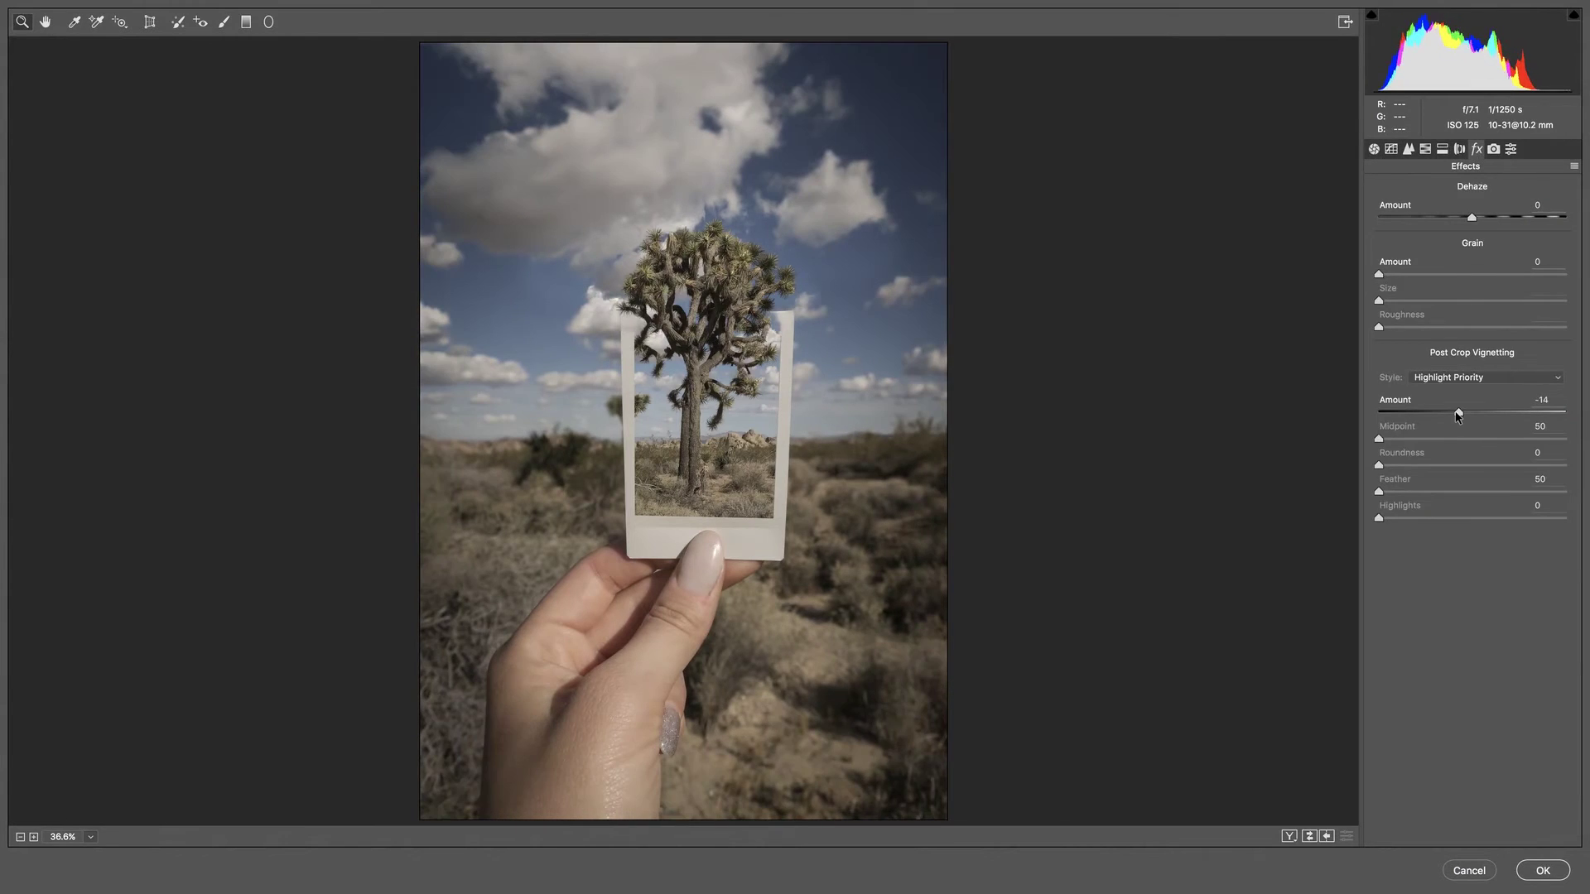
pyautogui.click(1441, 150)
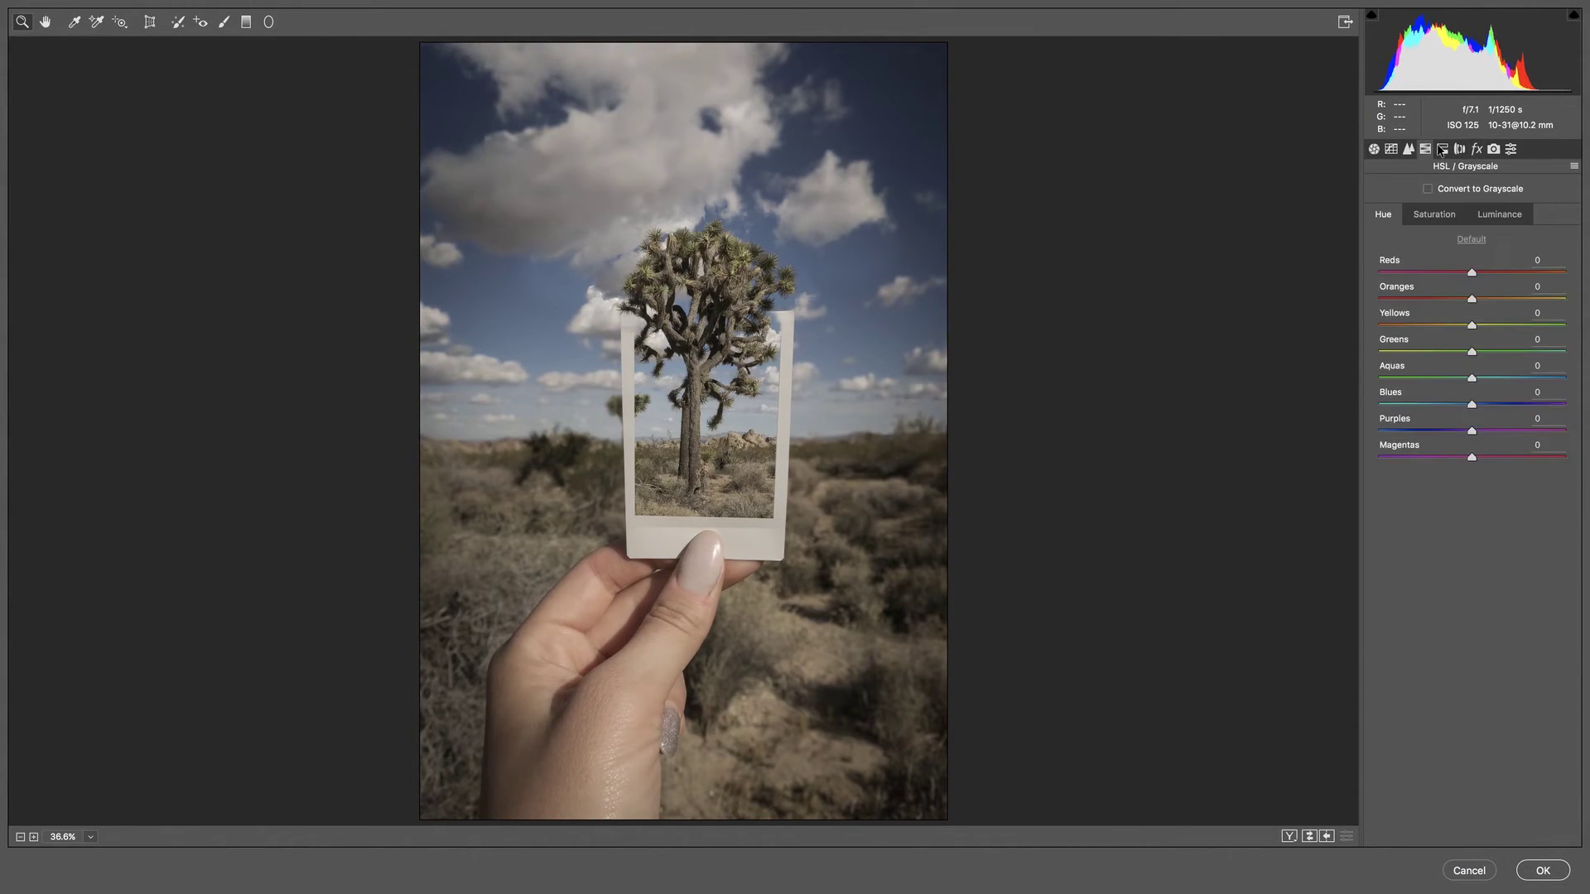
pyautogui.click(1441, 149)
pyautogui.moveTo(1379, 213)
pyautogui.mouseDown()
pyautogui.moveTo(1402, 214)
pyautogui.moveTo(1389, 240)
pyautogui.mouseUp()
pyautogui.moveTo(1379, 335); pyautogui.dragTo(1503, 335)
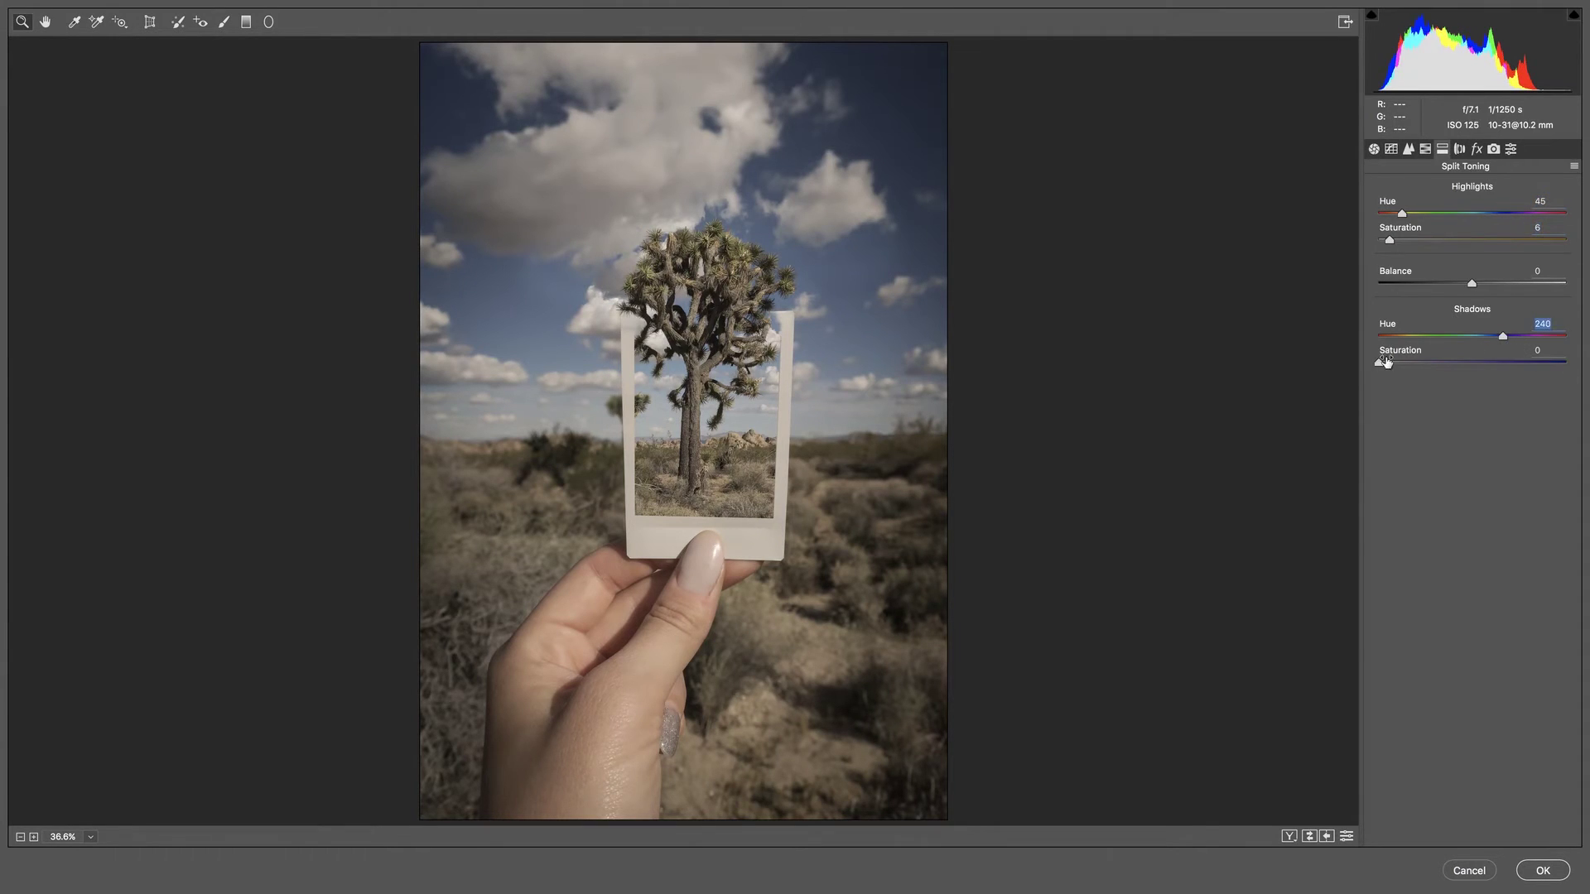
pyautogui.moveTo(1385, 362); pyautogui.dragTo(1498, 329)
pyautogui.click(1375, 150)
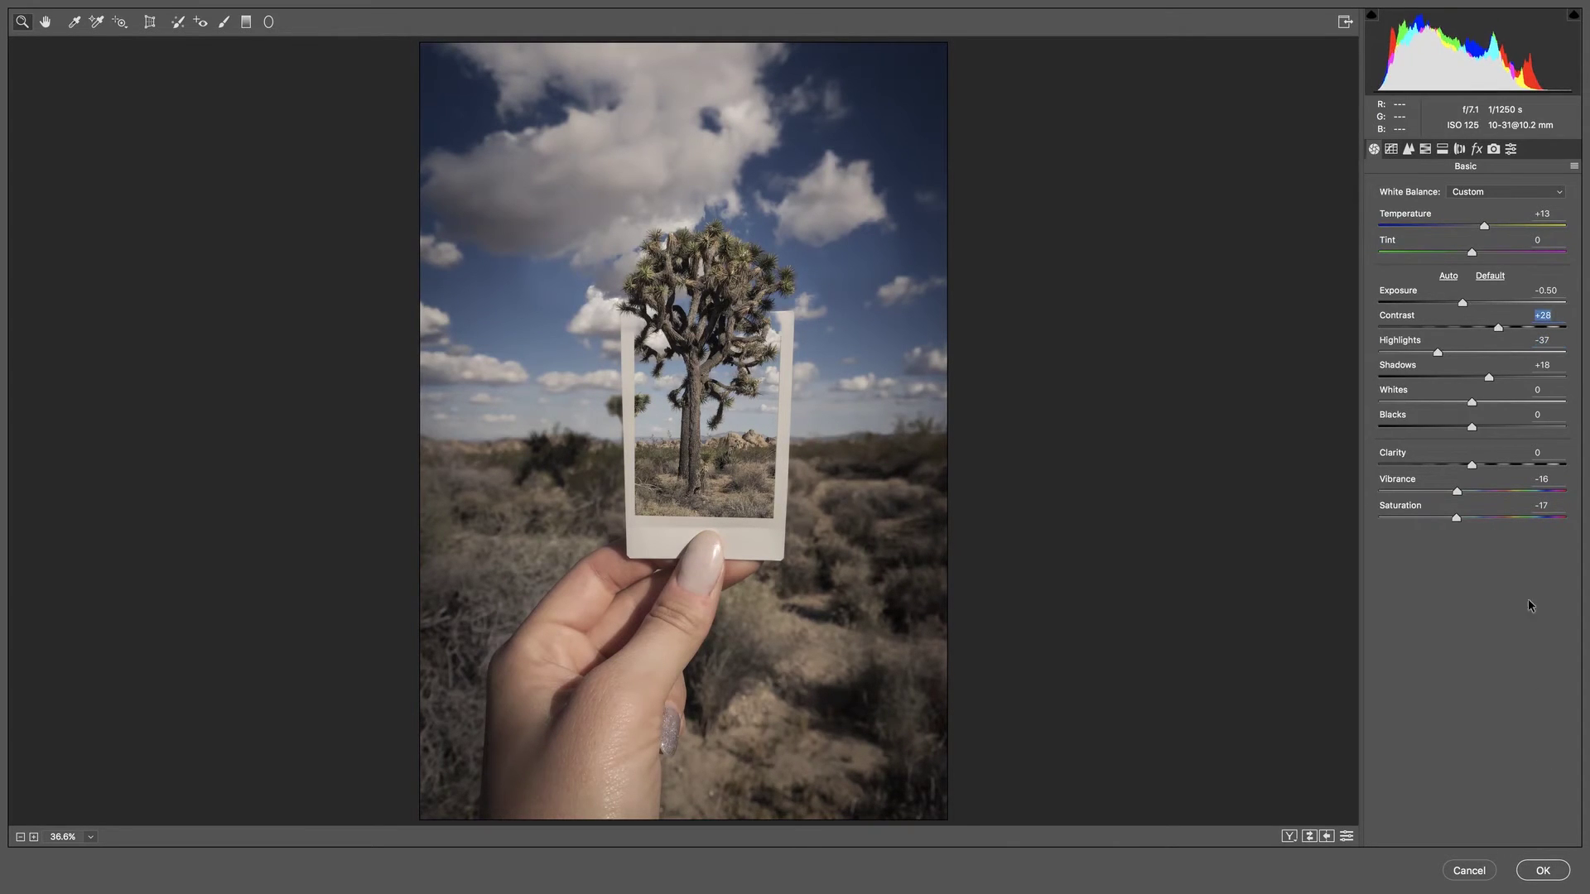
pyautogui.moveTo(1455, 519); pyautogui.dragTo(1462, 519)
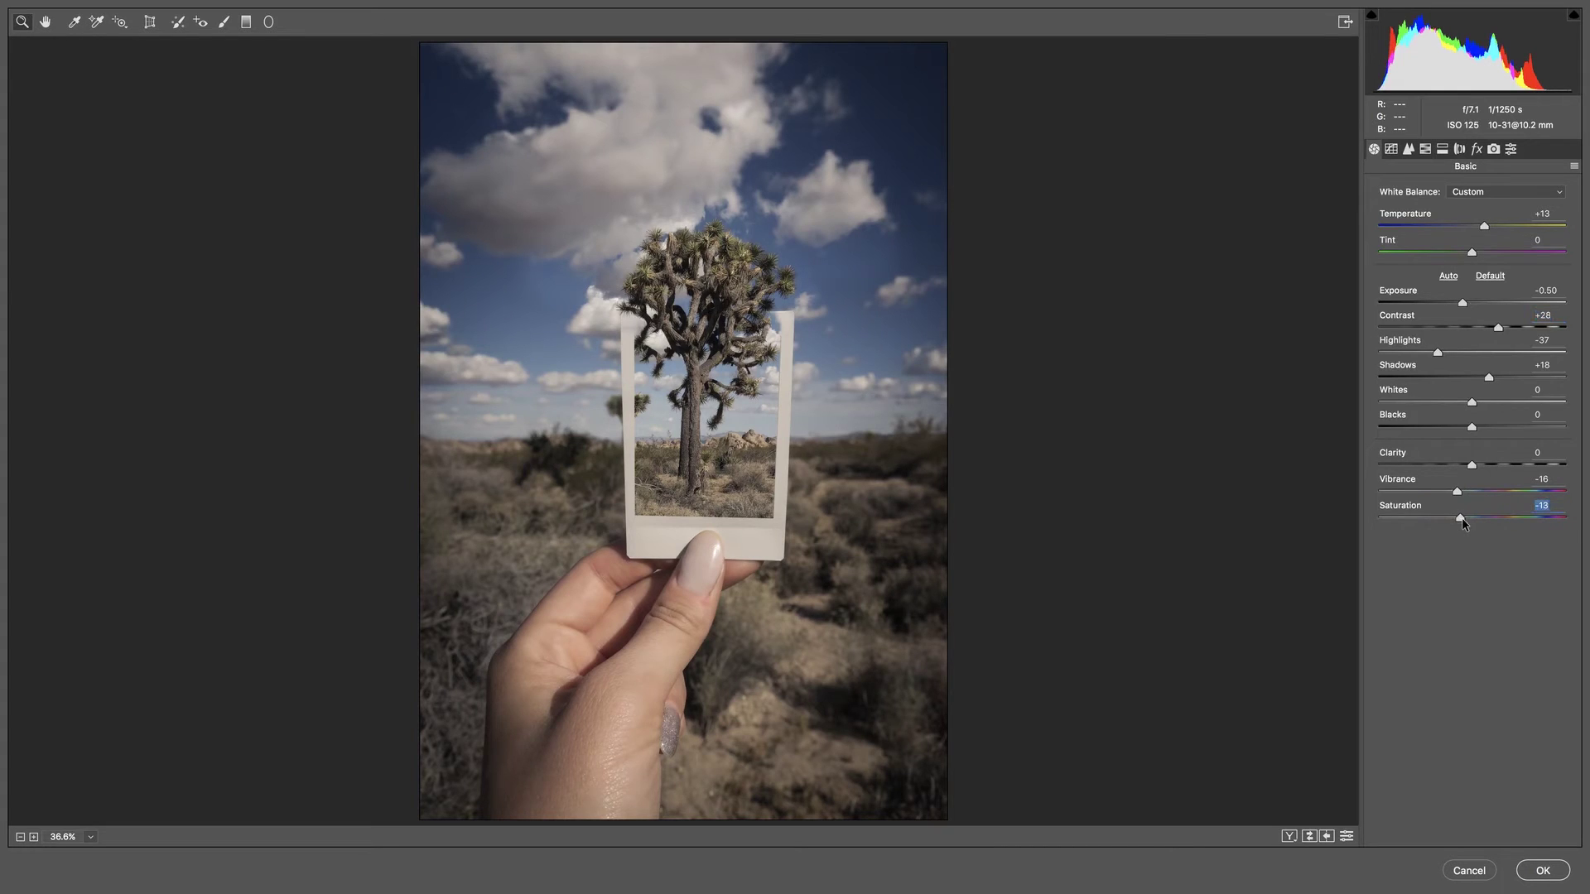
pyautogui.click(1542, 871)
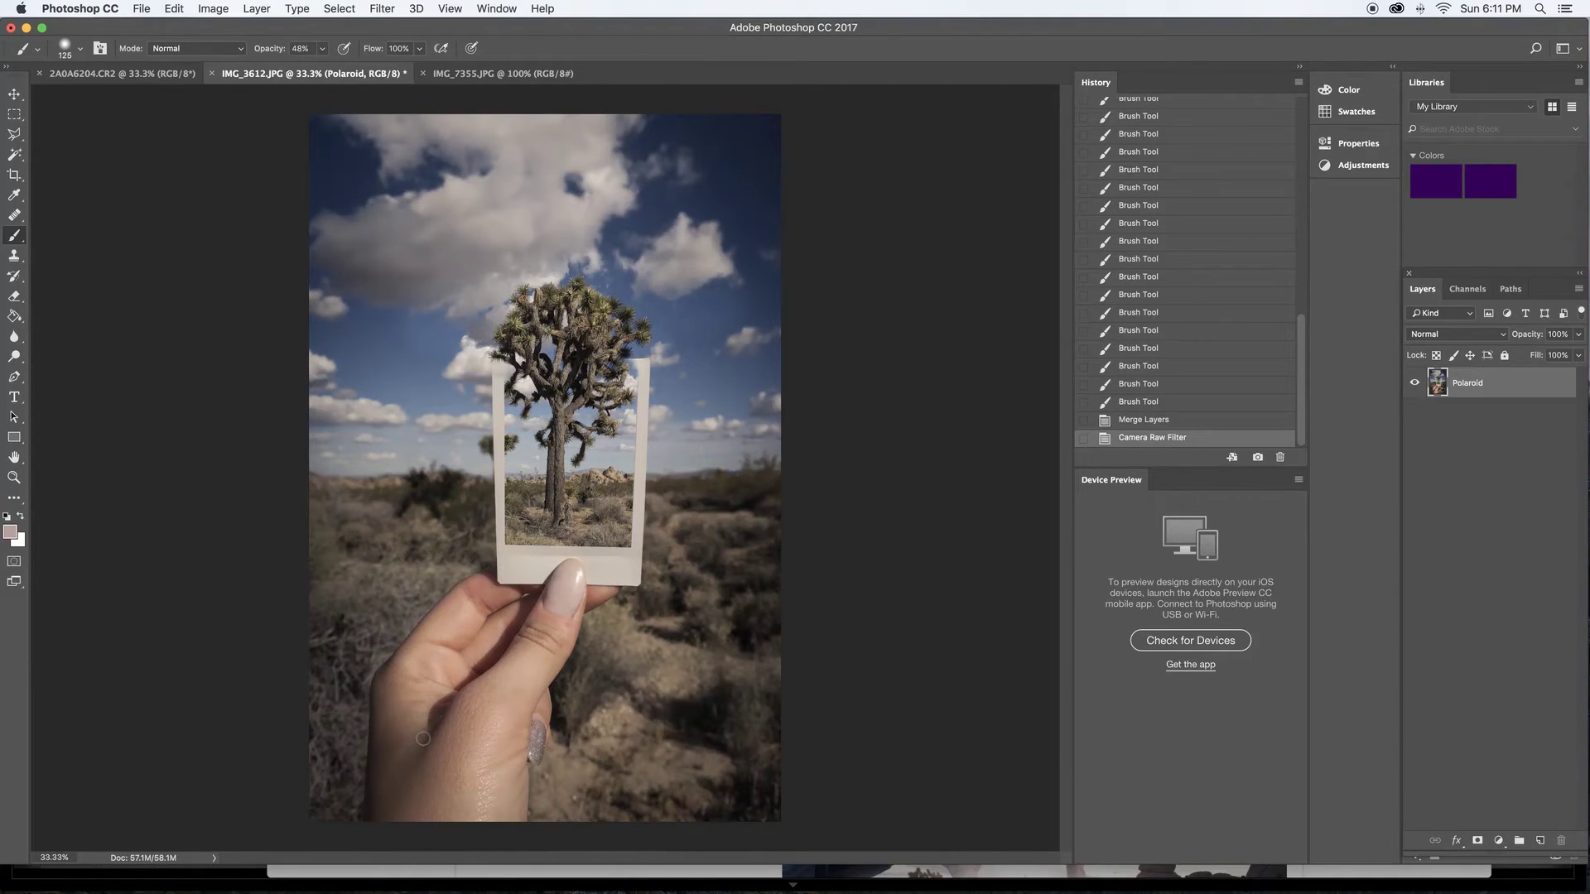
# Choose the Sponge Tool in Desaturate mode with Flow at 100%
pyautogui.click(13, 363)
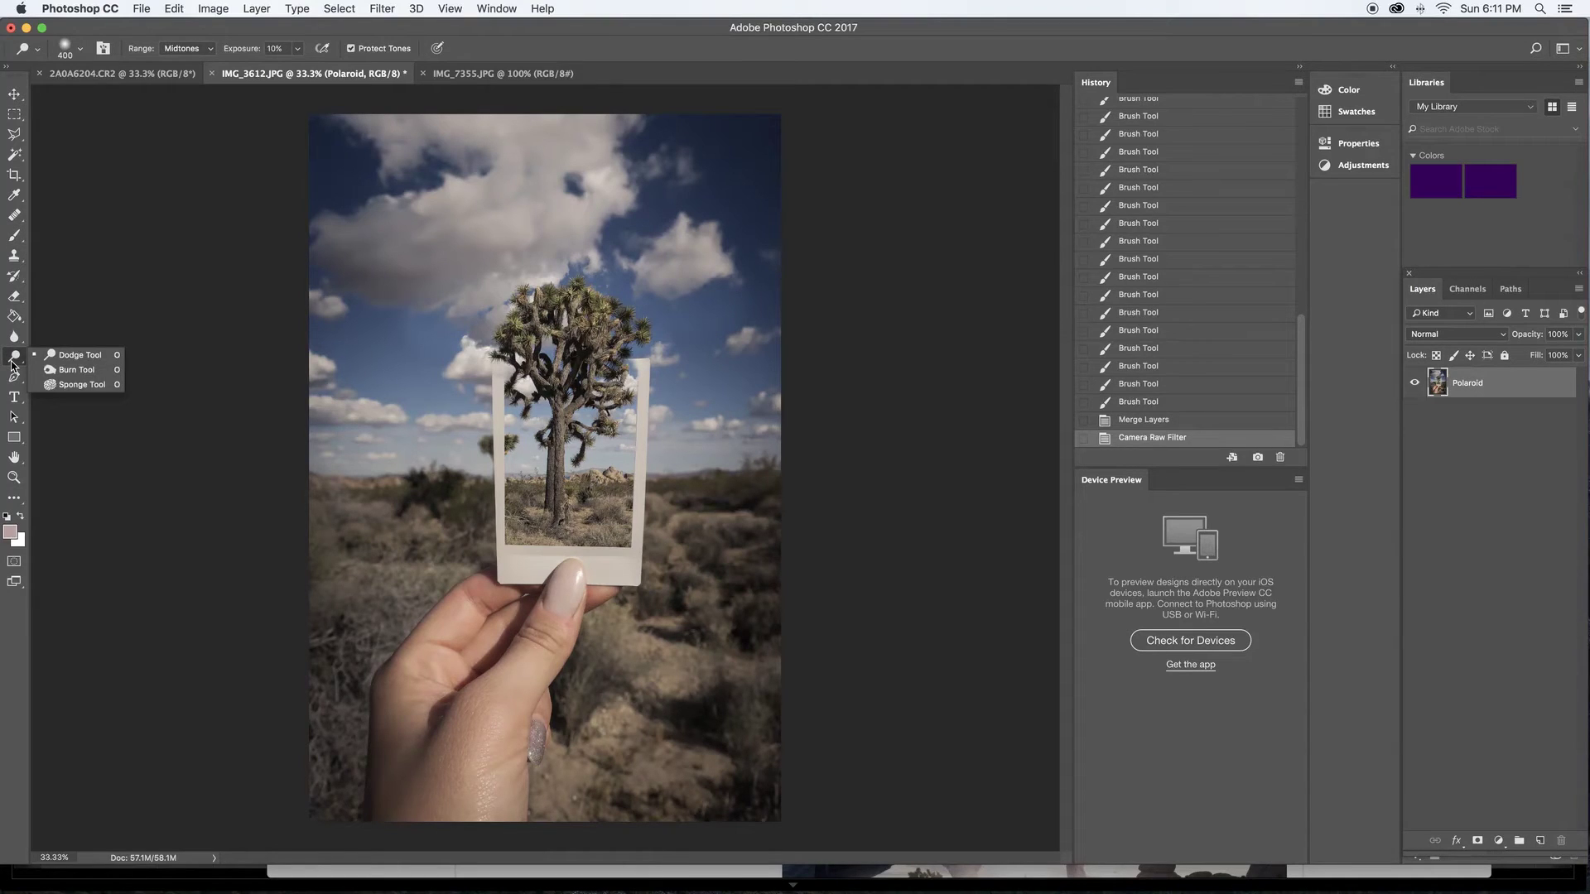
pyautogui.click(51, 386)
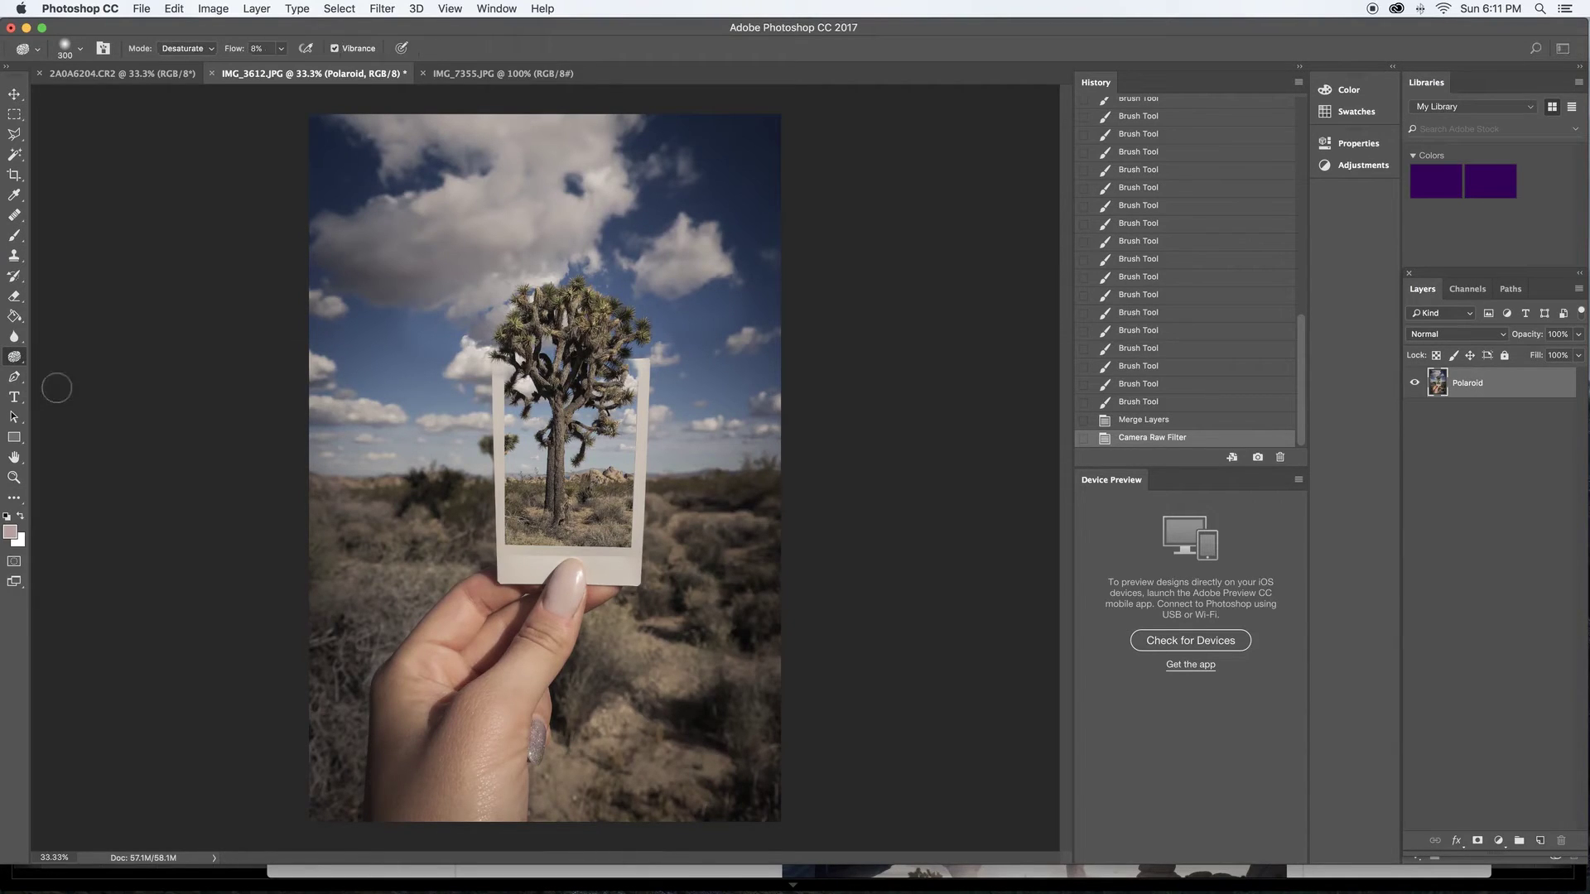
pyautogui.click(207, 51)
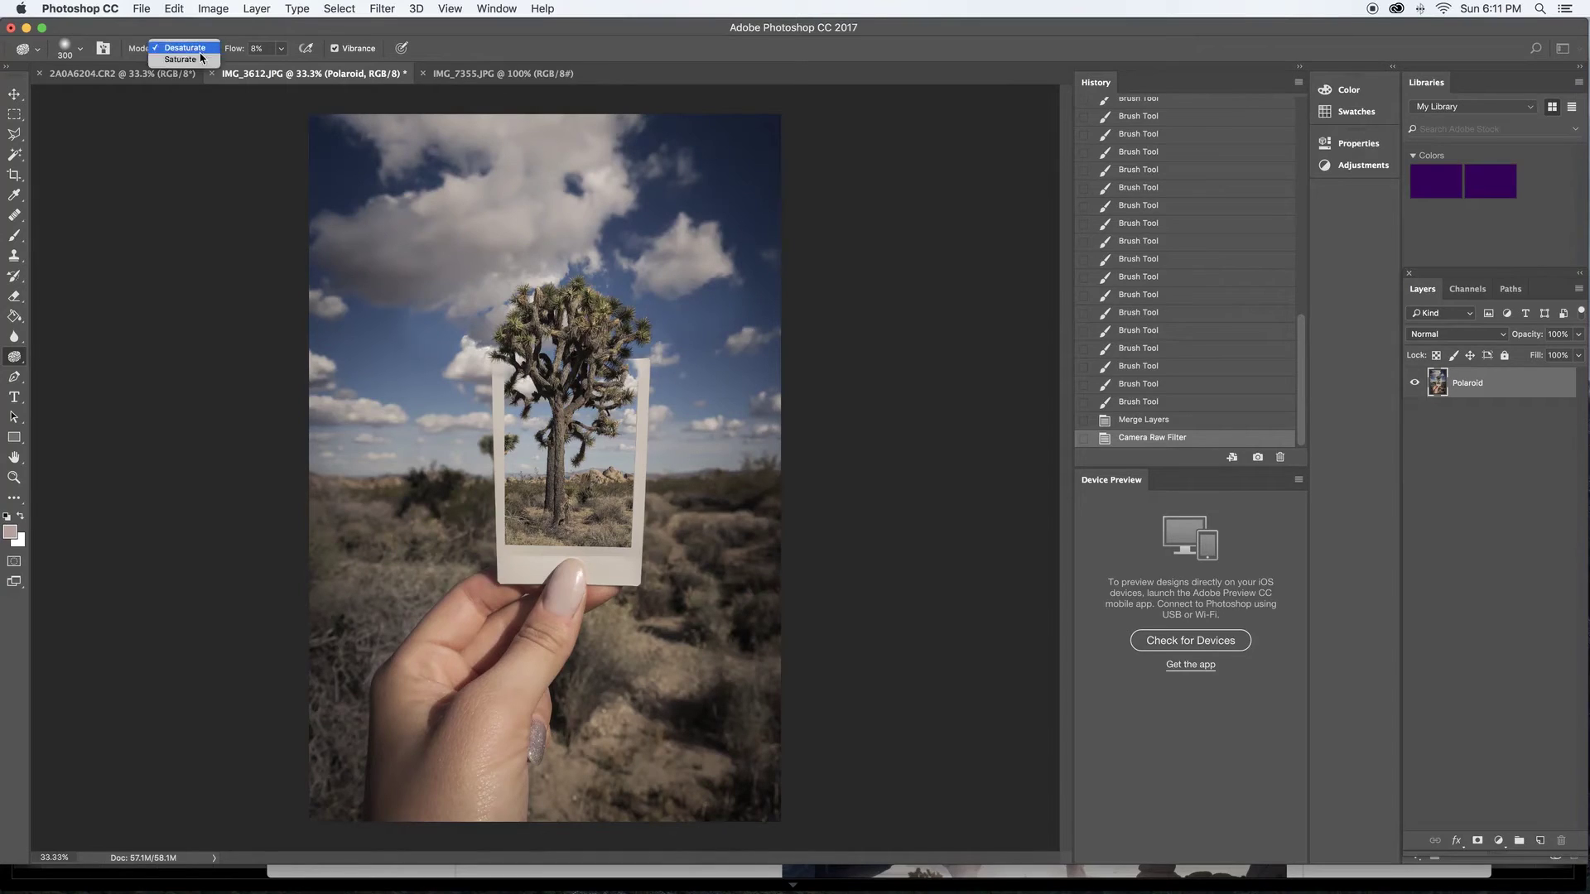
pyautogui.click(182, 48)
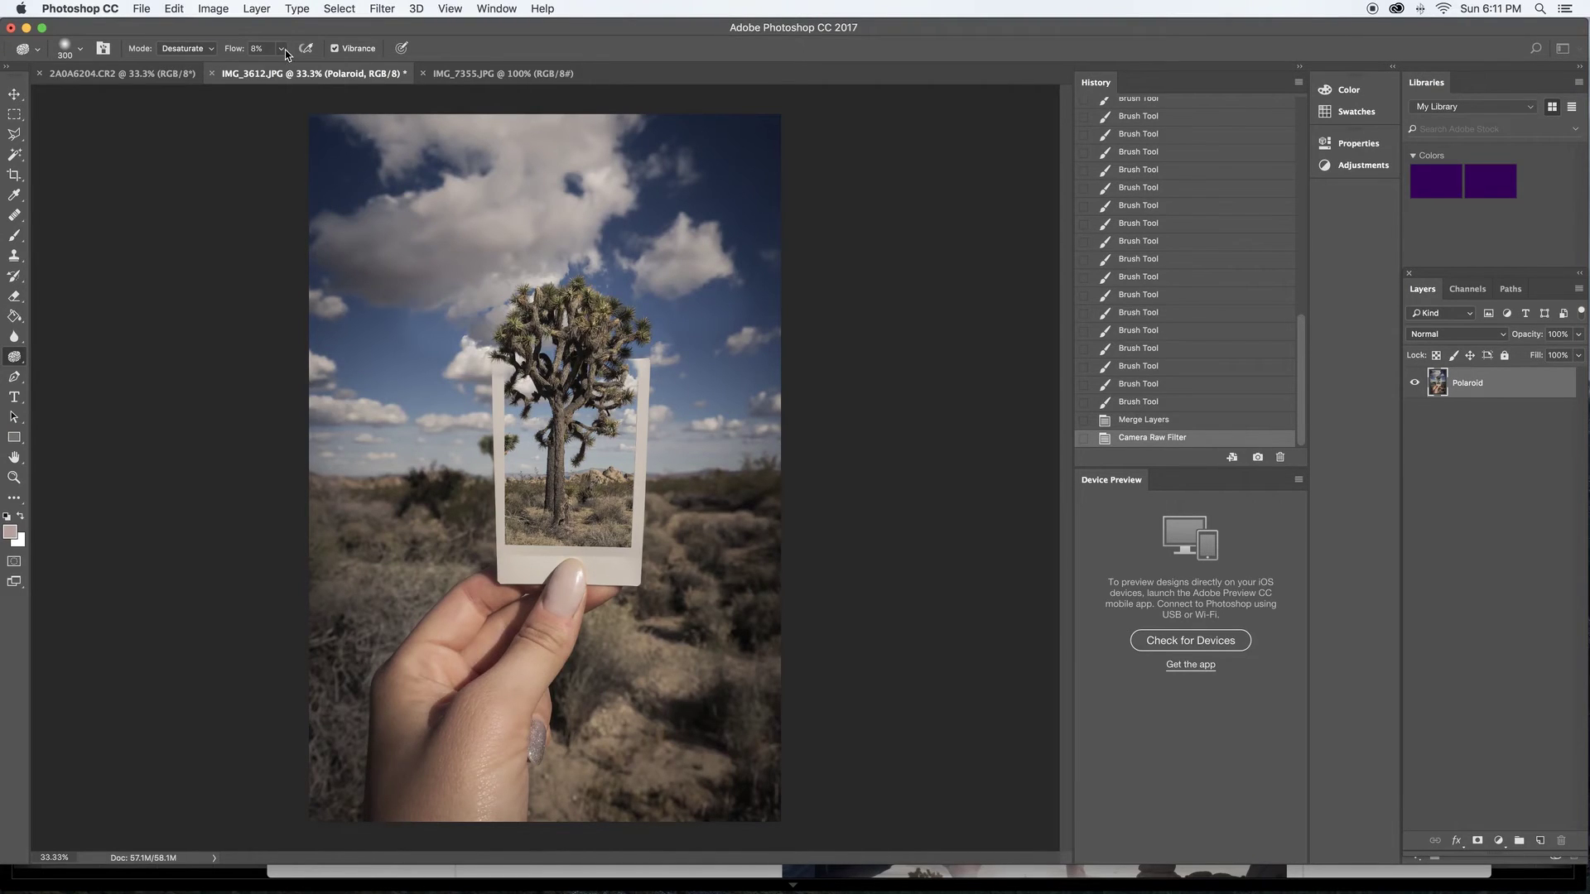
pyautogui.click(281, 49)
pyautogui.moveTo(285, 66)
pyautogui.mouseDown()
pyautogui.moveTo(370, 84)
pyautogui.moveTo(288, 68)
pyautogui.mouseUp()
# Undo a full-strength stroke and gently desaturate the hand at 14% flow
pyautogui.moveTo(430, 687)
pyautogui.mouseDown()
pyautogui.moveTo(421, 666)
pyautogui.moveTo(422, 721)
pyautogui.moveTo(530, 663)
pyautogui.mouseUp()
pyautogui.press('super+z')
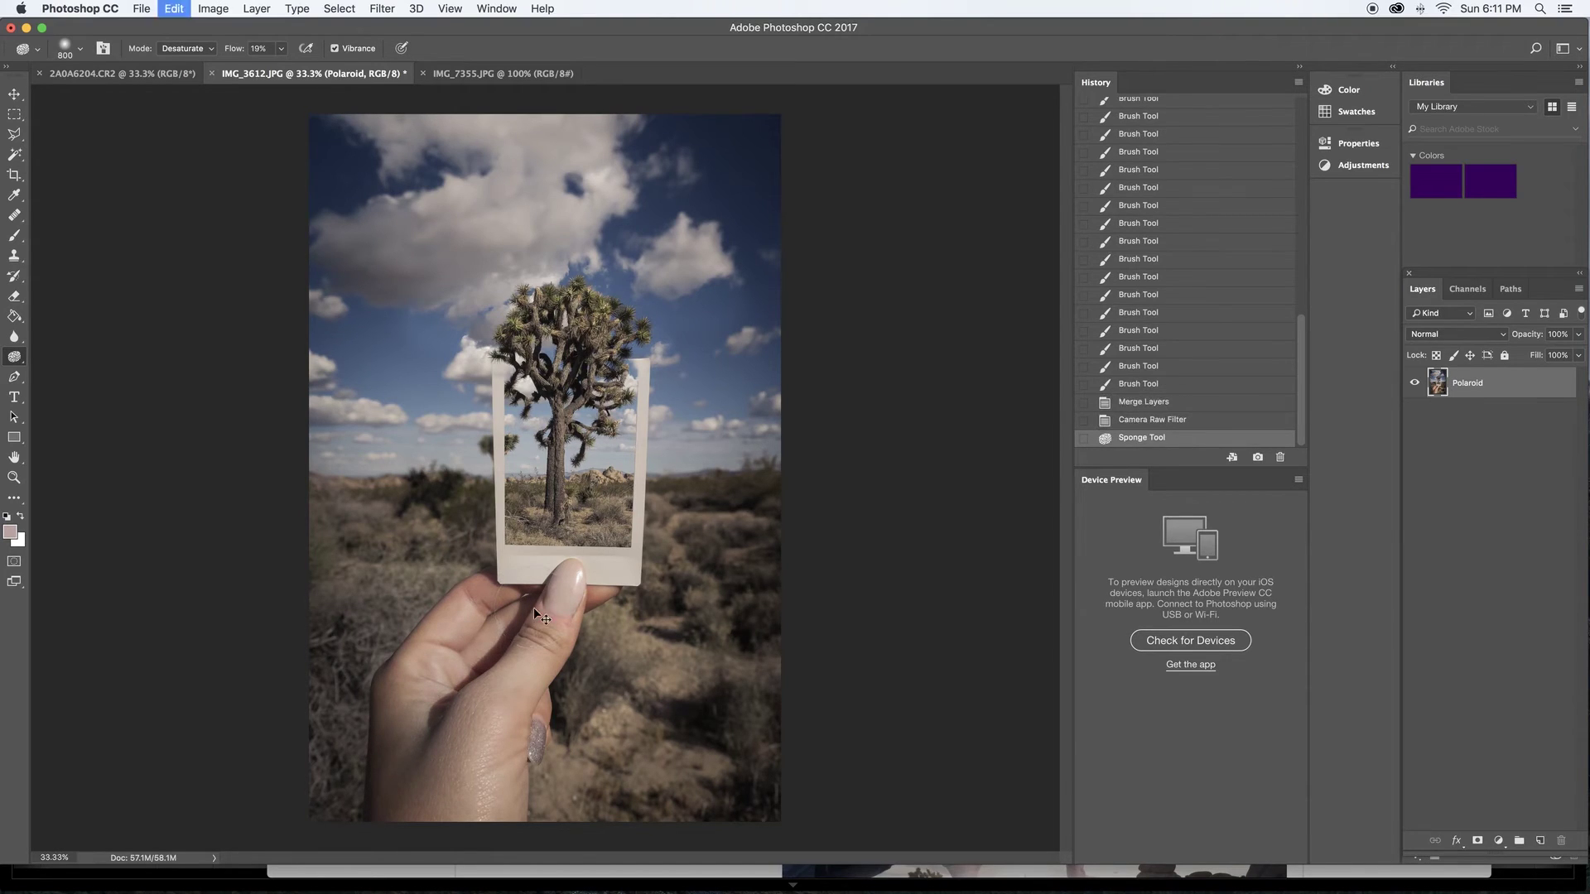
pyautogui.click(281, 50)
pyautogui.moveTo(280, 64); pyautogui.dragTo(276, 64)
pyautogui.moveTo(497, 675); pyautogui.dragTo(534, 669)
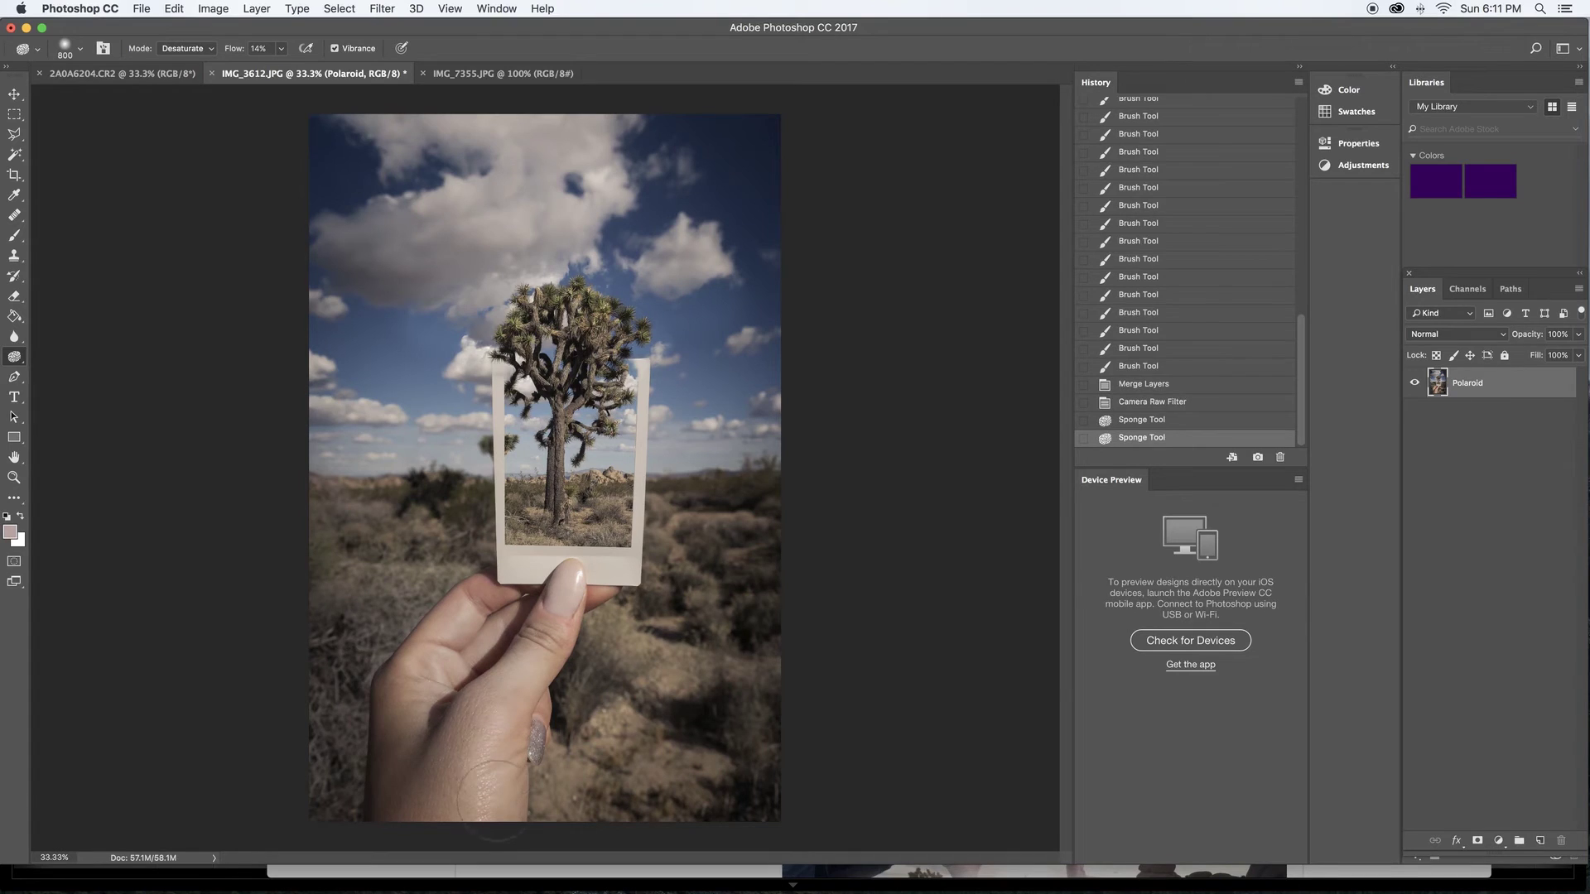
pyautogui.moveTo(490, 757); pyautogui.dragTo(407, 774)
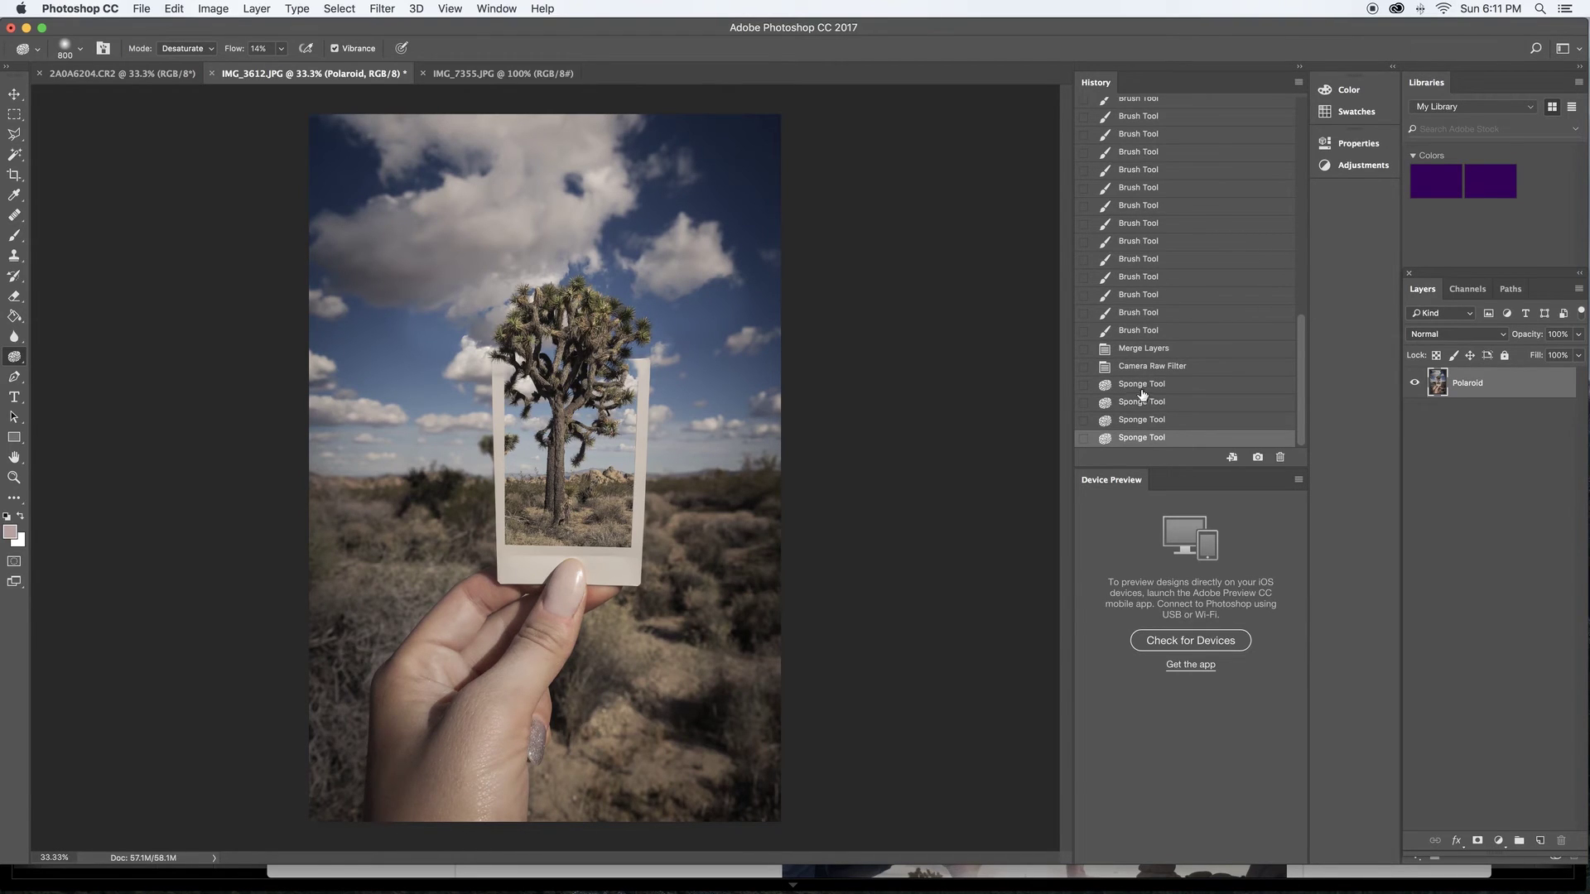
# Step back in History to keep only the first two Sponge Tool strokes
pyautogui.click(1140, 369)
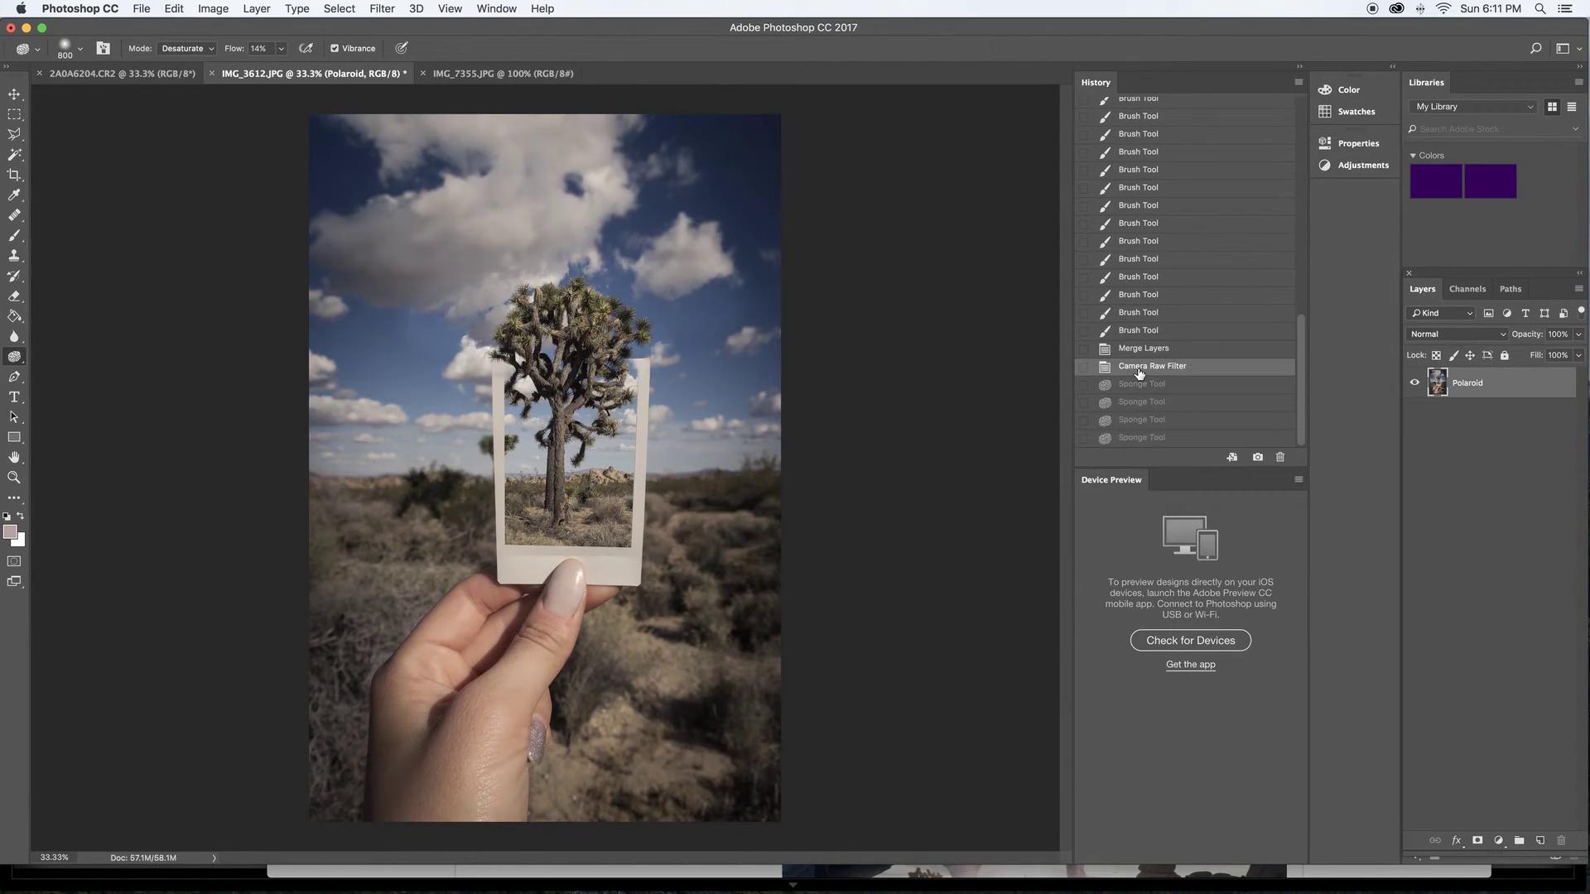
pyautogui.click(1140, 439)
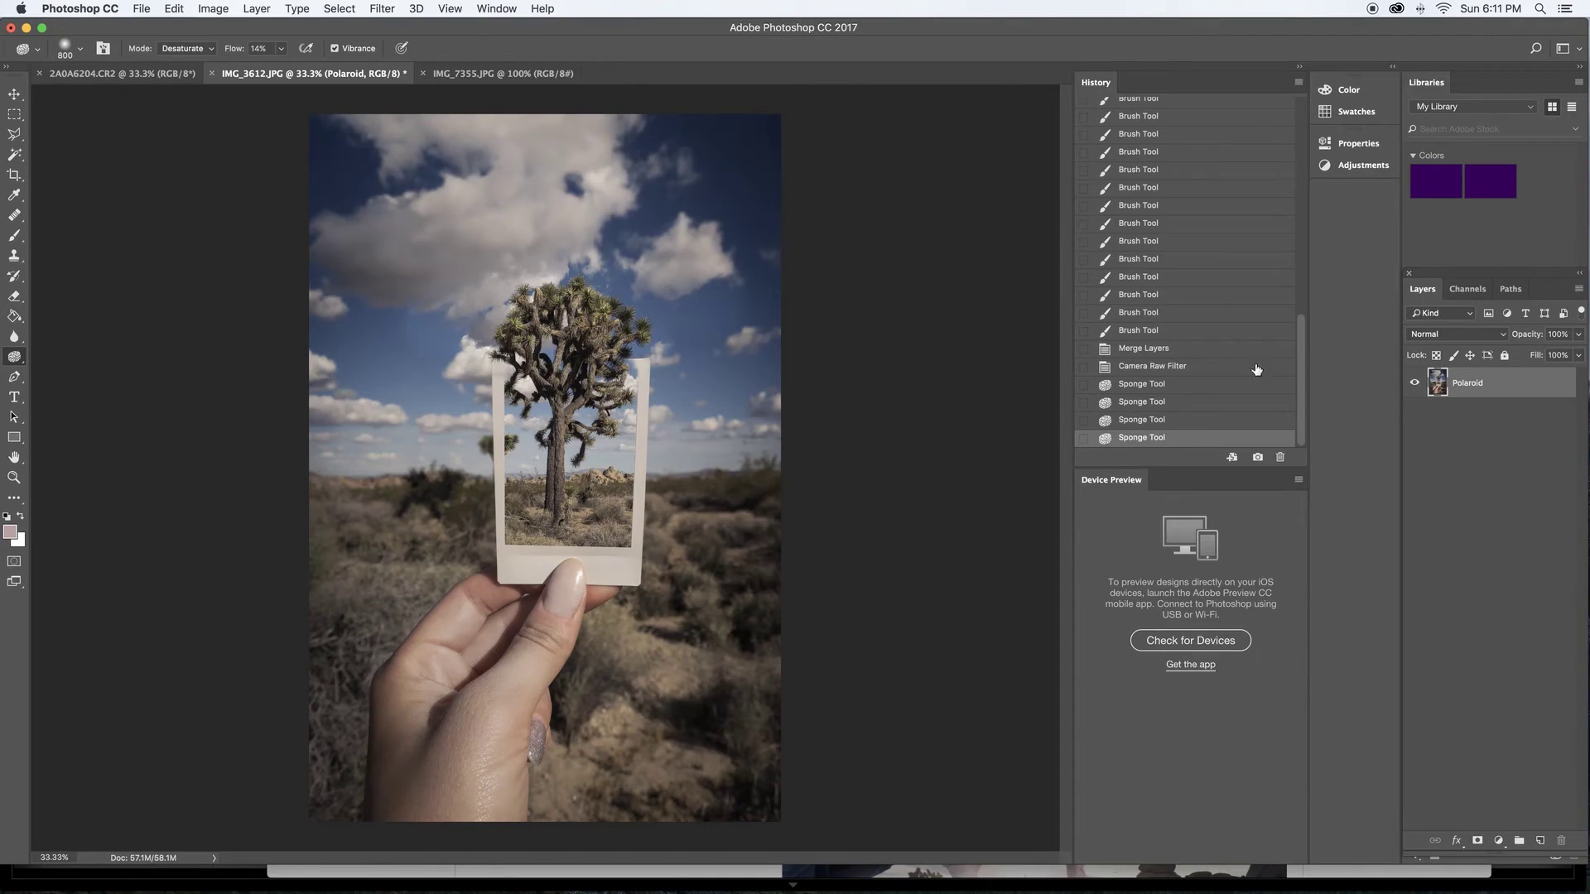
pyautogui.click(1170, 422)
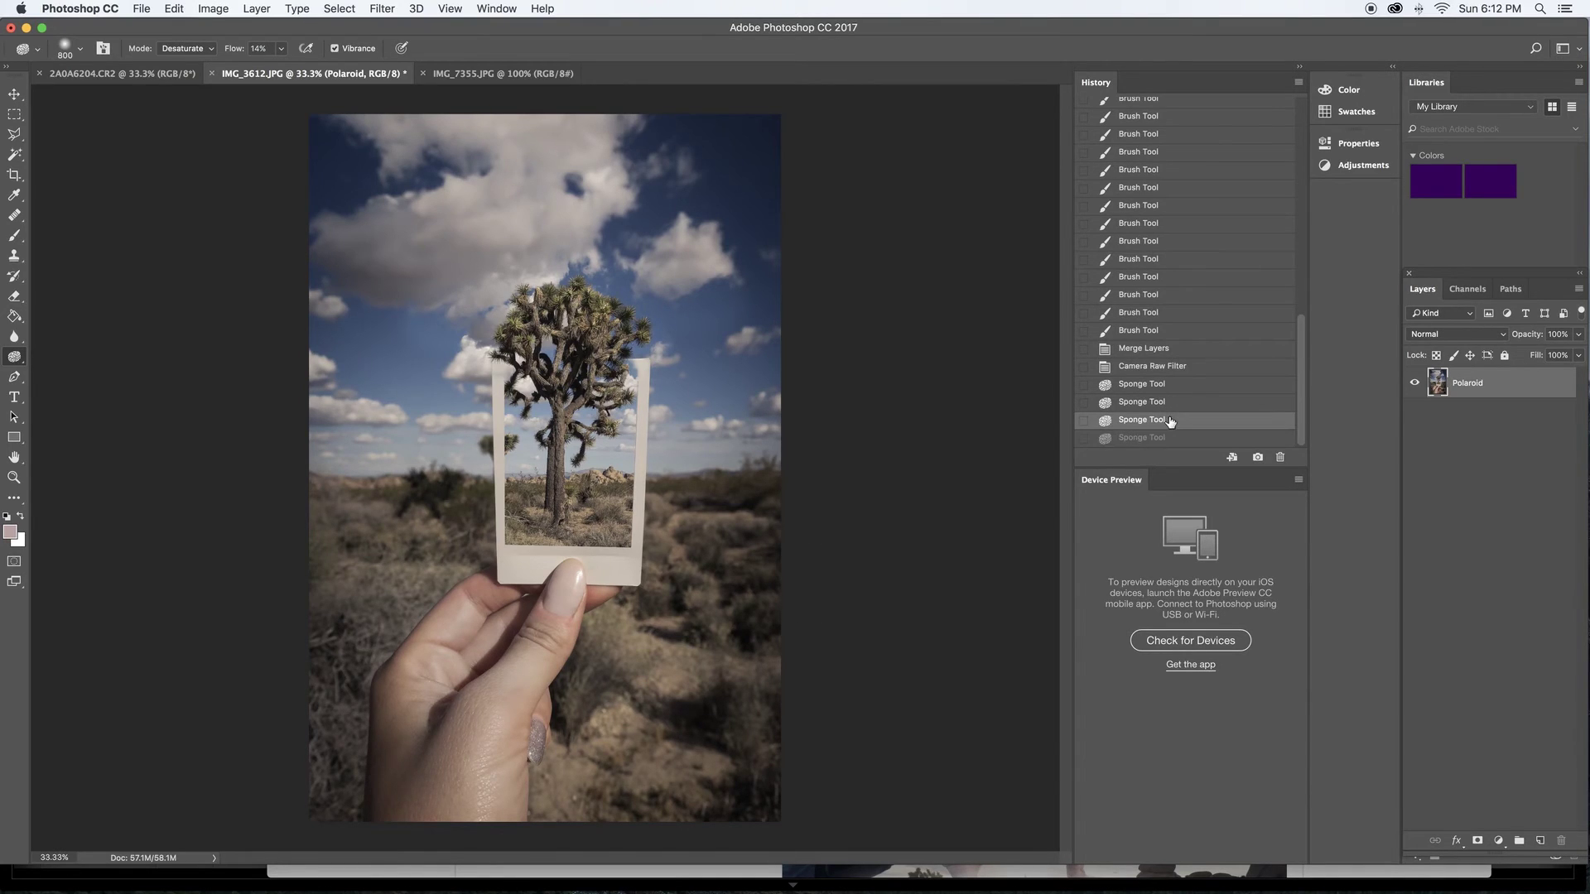
pyautogui.click(1149, 406)
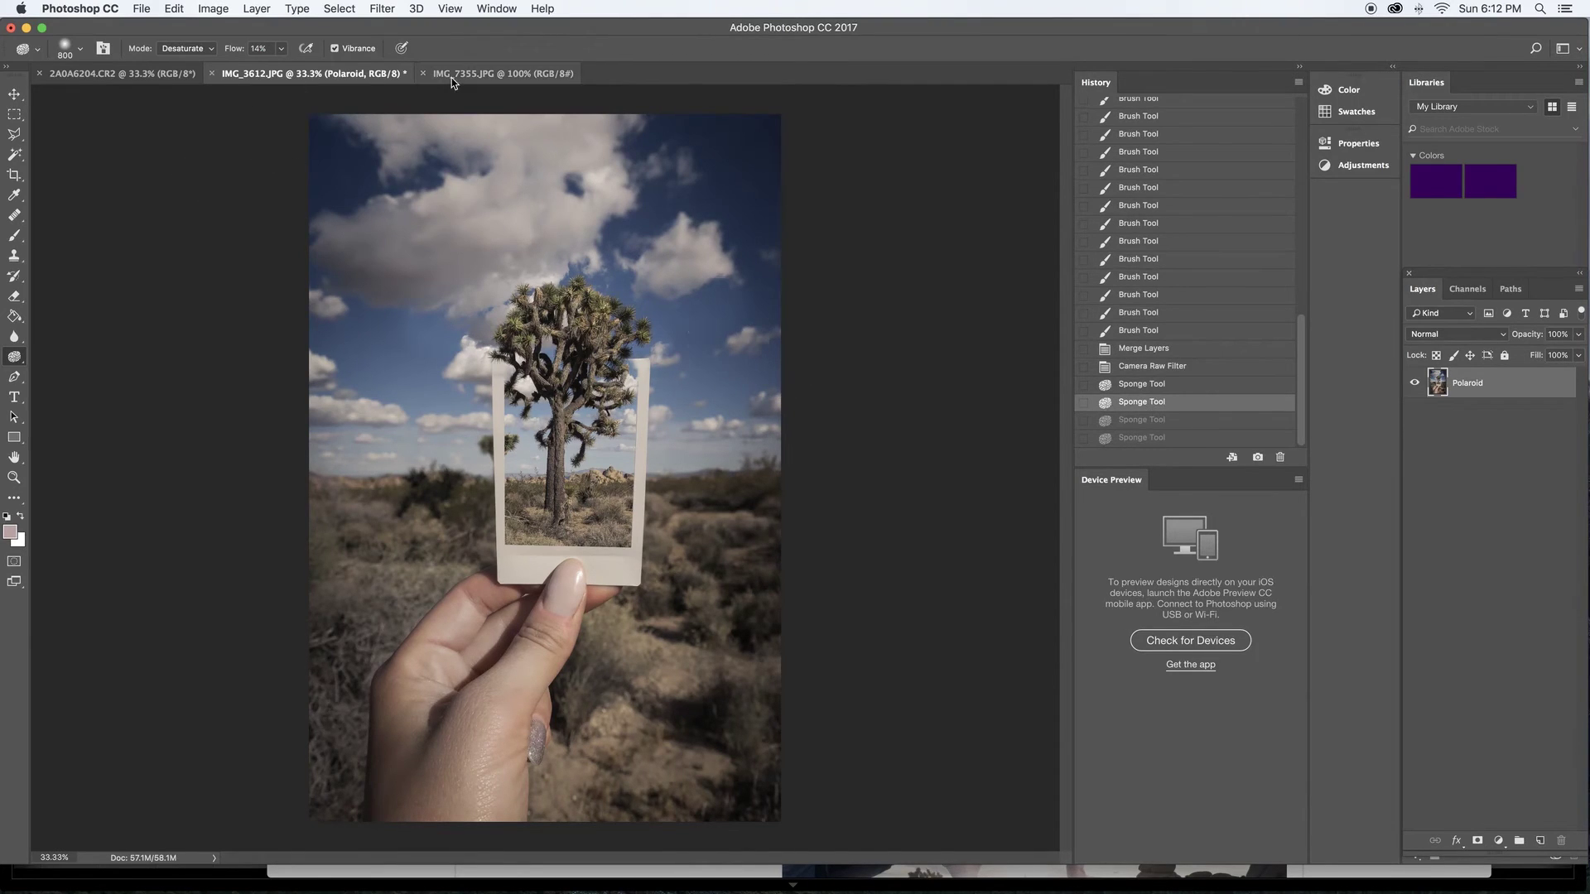
pyautogui.click(497, 73)
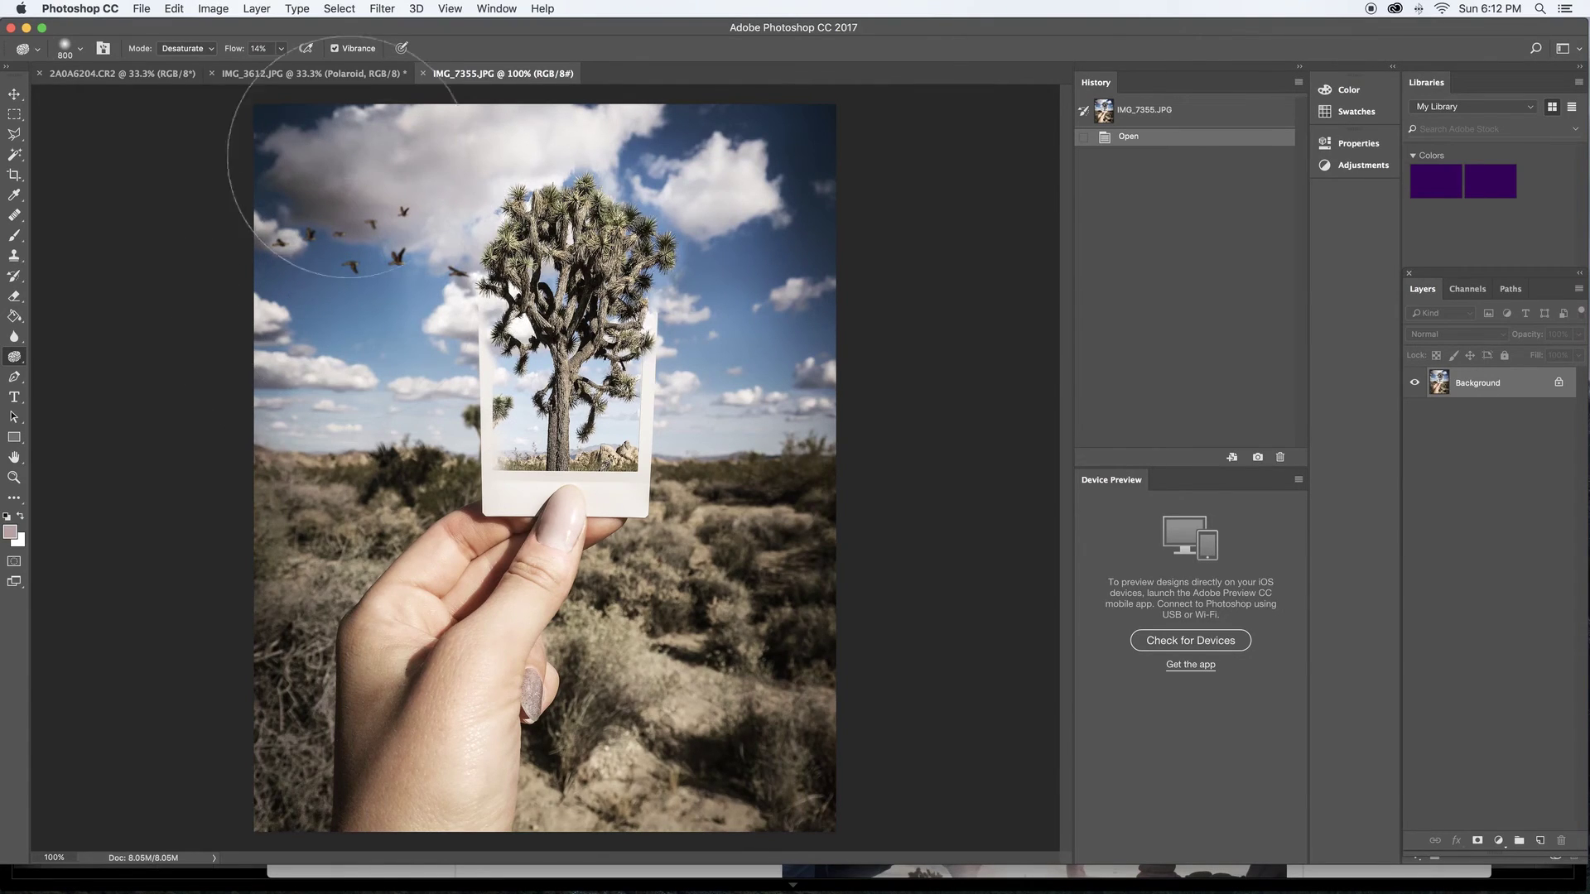
pyautogui.click(321, 78)
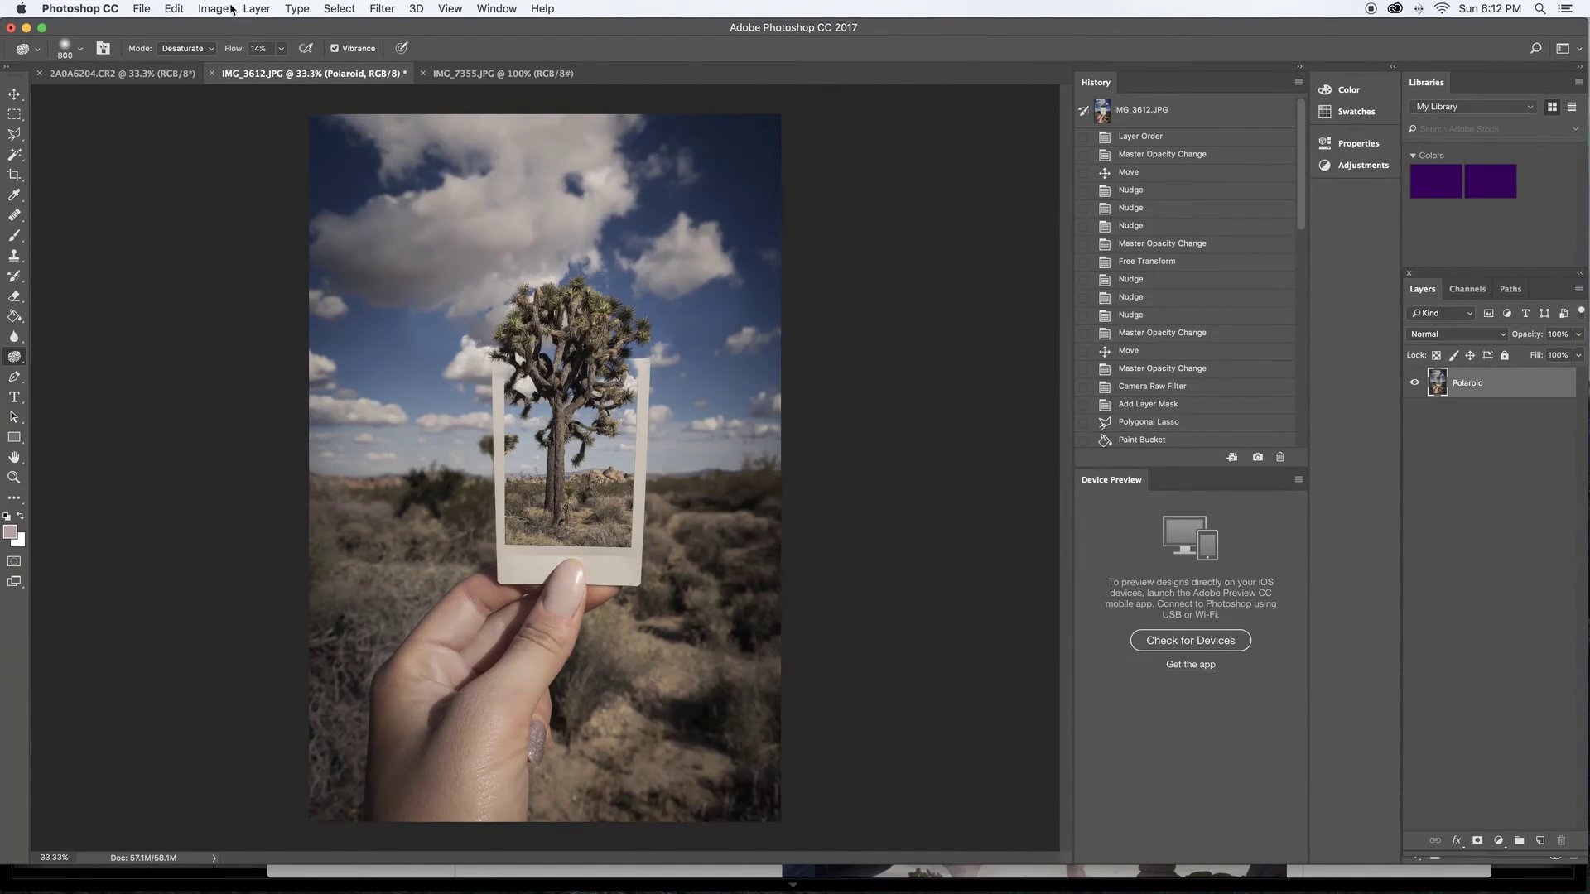
pyautogui.click(384, 10)
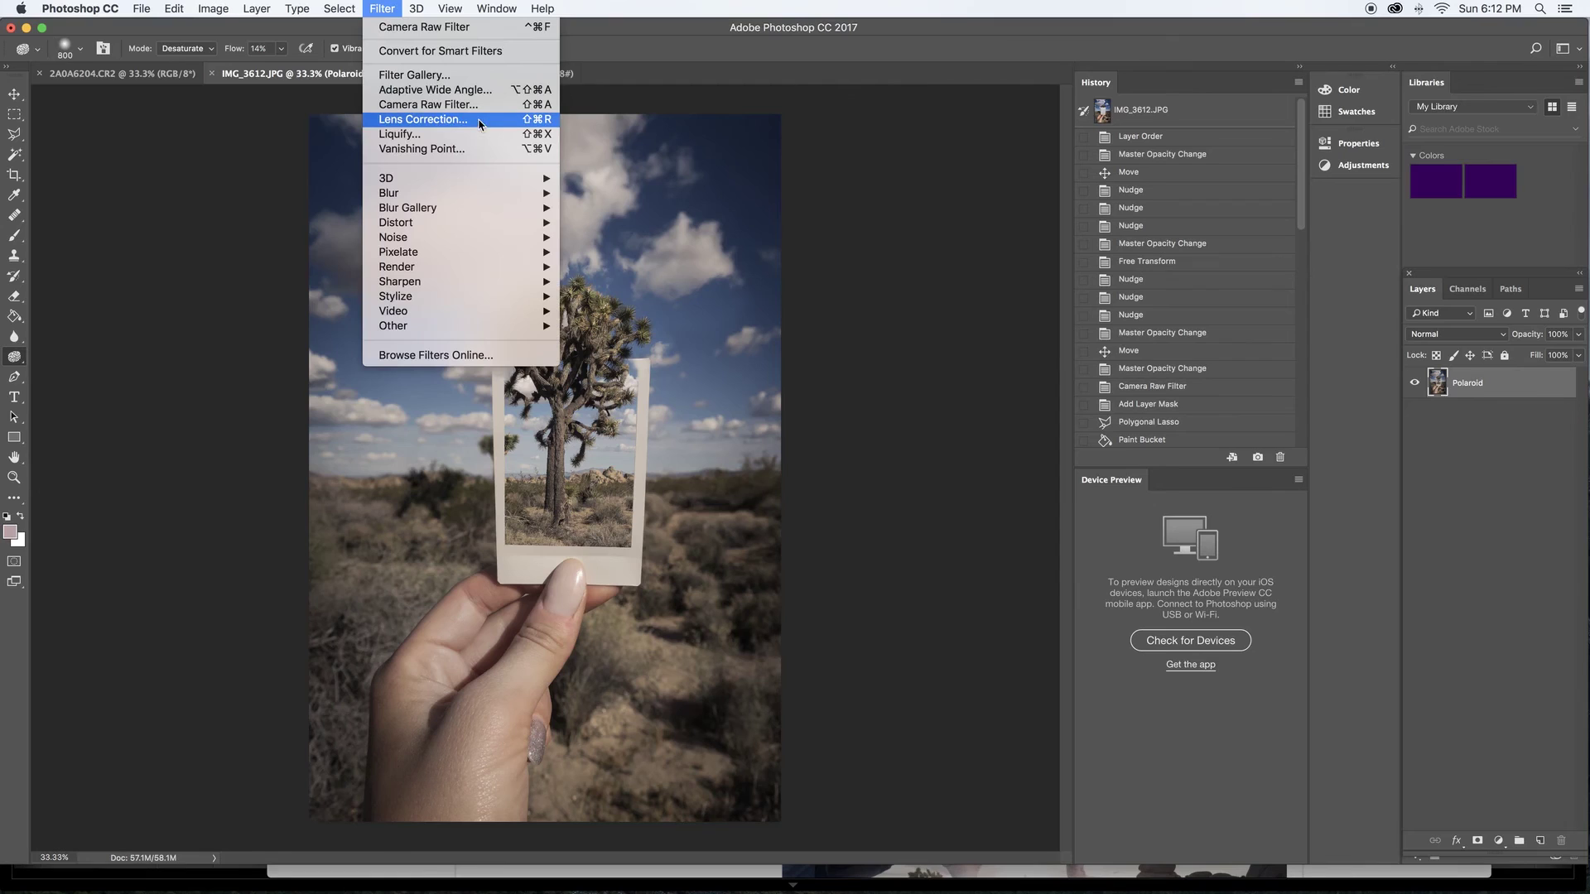
pyautogui.click(382, 9)
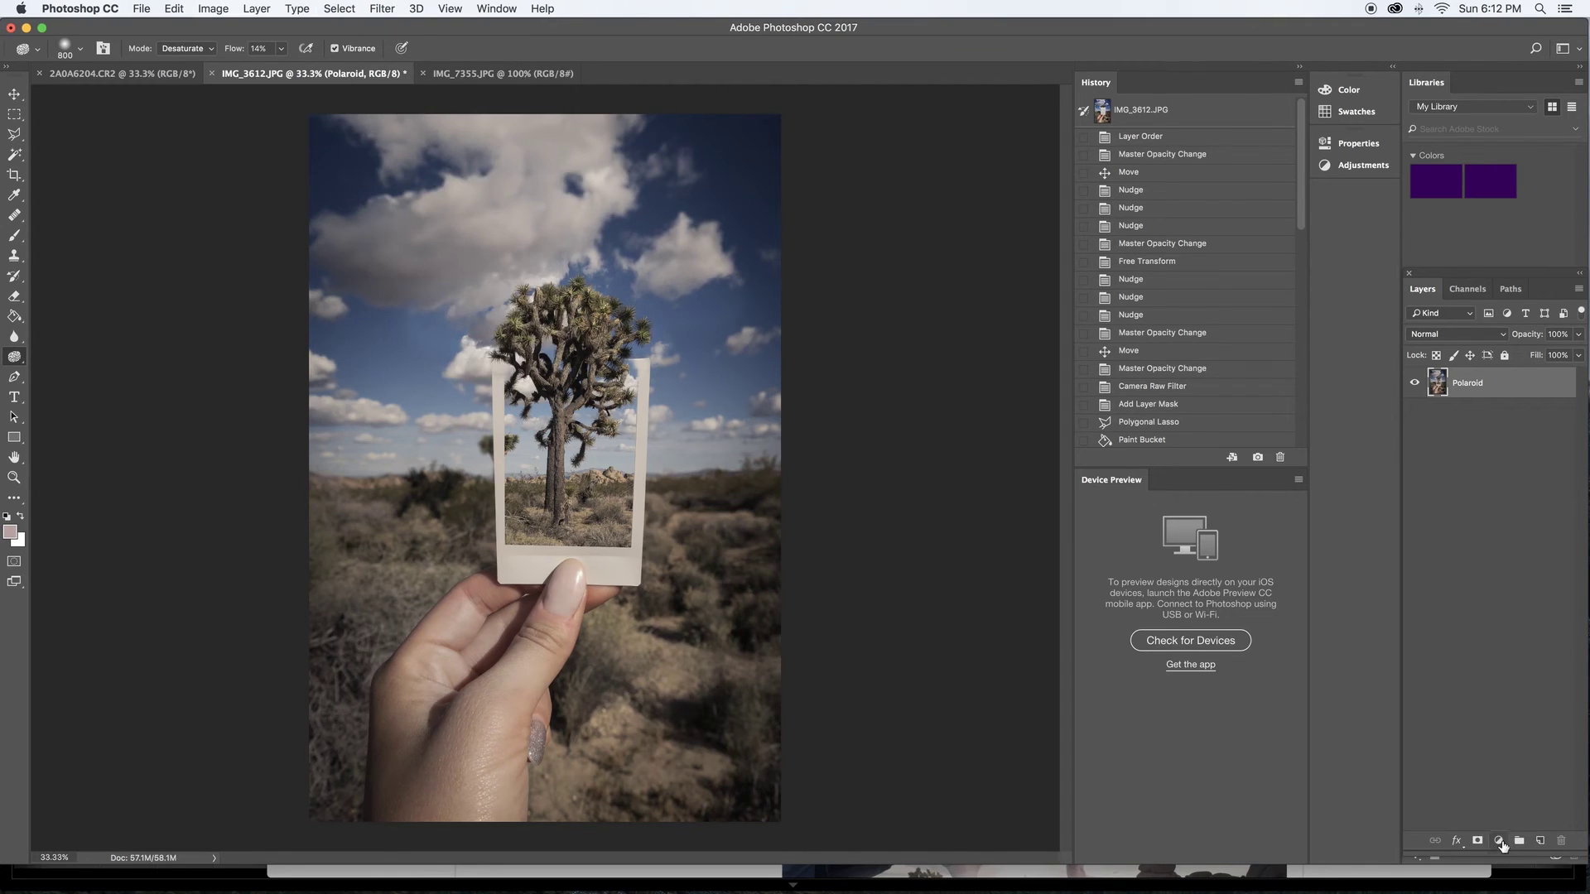
# Add a Levels adjustment layer and move its white input from 255 to 230
pyautogui.click(1500, 843)
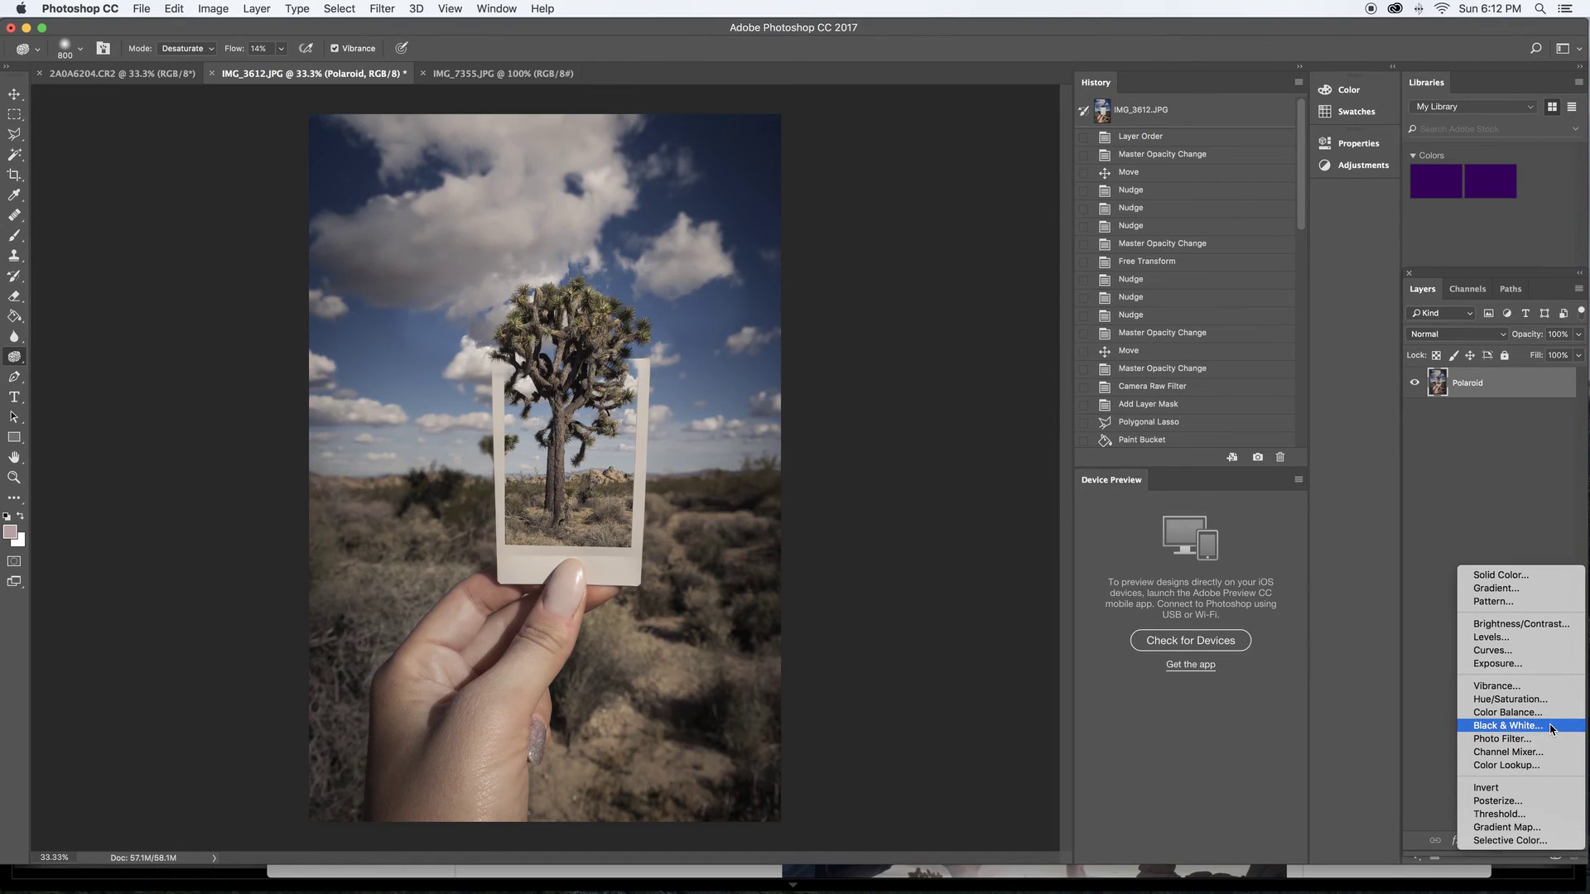
pyautogui.click(1527, 635)
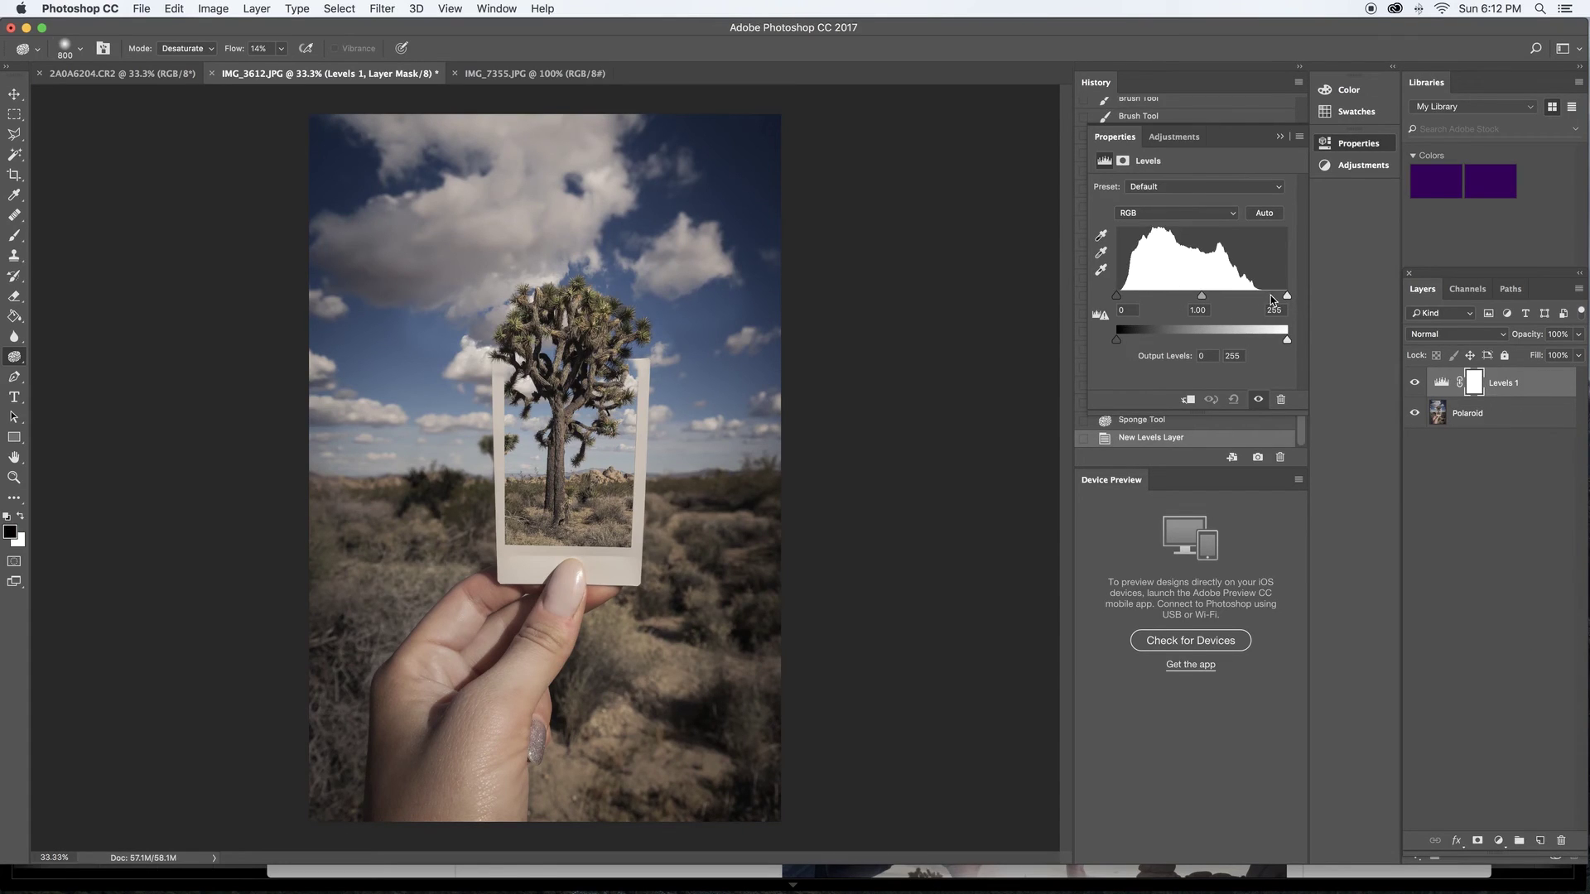
pyautogui.moveTo(1282, 295); pyautogui.dragTo(1271, 296)
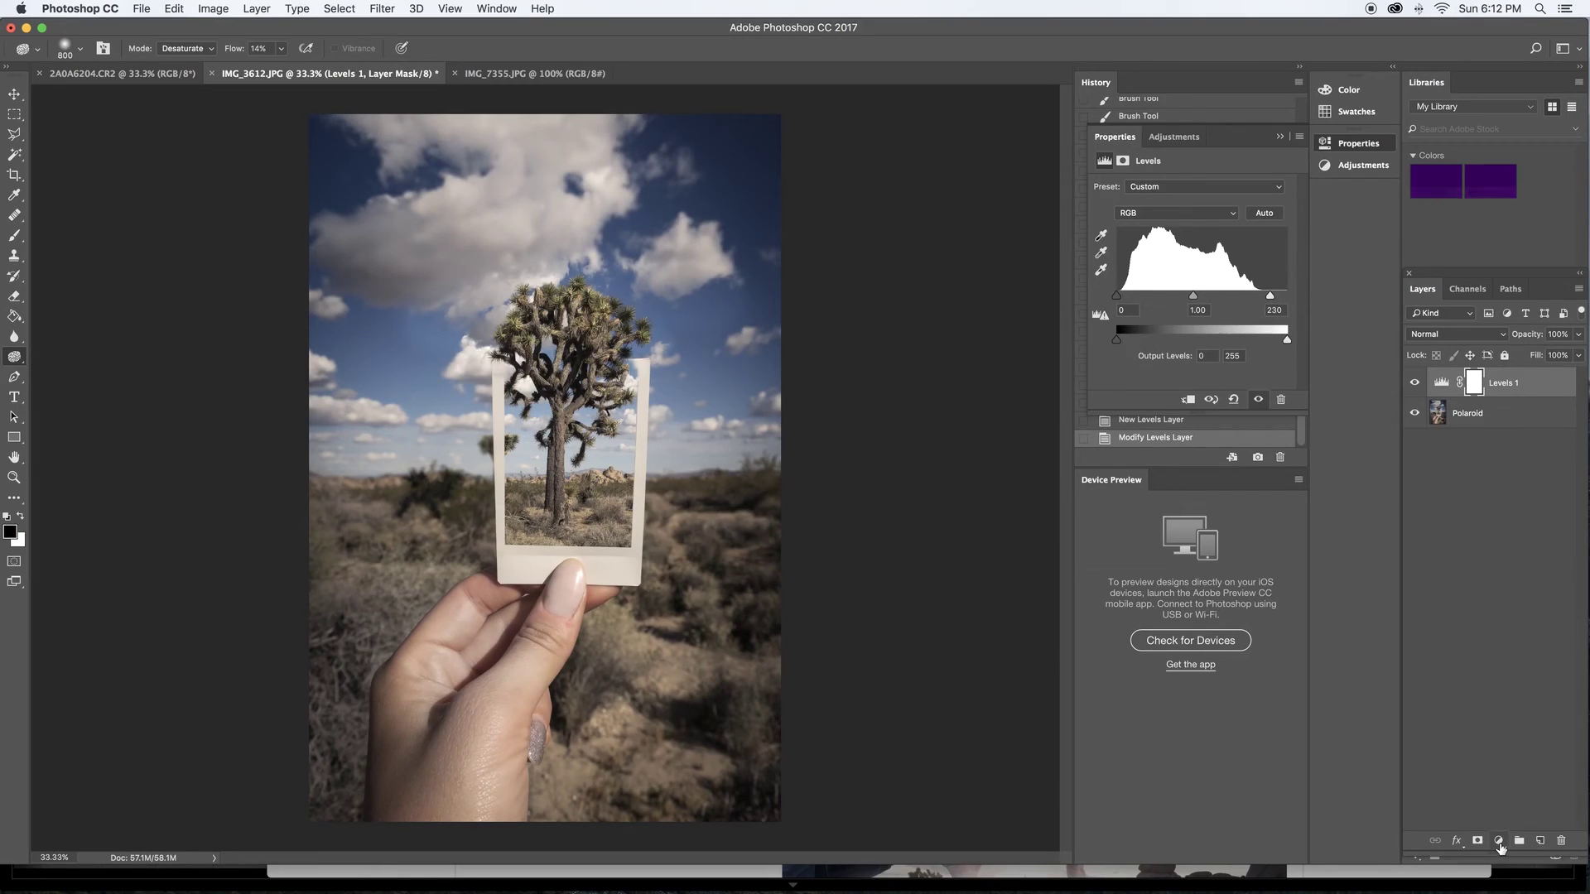
pyautogui.click(1498, 841)
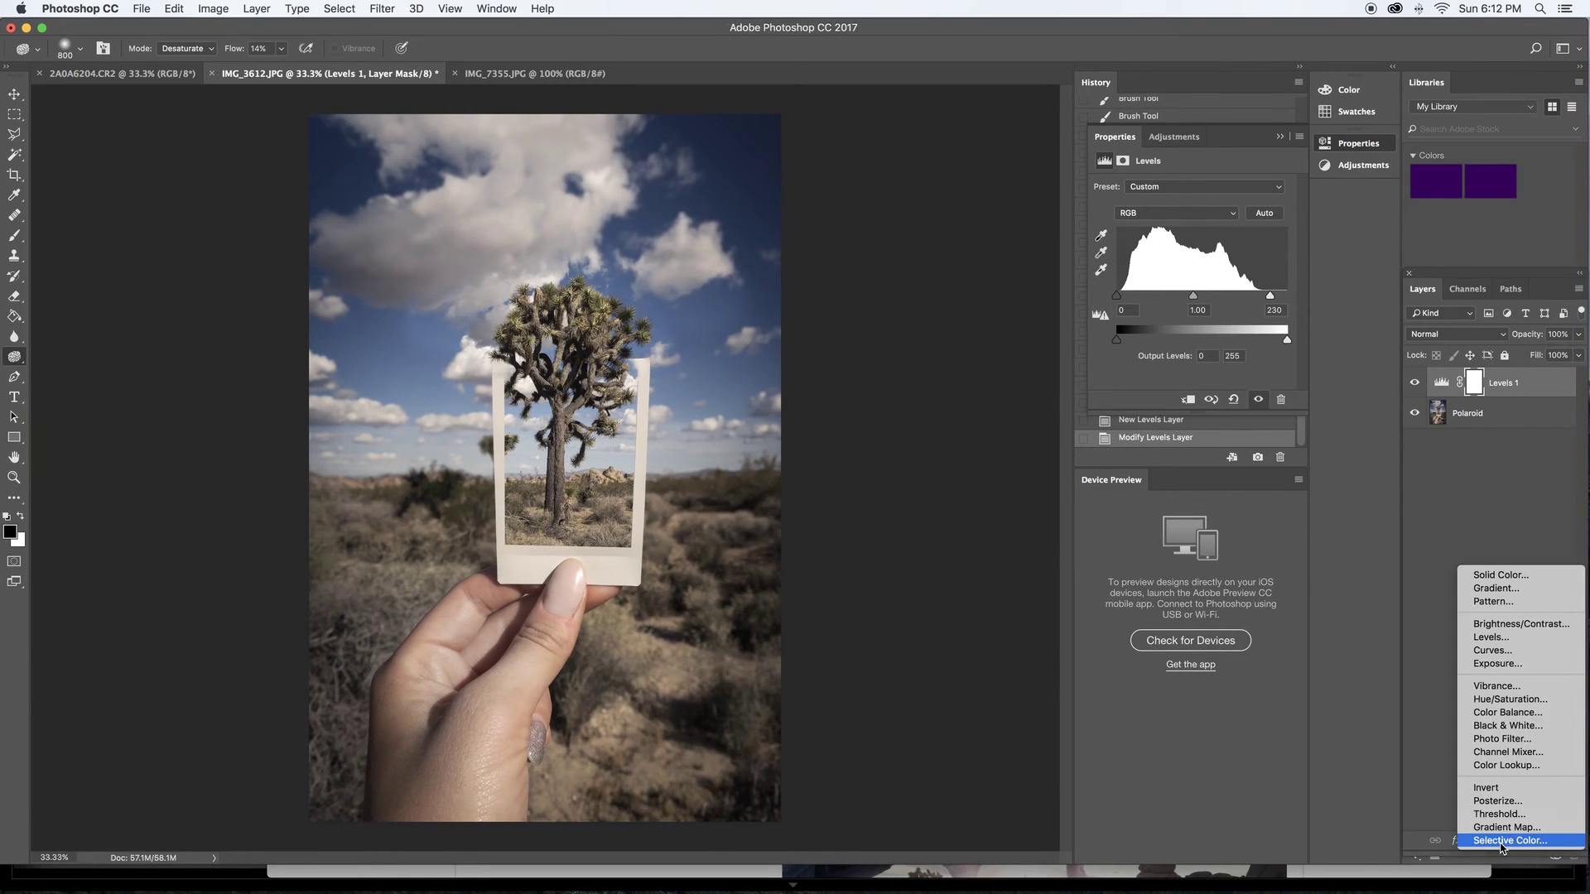
# Add a Hue/Saturation layer with saturation at +11, then collapse the Properties panel
pyautogui.click(1546, 705)
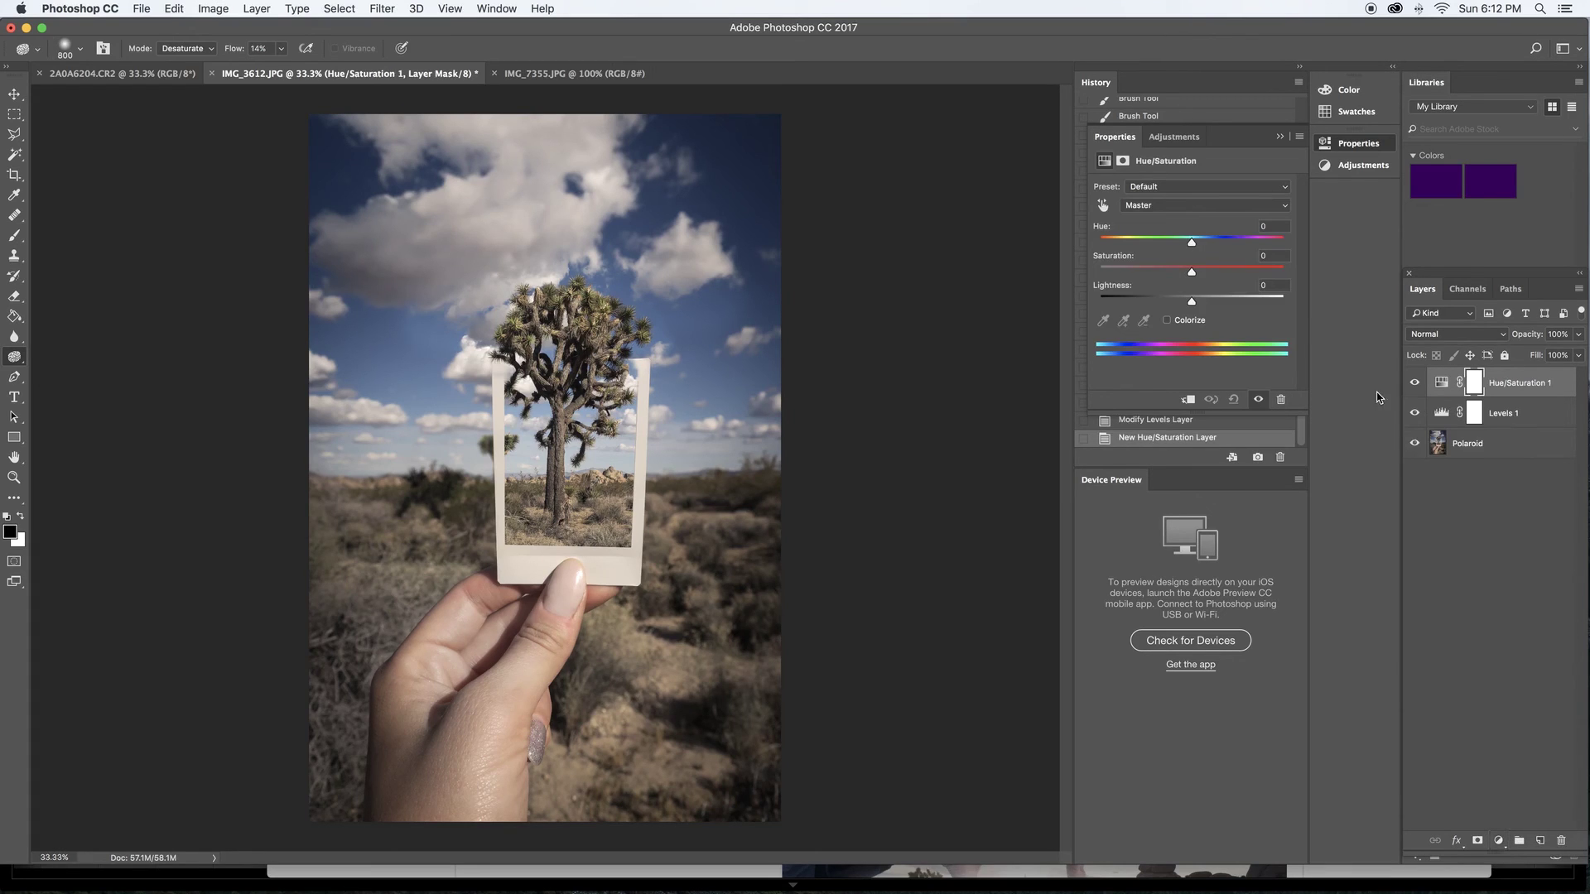
pyautogui.moveTo(1192, 271)
pyautogui.mouseDown()
pyautogui.moveTo(1189, 241)
pyautogui.moveTo(1203, 276)
pyautogui.mouseUp()
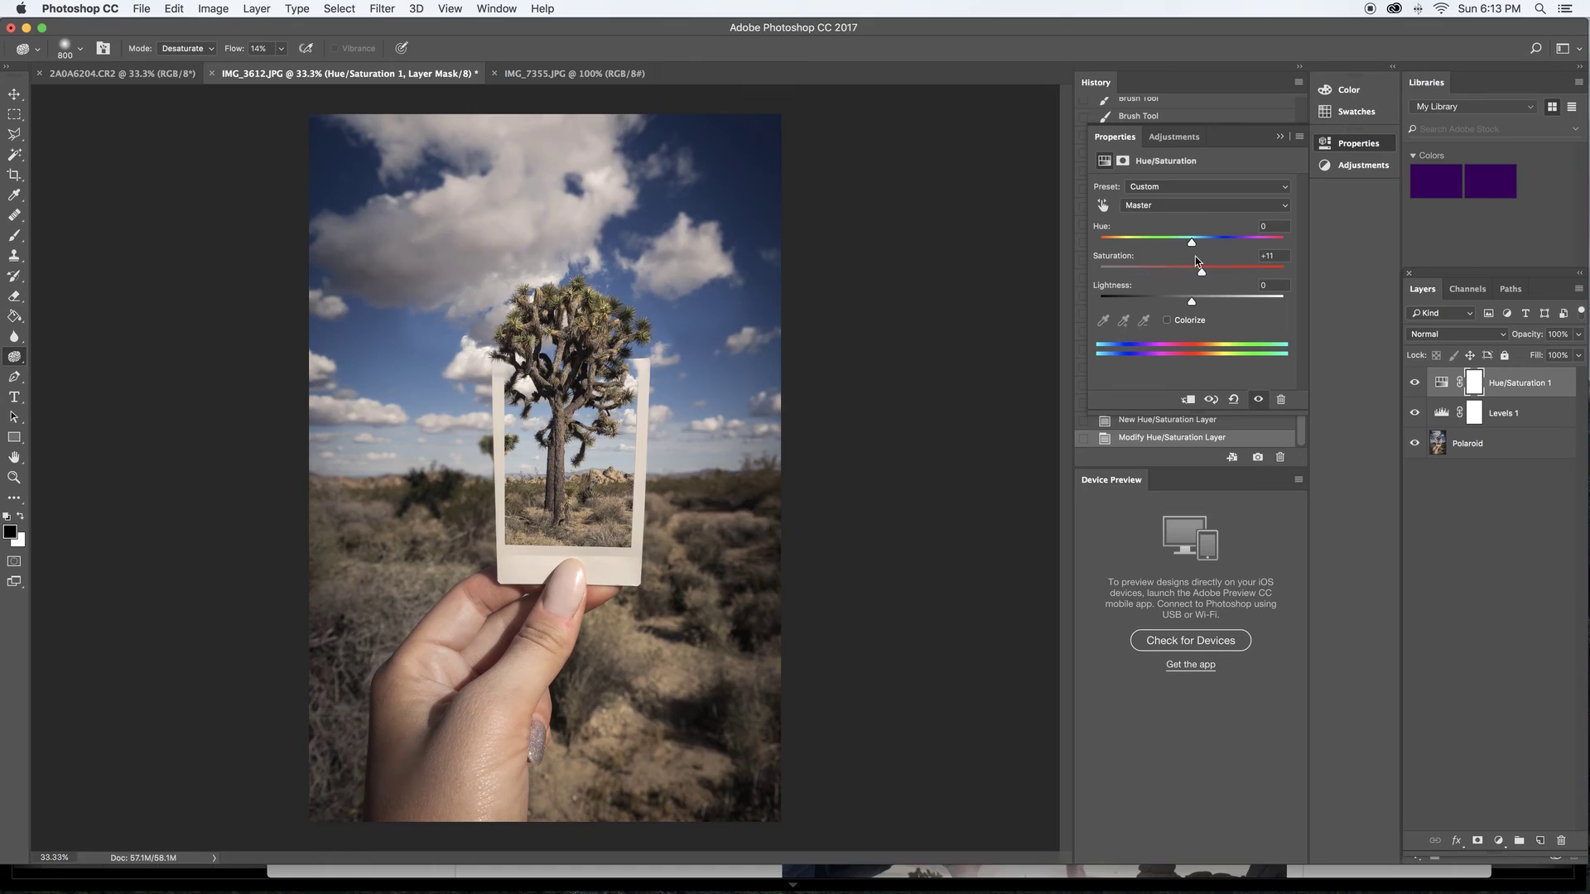
pyautogui.click(1280, 137)
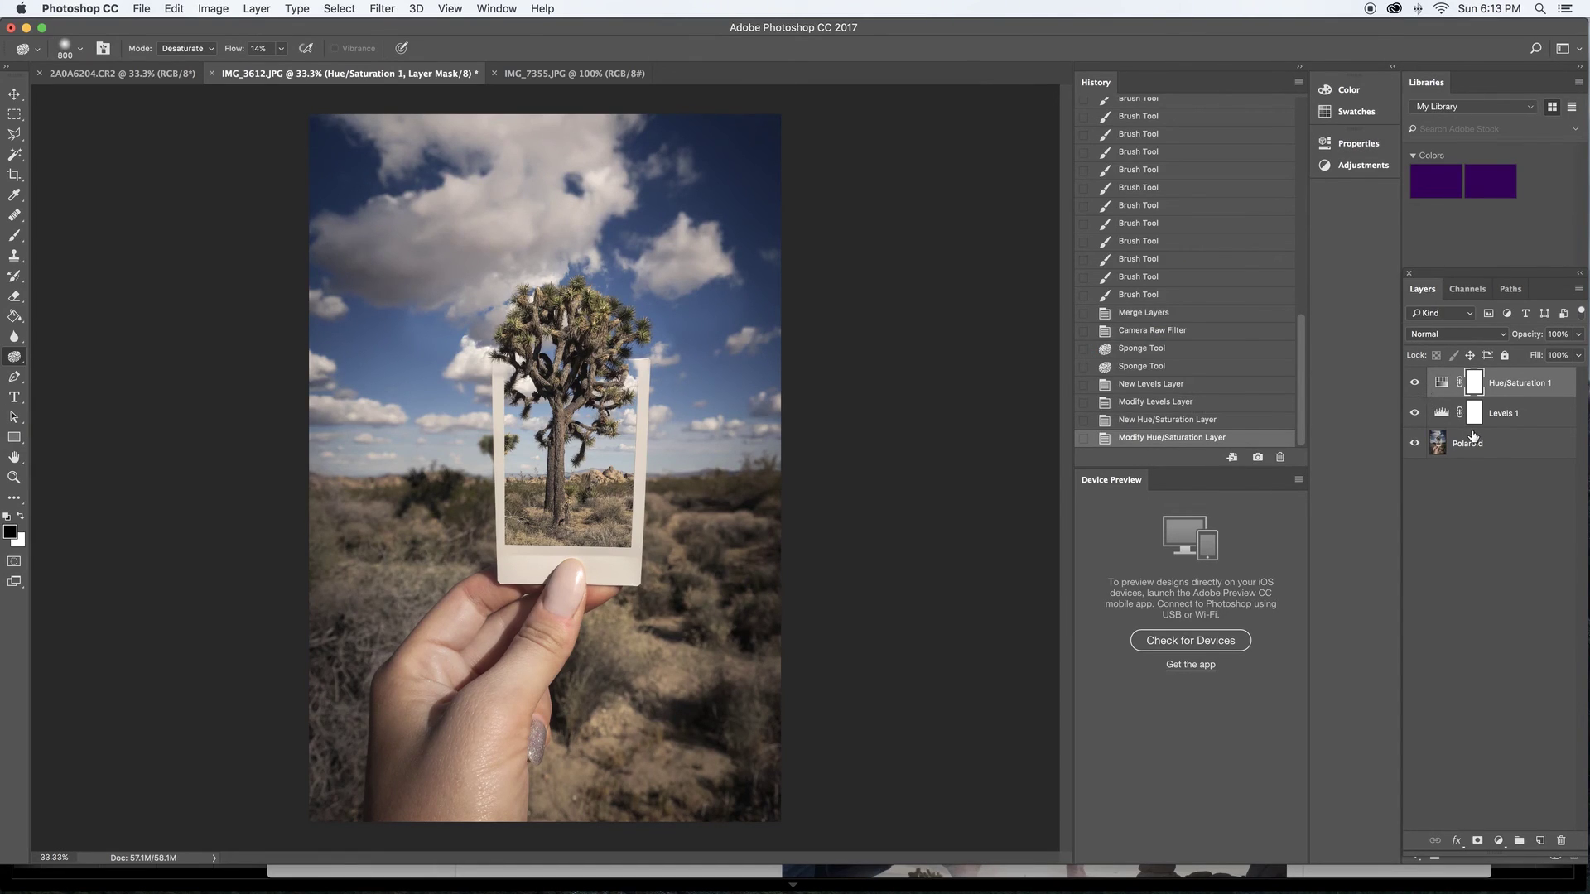
pyautogui.click(1414, 384)
pyautogui.click(1415, 383)
pyautogui.click(1414, 413)
pyautogui.click(1414, 413)
pyautogui.moveTo(1475, 418); pyautogui.dragTo(1560, 840)
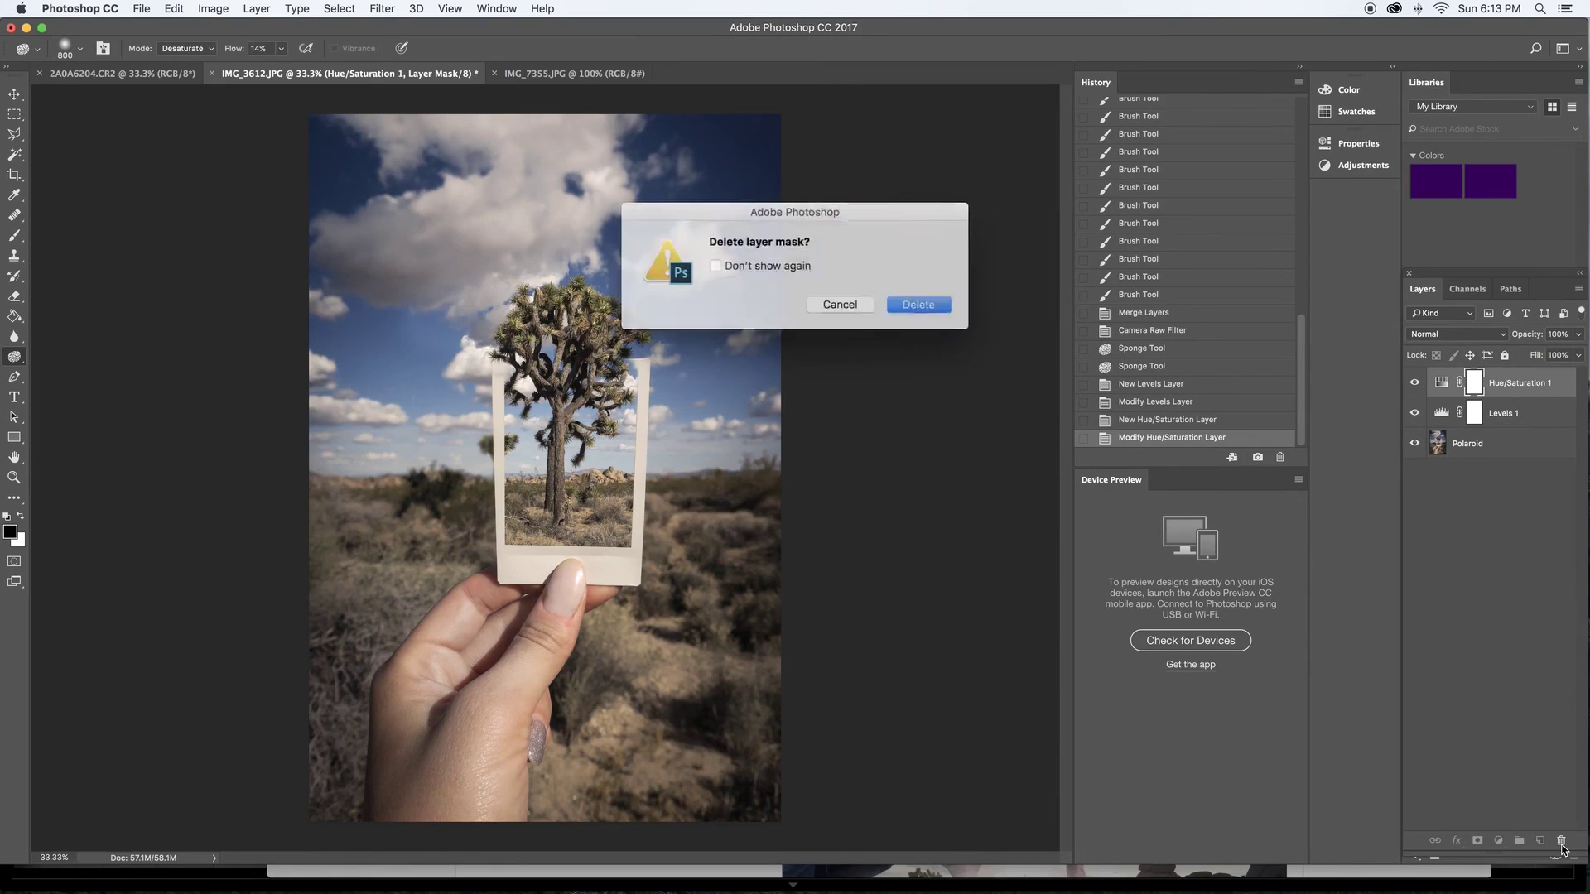
pyautogui.click(914, 303)
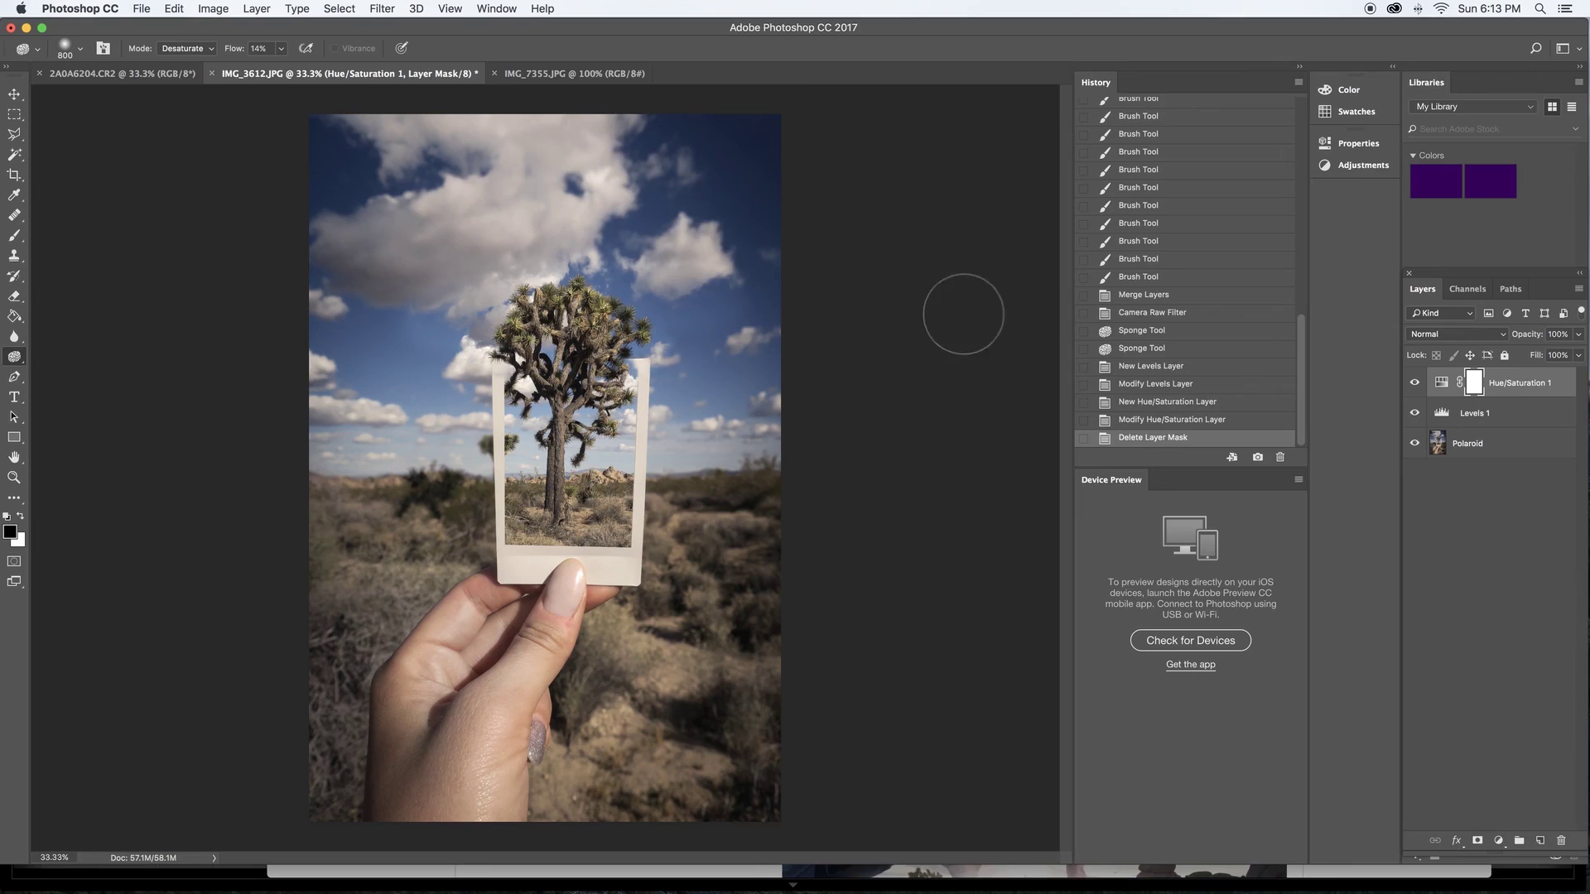
pyautogui.moveTo(1442, 414); pyautogui.dragTo(1561, 840)
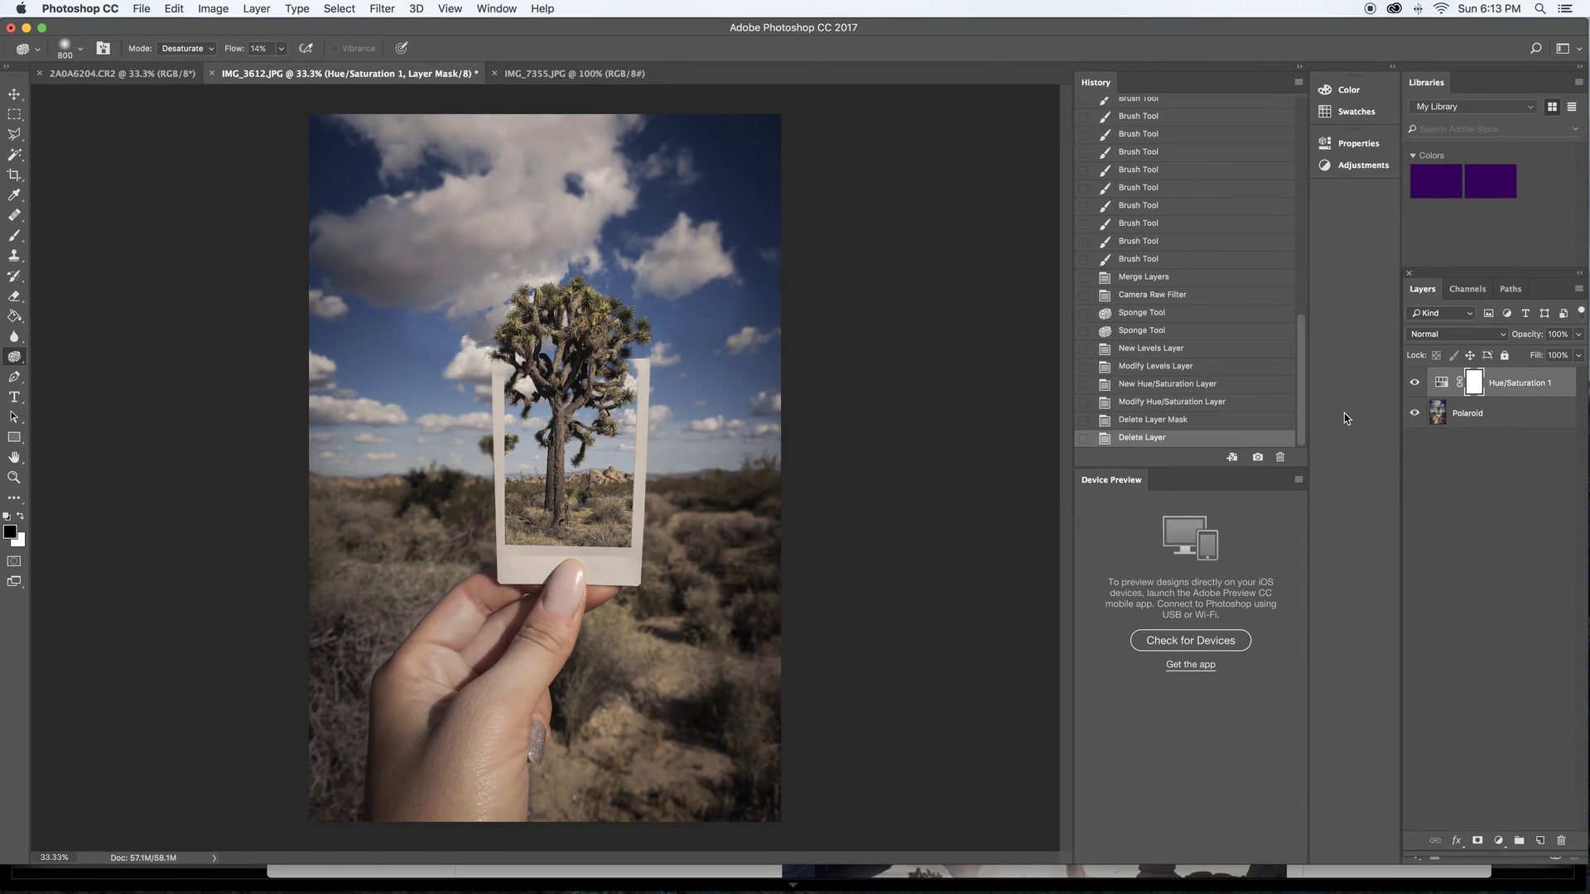
pyautogui.click(1148, 404)
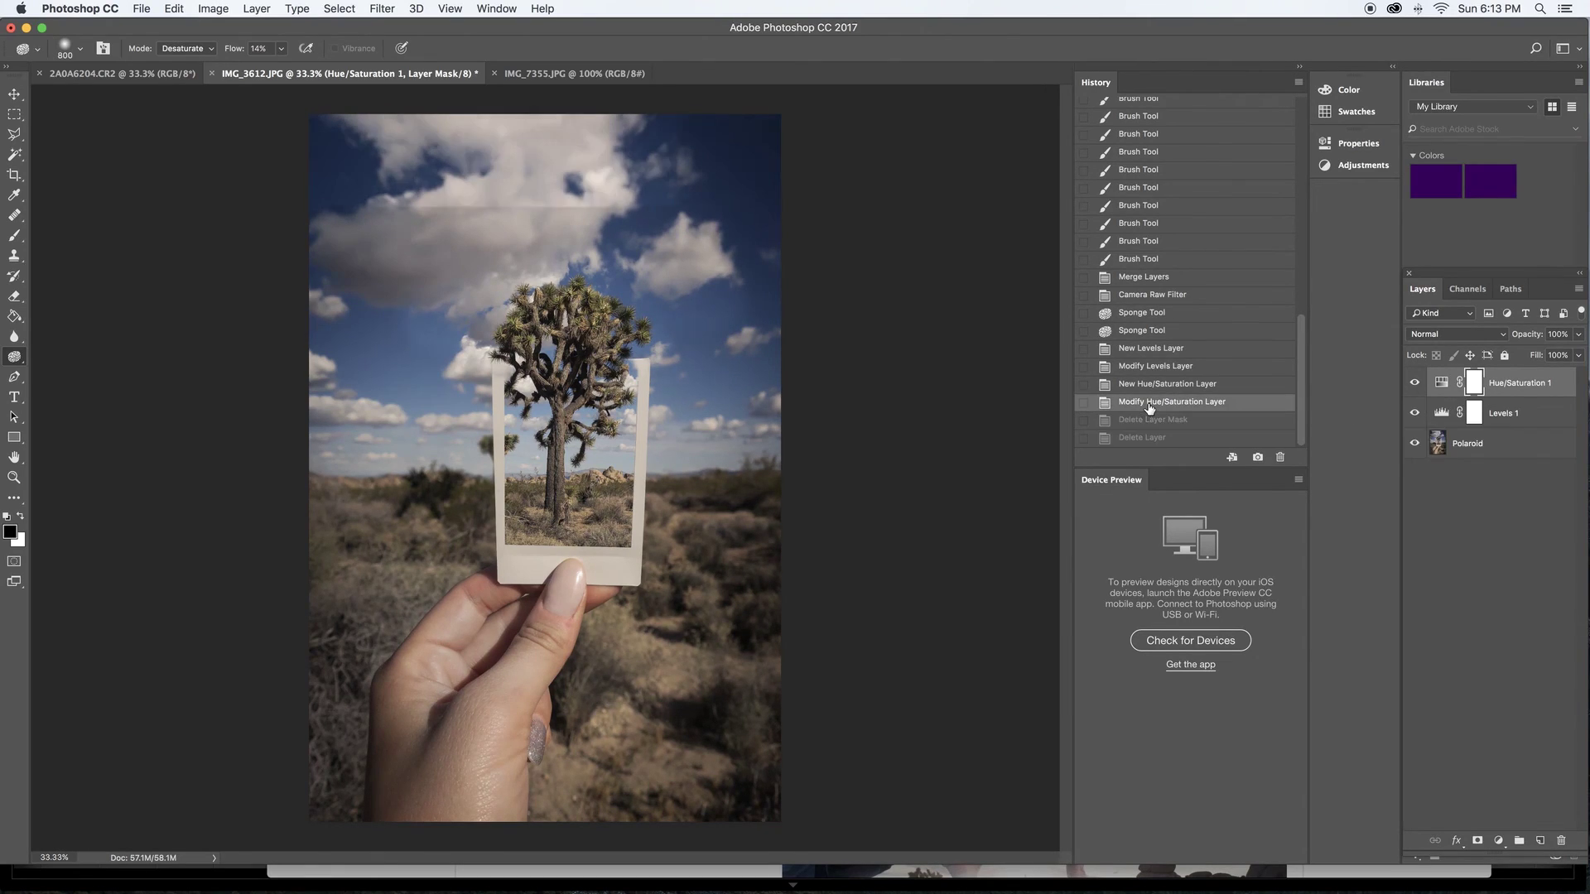